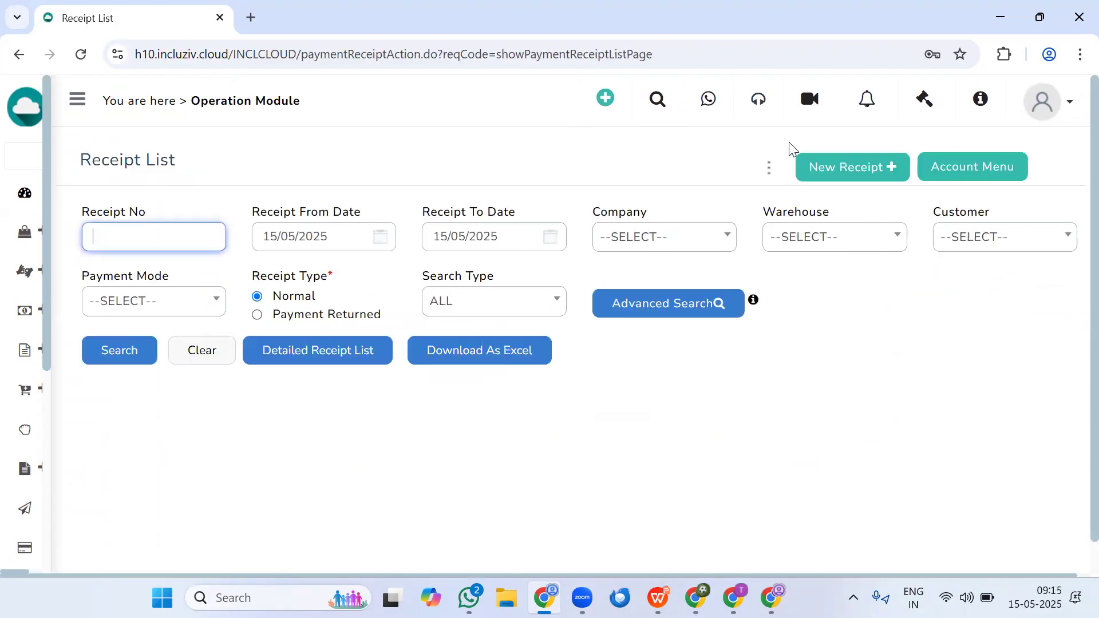
- Start a new receipt and set its warehouse to MAIN WAREHOUSE
{"action": "left_click", "coordinate": [824, 169]}
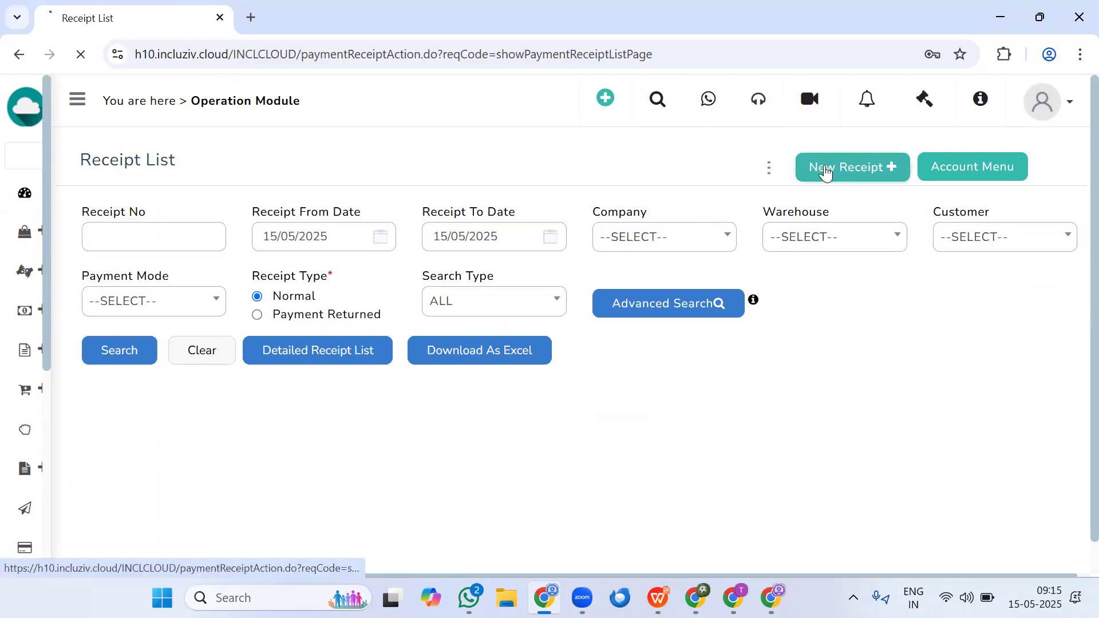
{"action": "left_click", "coordinate": [287, 259]}
{"action": "left_click", "coordinate": [341, 342]}
- Search the customers for "lux" and choose A ONE LUXURIES FURNITURE WORKS KURNOOL for the receipt
{"action": "left_click", "coordinate": [513, 262]}
{"action": "type", "text": "a q"}
{"action": "key", "text": "BackSpace"}
{"action": "key", "text": "BackSpace"}
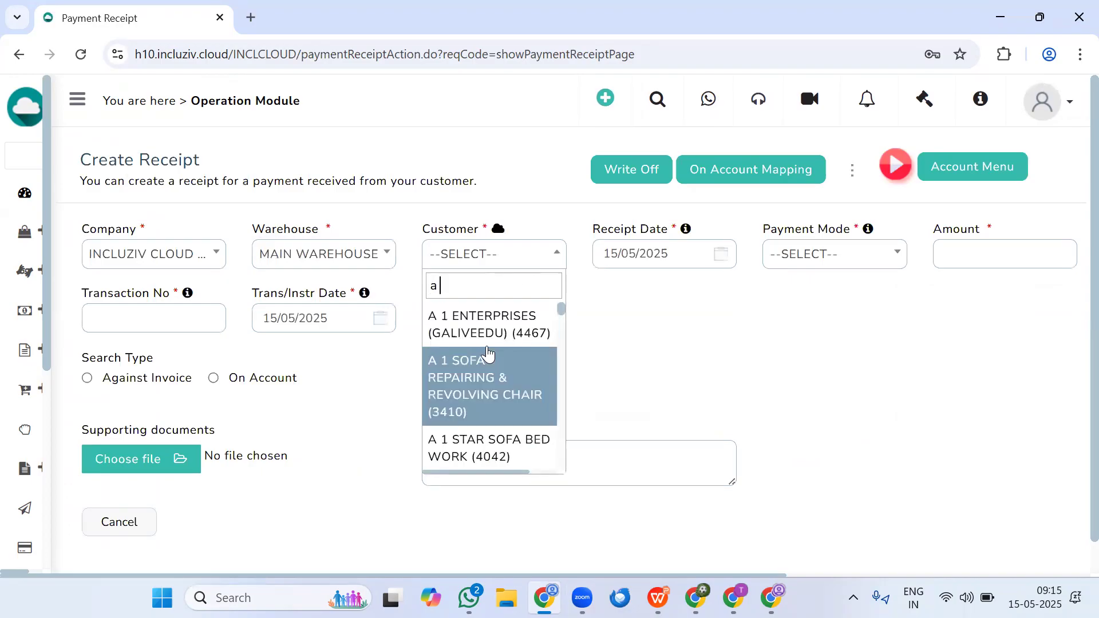
{"action": "type", "text": "1 l"}
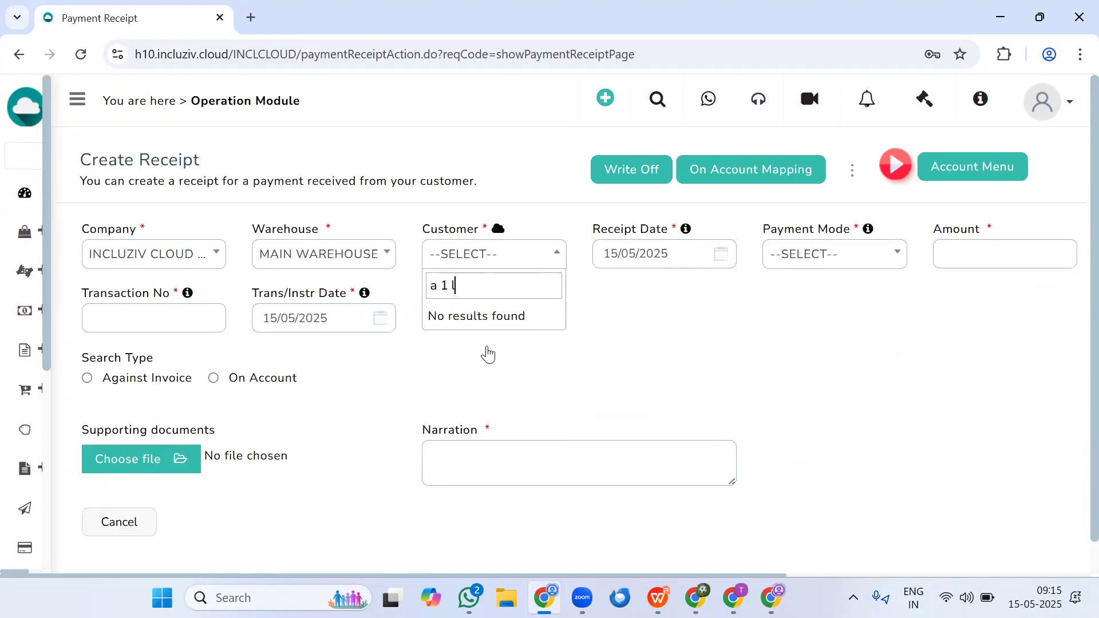
{"action": "key", "text": "BackSpace"}
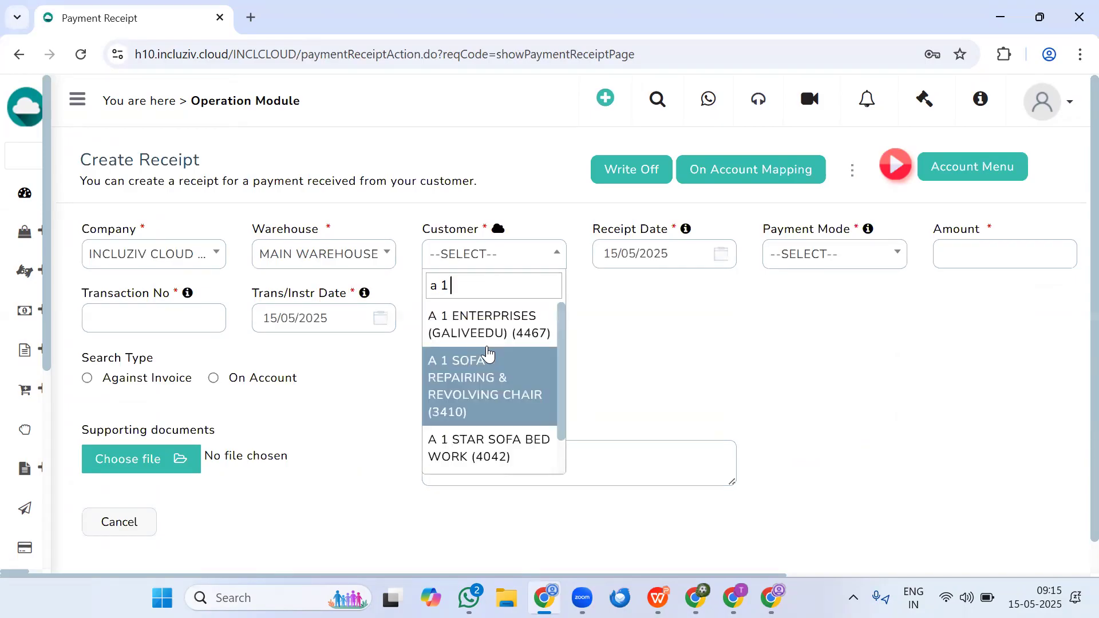
{"action": "key", "text": "BackSpace"}
{"action": "key", "text": "BackSpace"}
{"action": "key", "text": "BackSpace"}
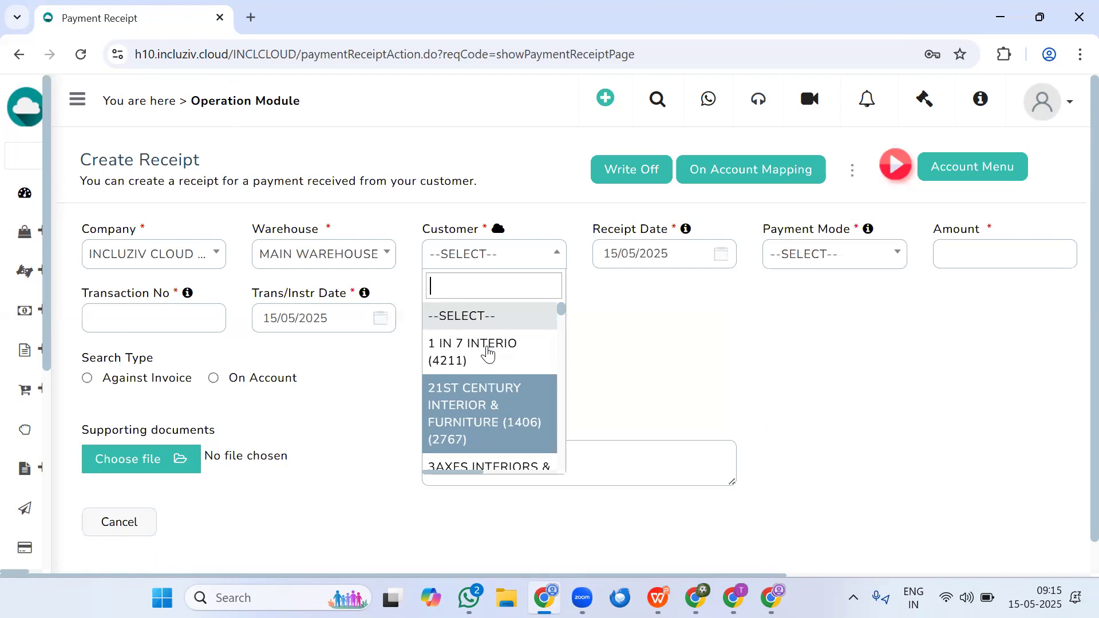
{"action": "type", "text": "lux"}
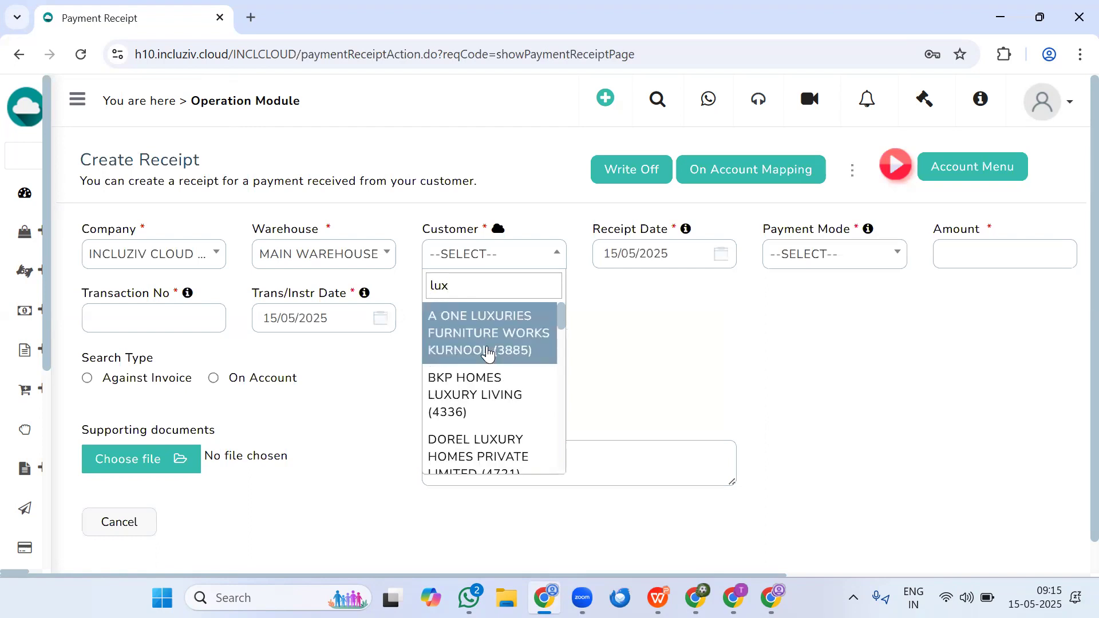
{"action": "left_click", "coordinate": [520, 345]}
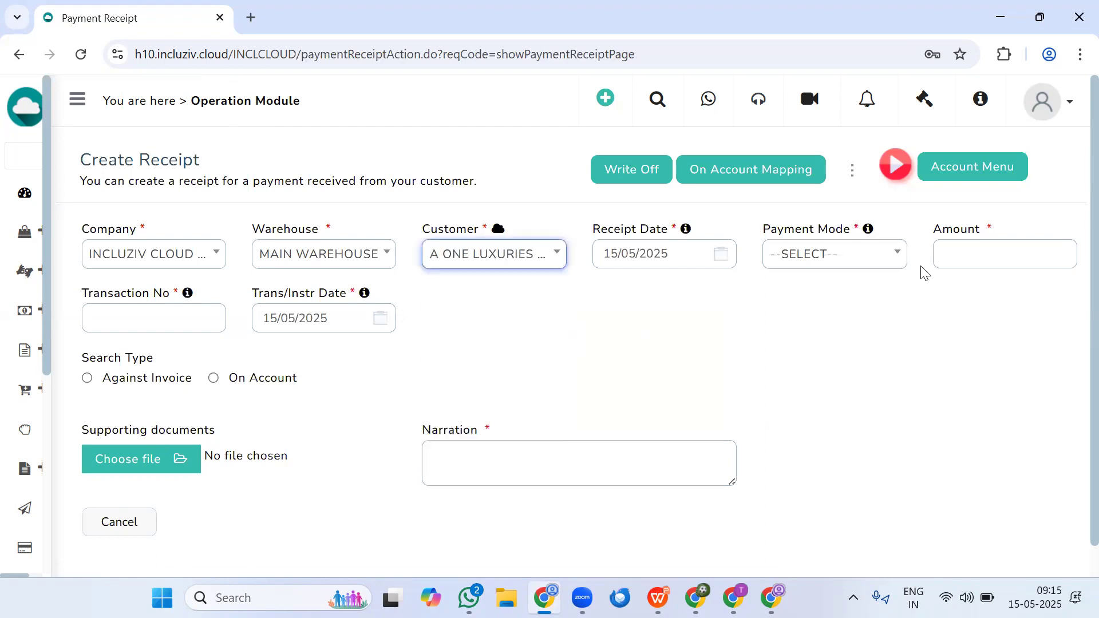
- Enter the payment details: mode CHEQUE, amount 1050, the transaction number and KARUR VYSYA BANK as the bank
{"action": "left_click", "coordinate": [834, 262]}
{"action": "left_click", "coordinate": [1000, 254]}
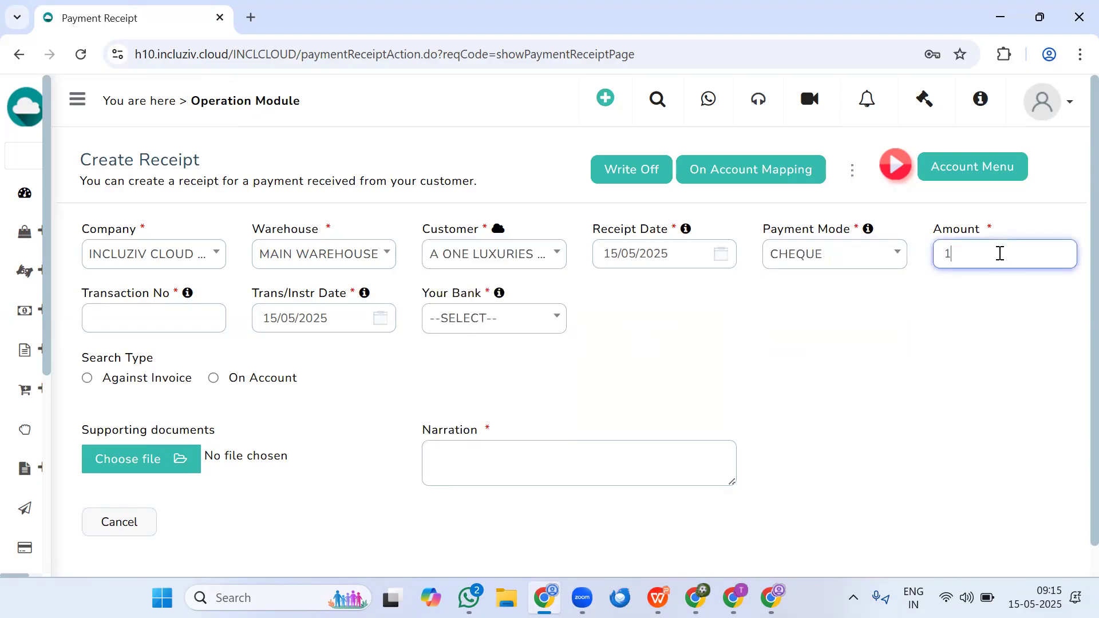
{"action": "left_click", "coordinate": [122, 321]}
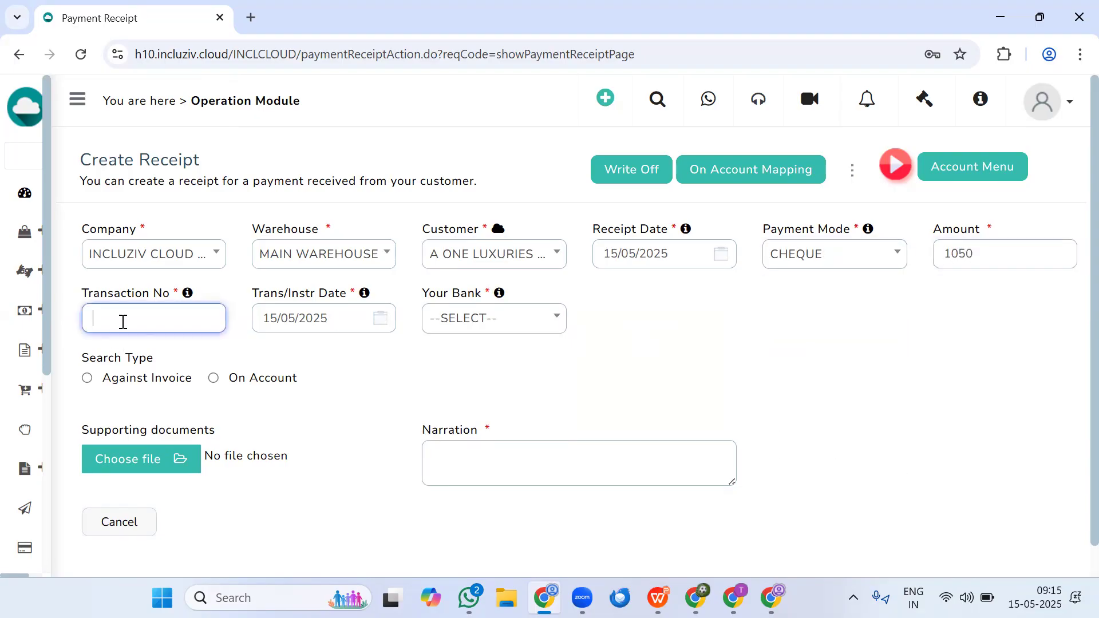
{"action": "type", "text": "112323"}
{"action": "left_click", "coordinate": [457, 338]}
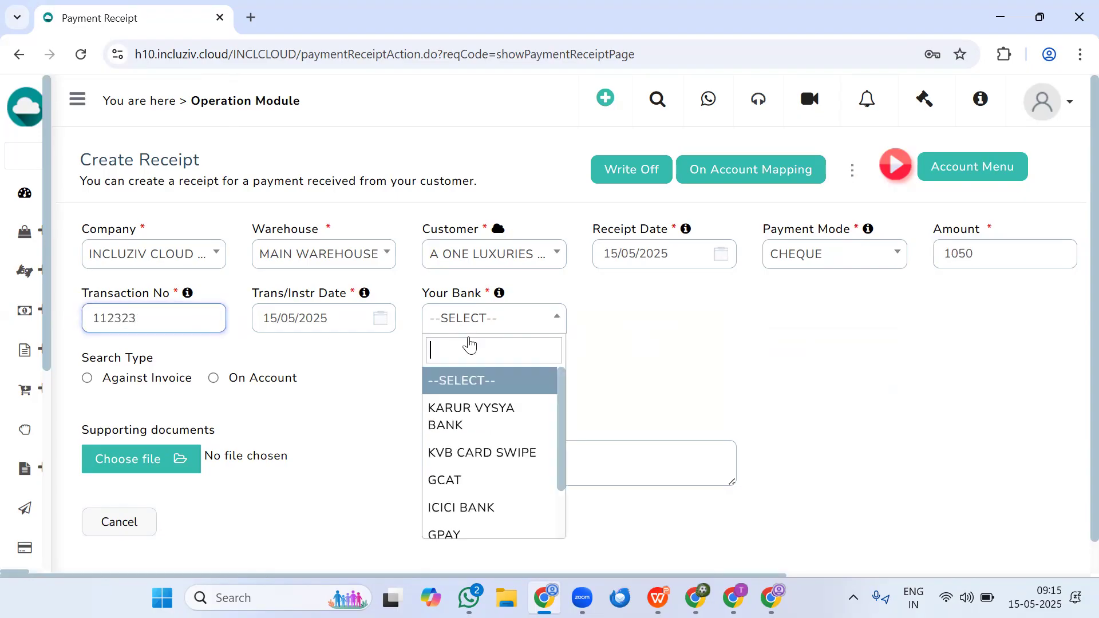
{"action": "left_click", "coordinate": [470, 415]}
- Set the search type to Against Invoice and select the customer's invoice dated 08/05/2025
{"action": "left_click", "coordinate": [88, 379]}
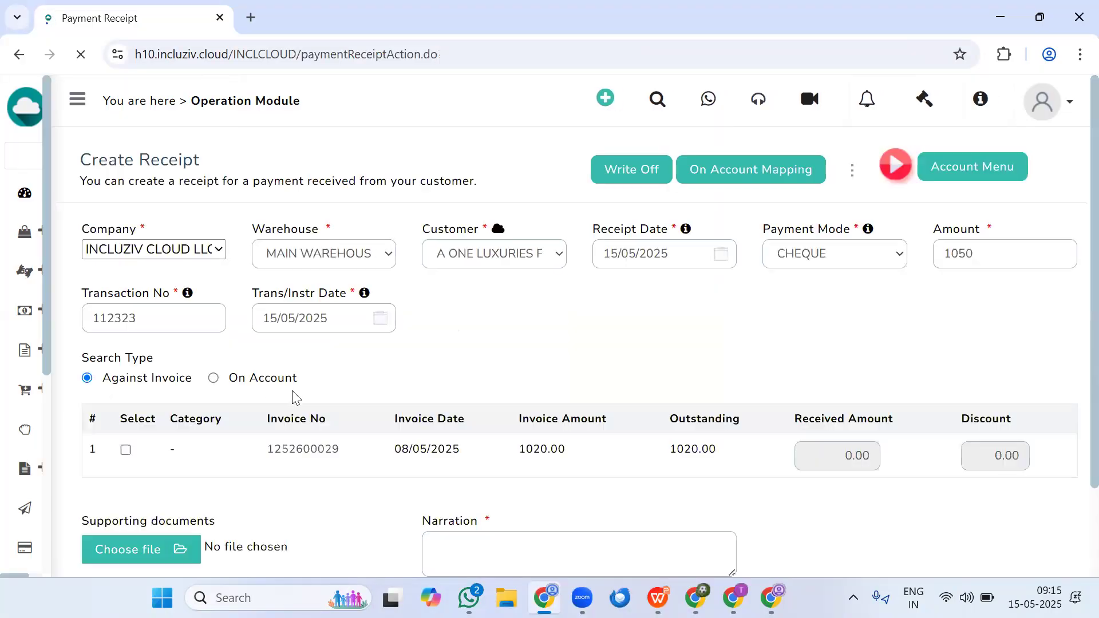
{"action": "scroll", "coordinate": [414, 317], "scroll_direction": "down", "scroll_amount": 3}
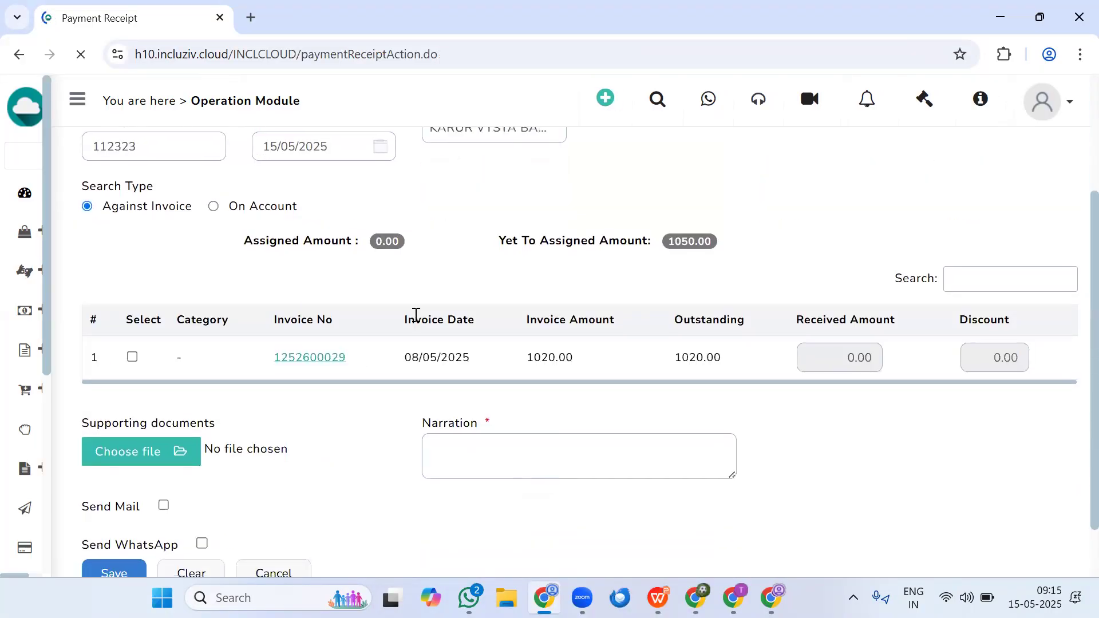
{"action": "double_click", "coordinate": [696, 356]}
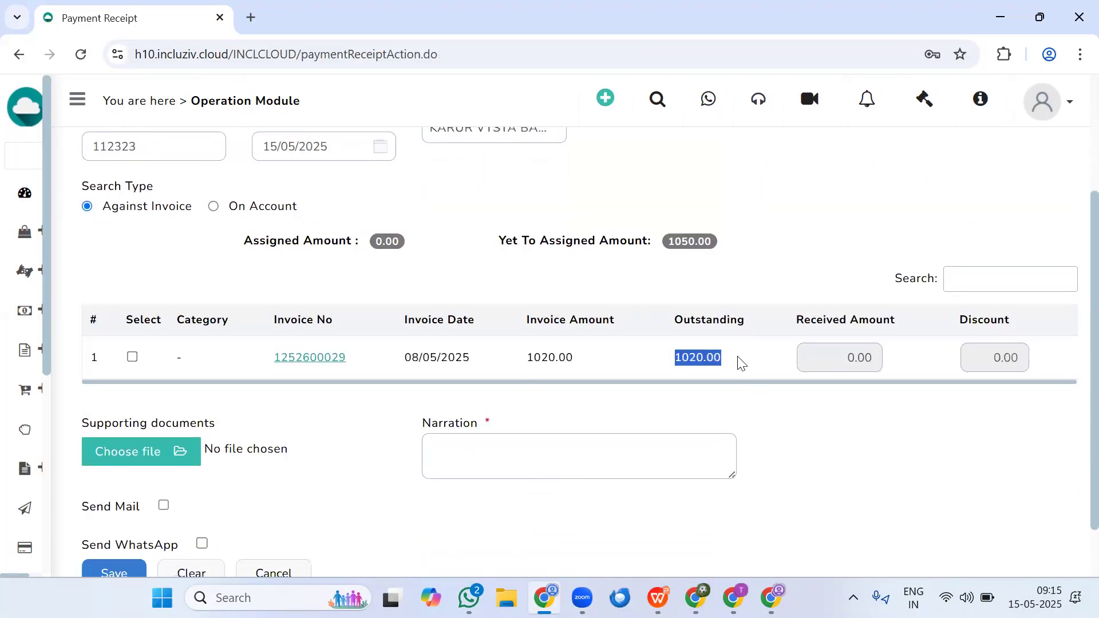
{"action": "left_click", "coordinate": [133, 357]}
- Enter "test" as the narration, try to save the receipt, and check the amount yet to be assigned
{"action": "left_click", "coordinate": [464, 477]}
{"action": "type", "text": "test"}
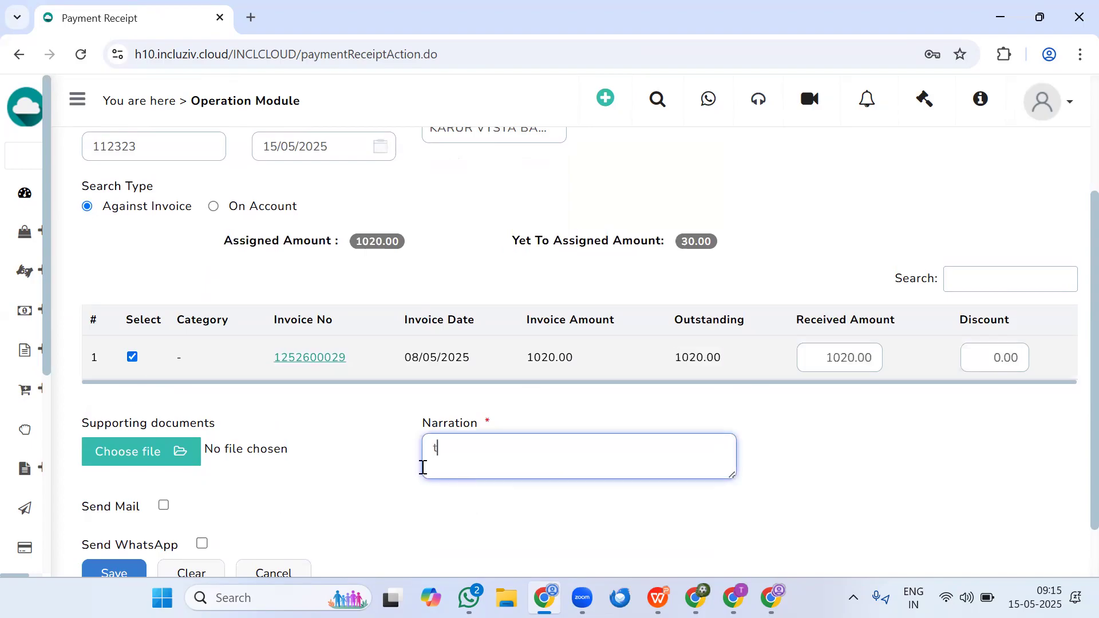
{"action": "left_click", "coordinate": [117, 572]}
{"action": "left_click_drag", "start_coordinate": [405, 150], "coordinate": [744, 157]}
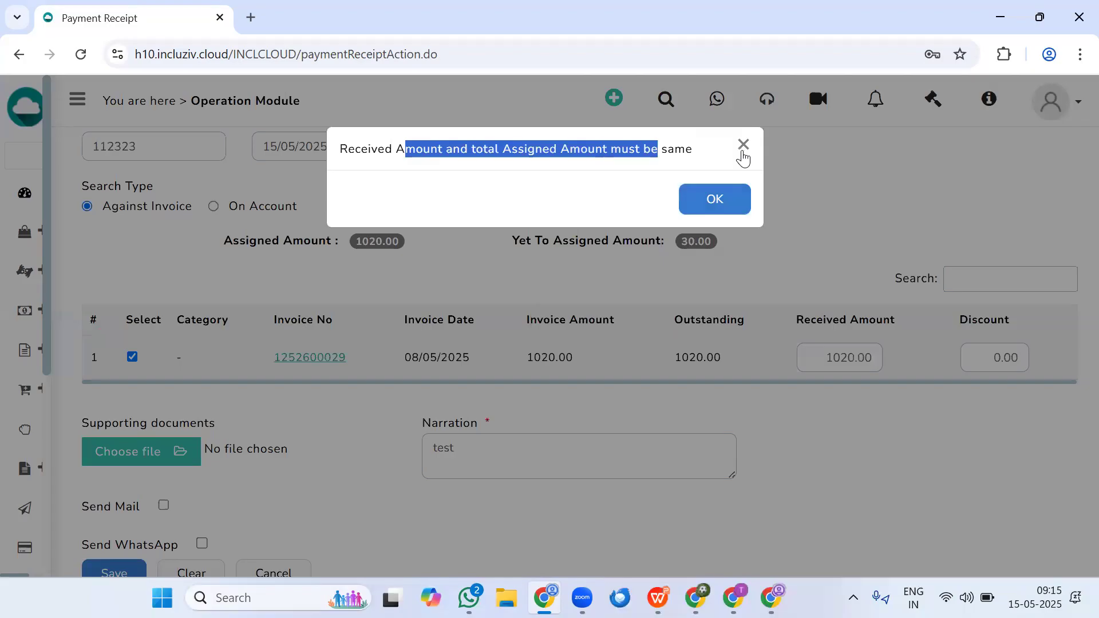
{"action": "left_click", "coordinate": [743, 154]}
{"action": "triple_click", "coordinate": [691, 240]}
{"action": "left_click", "coordinate": [736, 251]}
- Switch the receipt's search type to On Account and save it, confirming that the receipt should be generated
{"action": "scroll", "coordinate": [376, 355], "scroll_direction": "up", "scroll_amount": 2}
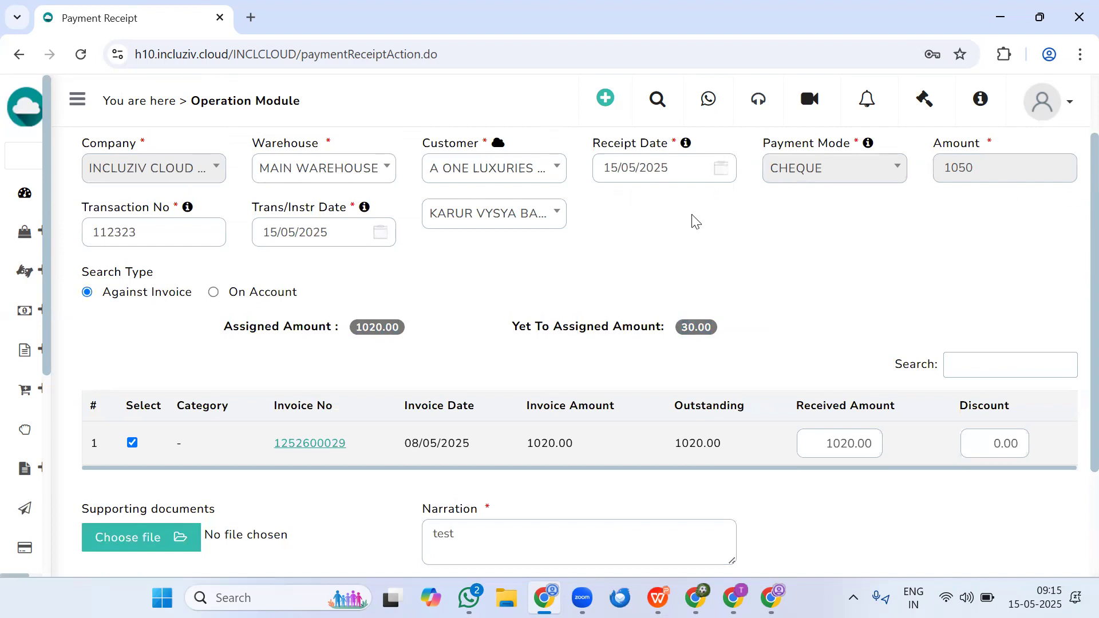
{"action": "left_click", "coordinate": [214, 293]}
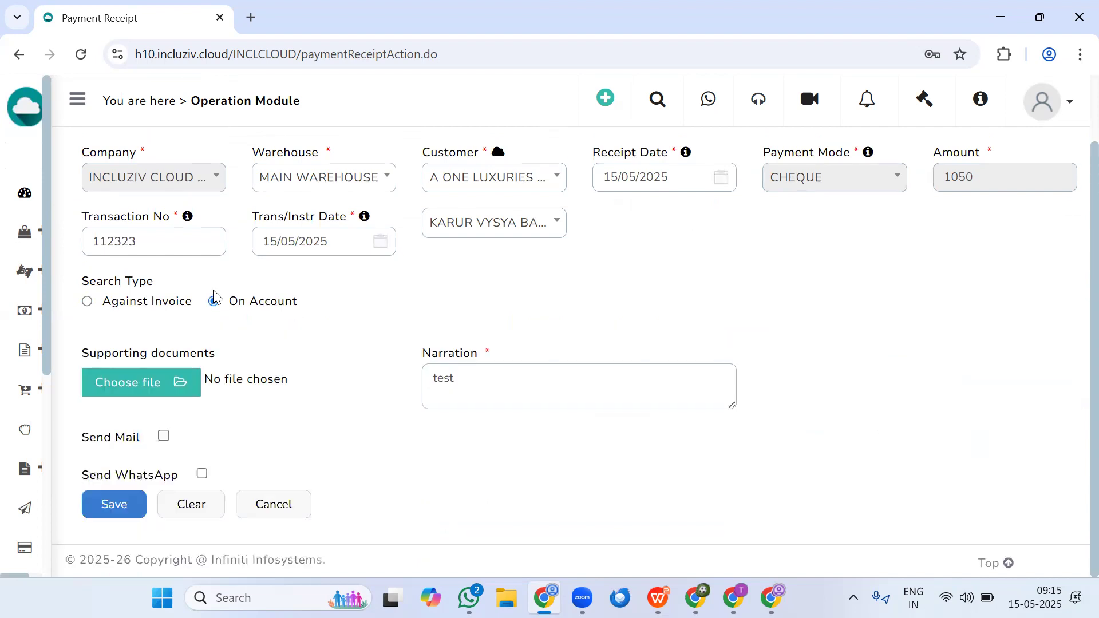
{"action": "left_click", "coordinate": [101, 505]}
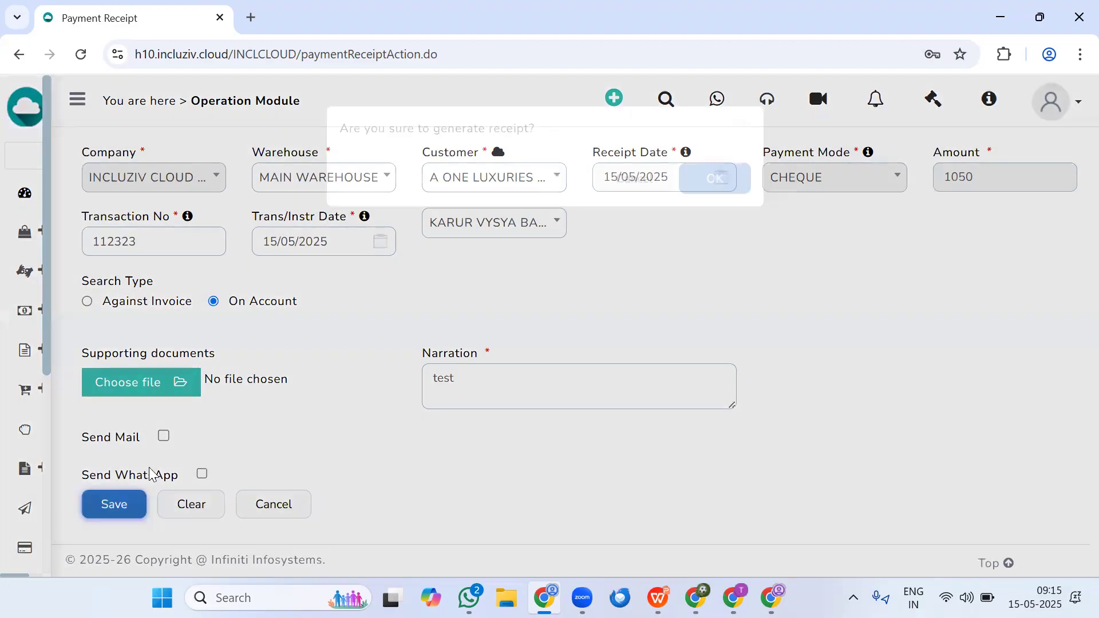
{"action": "left_click", "coordinate": [709, 201]}
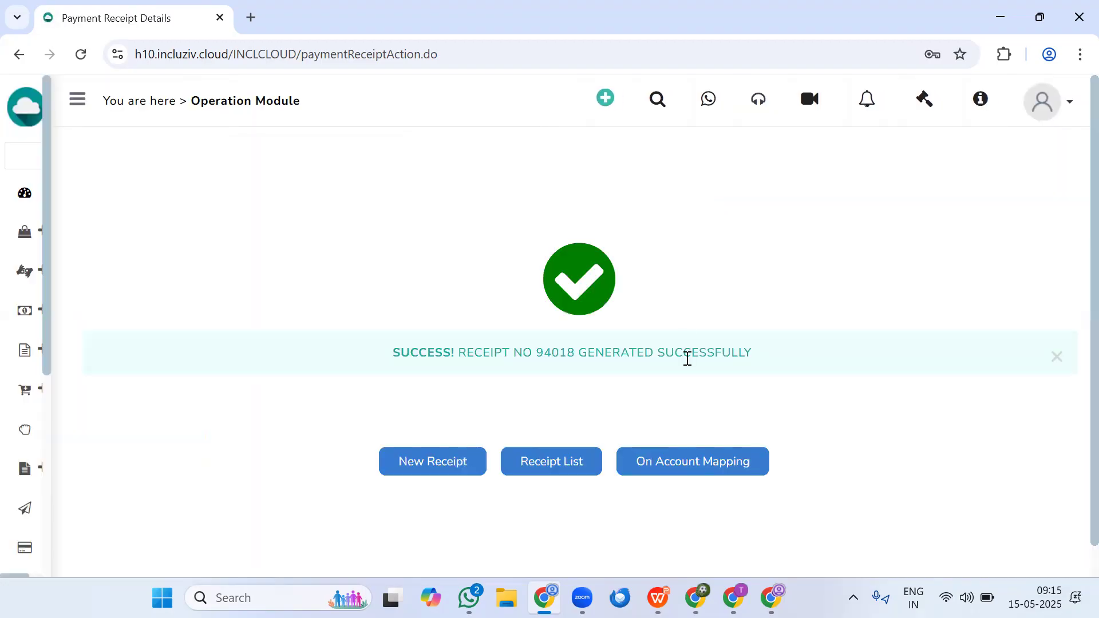
- Open On Account Mapping for the saved receipt, select its cheque entry and proceed with it
{"action": "left_click", "coordinate": [657, 460]}
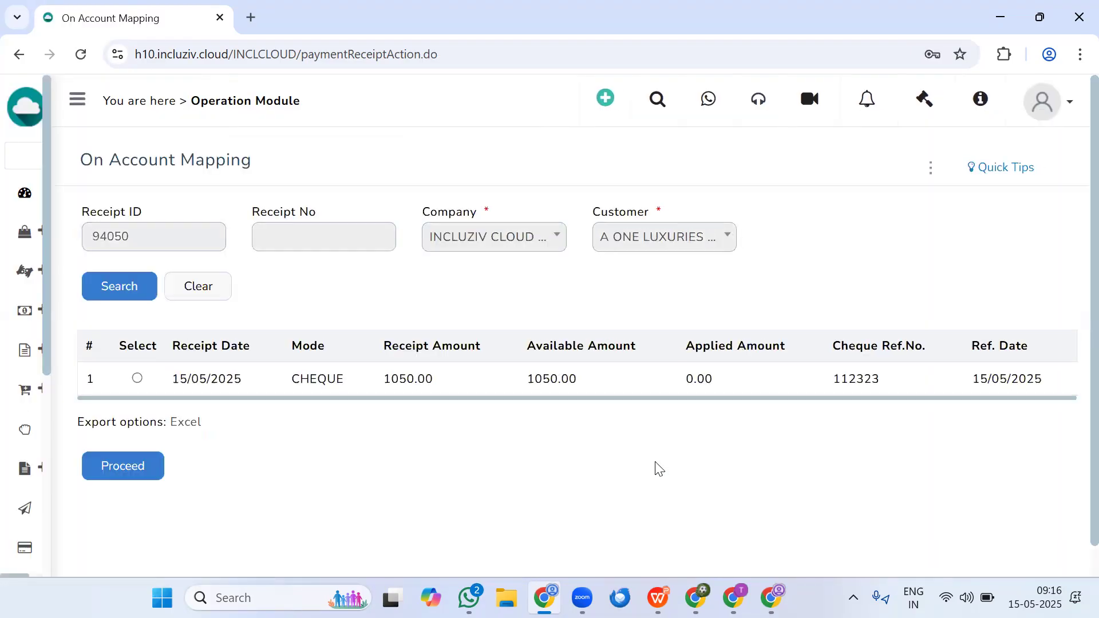
{"action": "left_click", "coordinate": [137, 378]}
{"action": "left_click", "coordinate": [130, 466]}
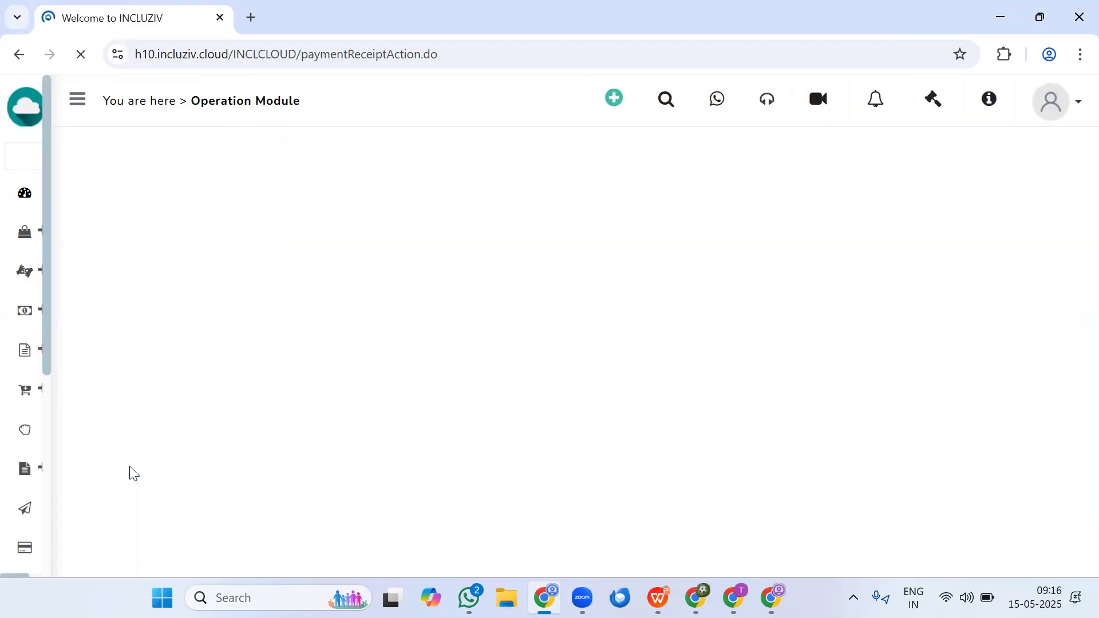
- Map the receipt to the invoice dated 08/05/2025, then save and confirm the mapping
{"action": "scroll", "coordinate": [248, 396], "scroll_direction": "down", "scroll_amount": 4}
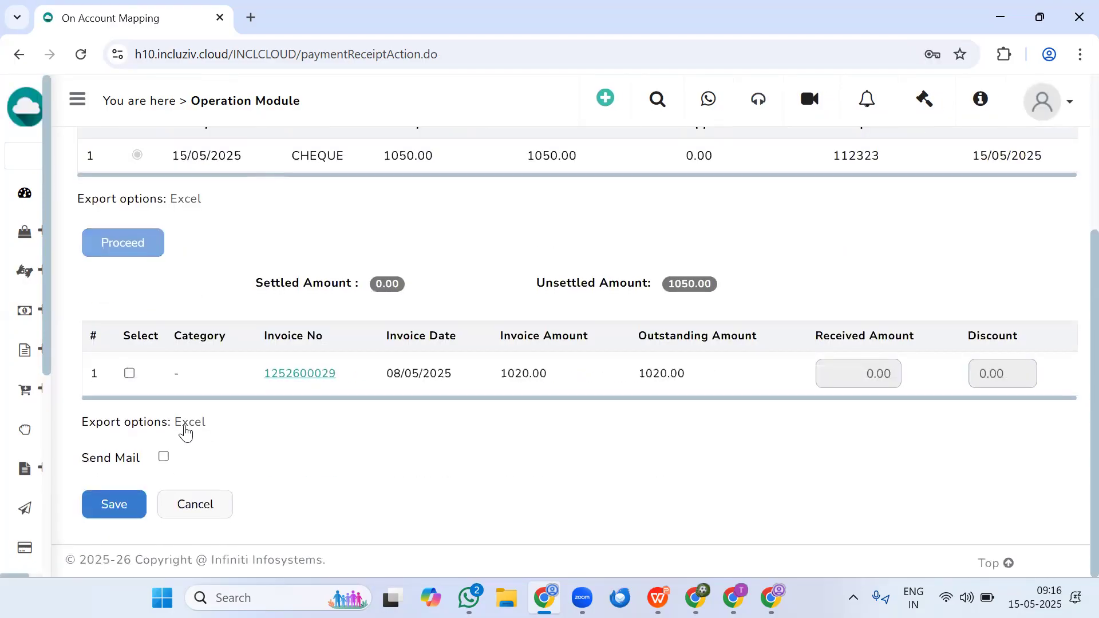
{"action": "left_click", "coordinate": [129, 374]}
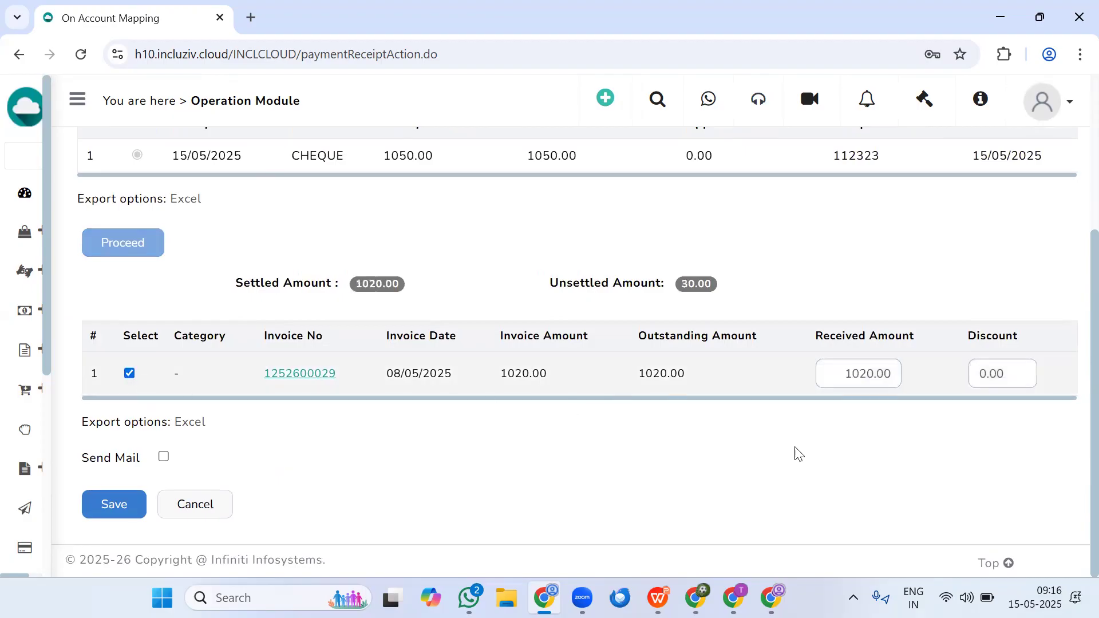
{"action": "left_click", "coordinate": [114, 503]}
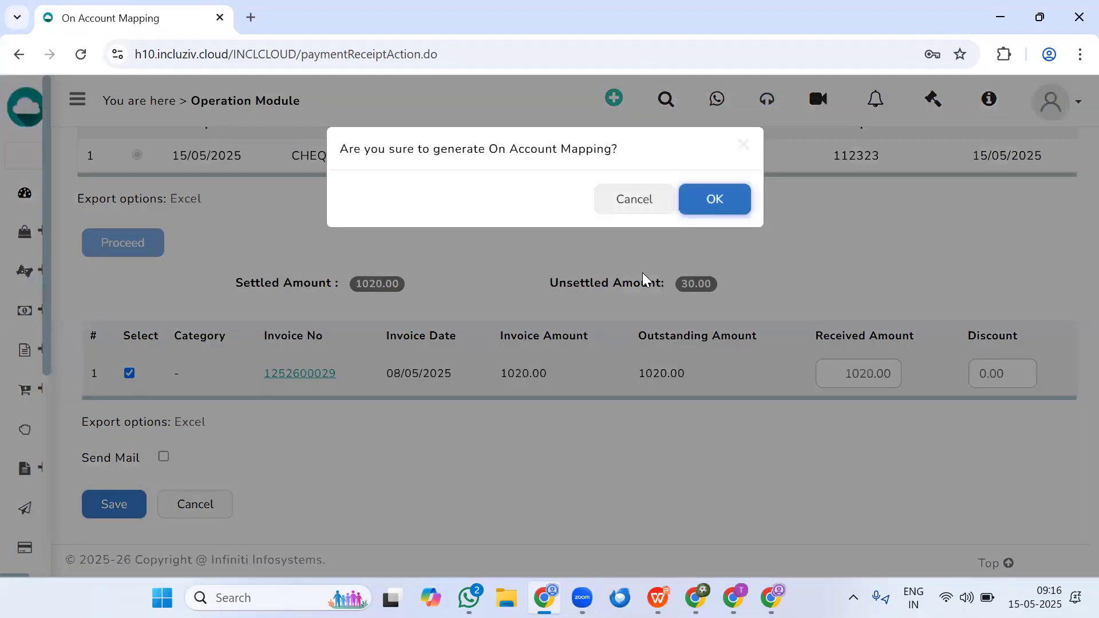
{"action": "left_click", "coordinate": [714, 199]}
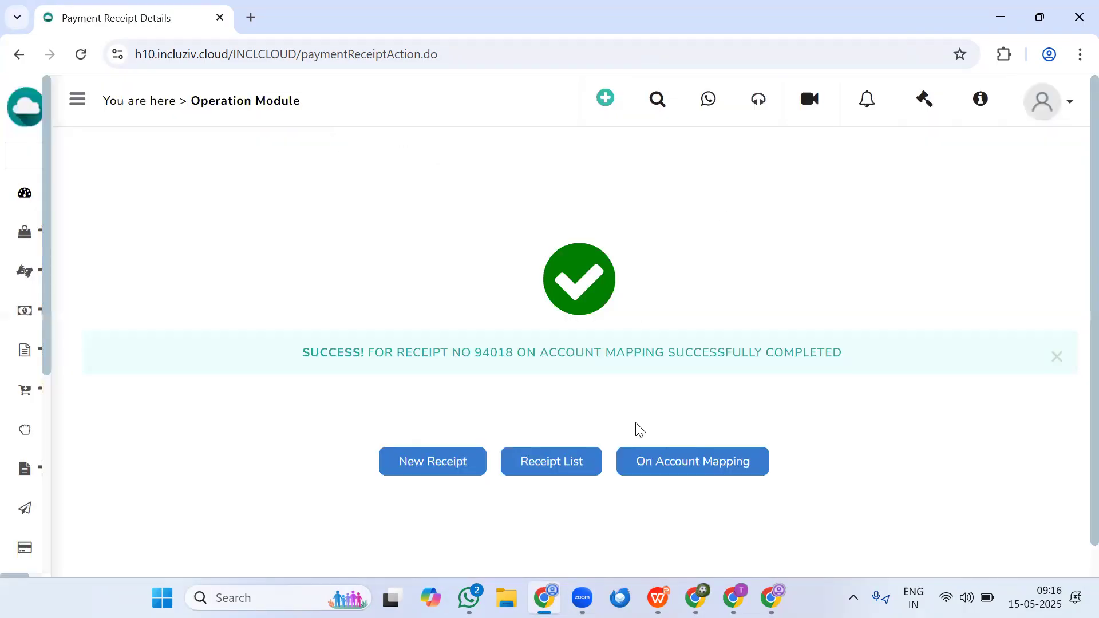
- Reopen On Account Mapping for the receipt and check its remaining available amount
{"action": "left_click", "coordinate": [653, 464]}
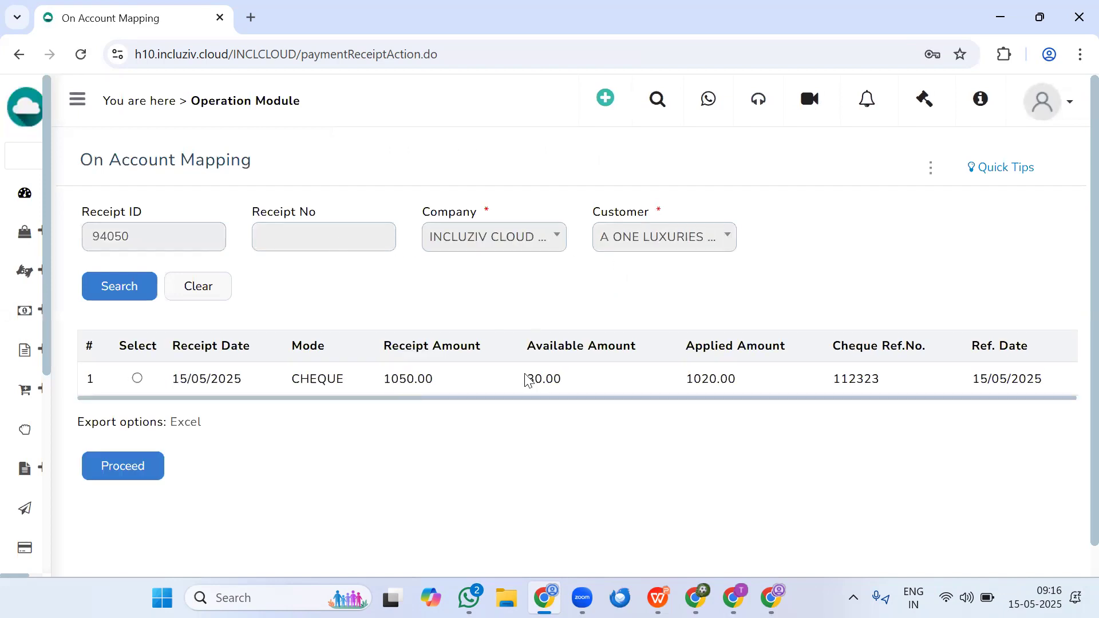
{"action": "left_click_drag", "start_coordinate": [525, 377], "coordinate": [591, 382]}
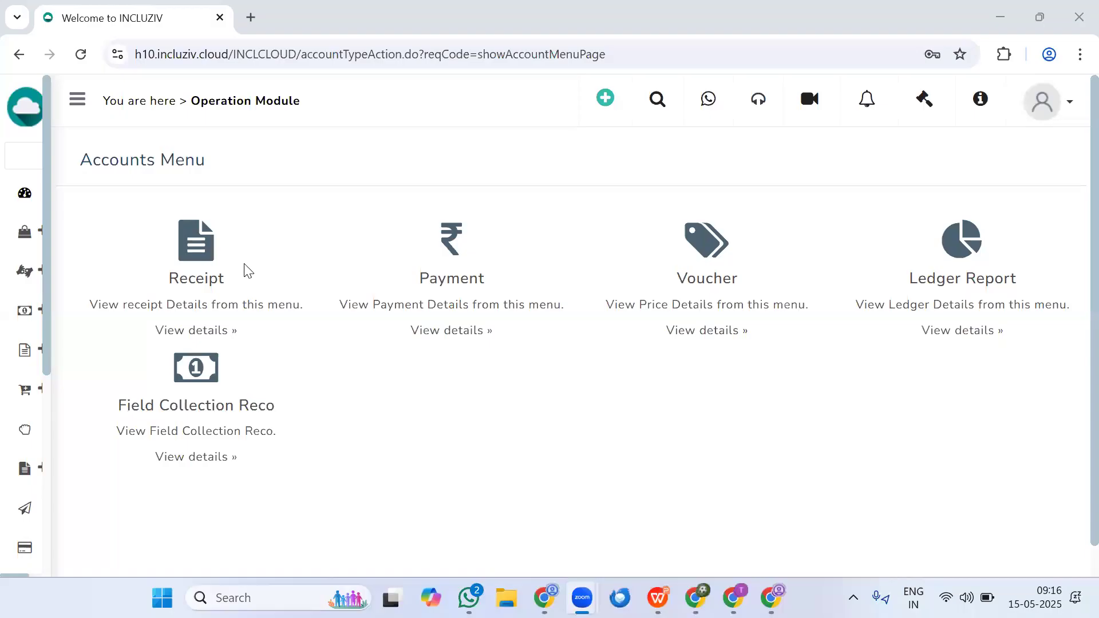
{"action": "left_click", "coordinate": [197, 290]}
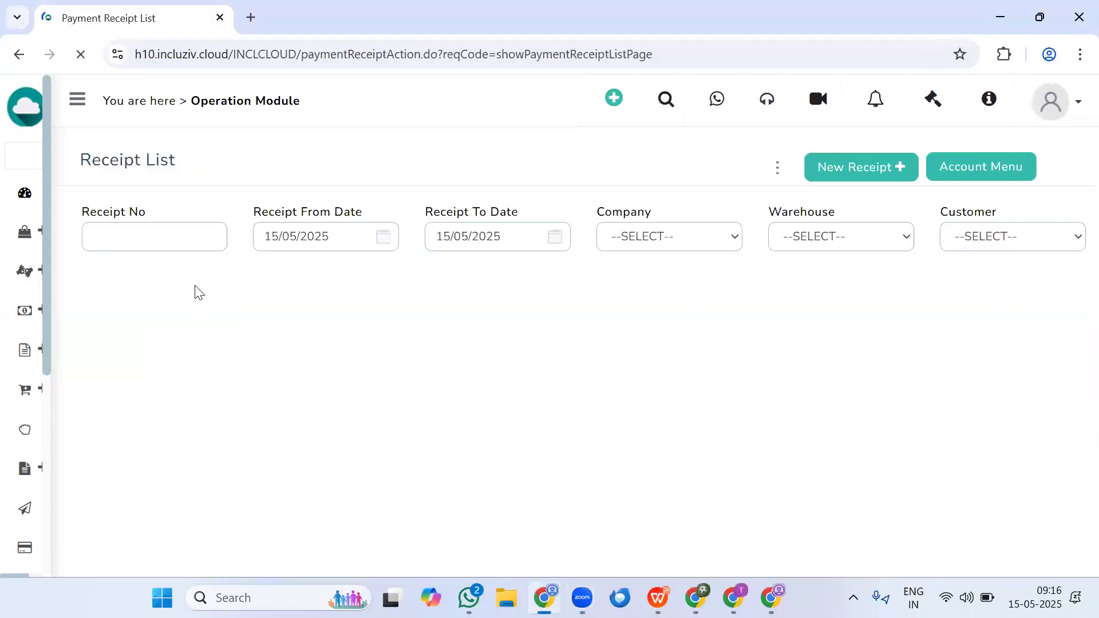
- Start another new receipt and choose A R SOFA WORK as the customer
{"action": "left_click", "coordinate": [803, 168]}
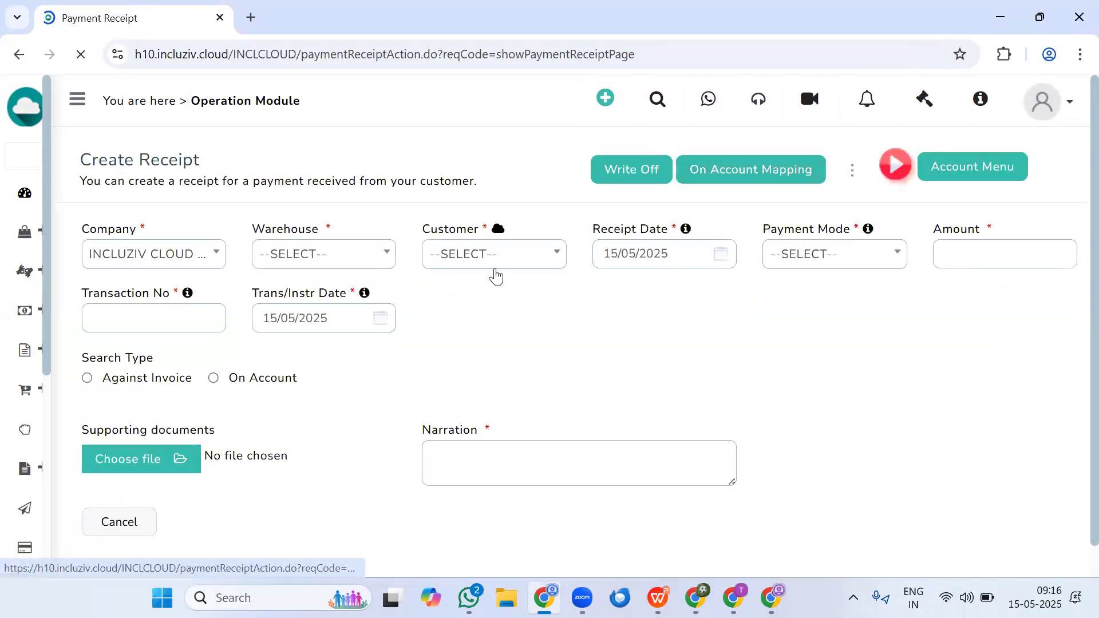
{"action": "left_click", "coordinate": [488, 262]}
{"action": "type", "text": "a r"}
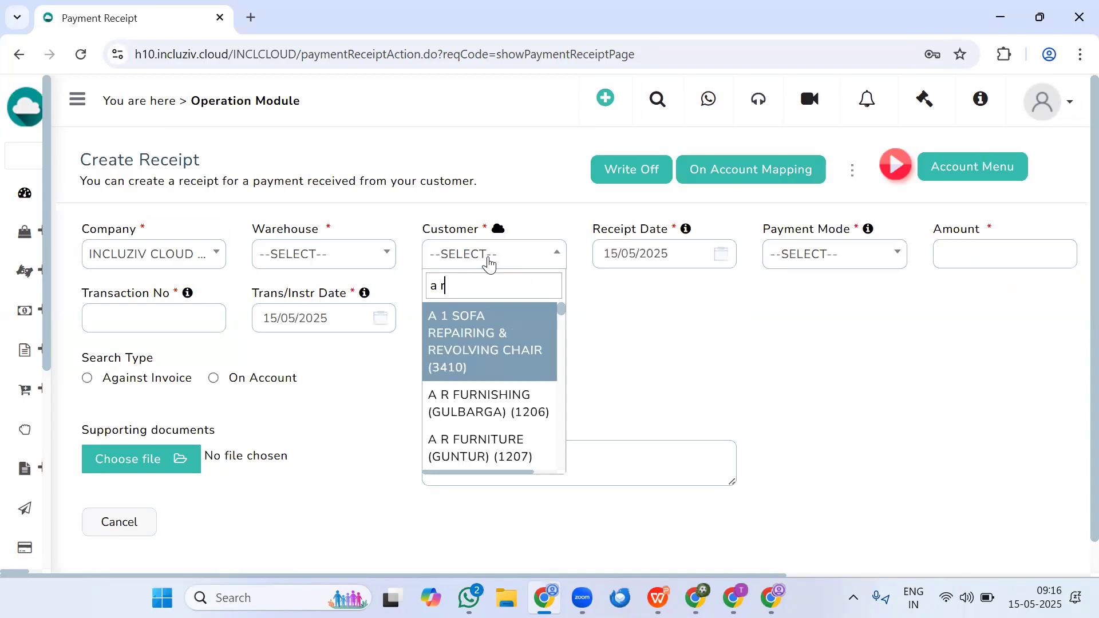
{"action": "type", "text": " so"}
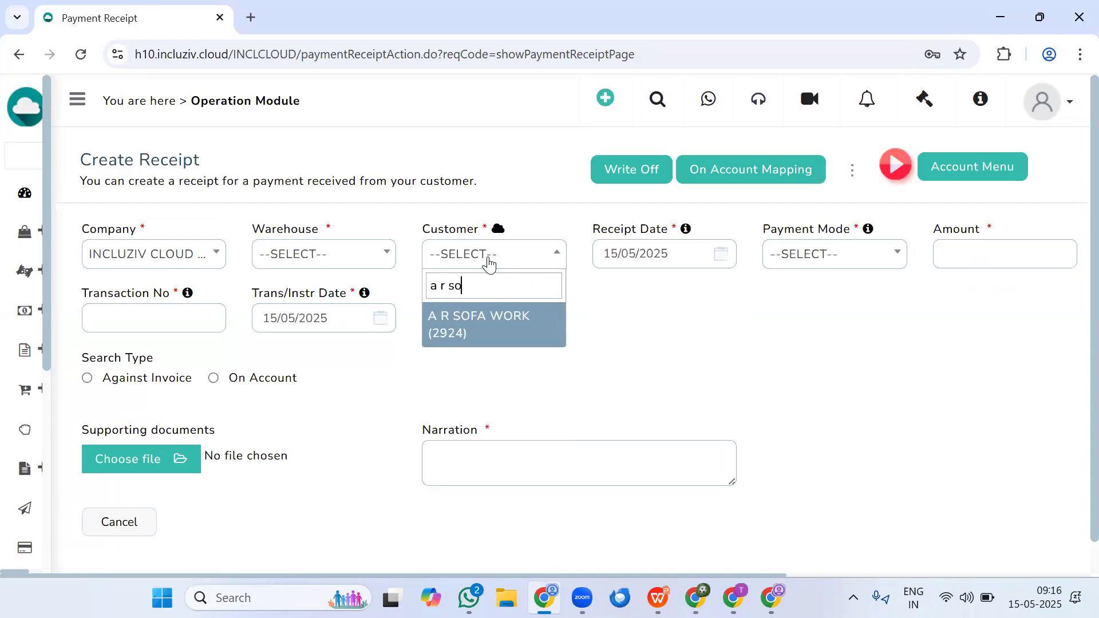
{"action": "key", "text": "Return"}
- Set the payment mode to CASH and the amount to 1, and try the Against Invoice search type
{"action": "left_click", "coordinate": [831, 255]}
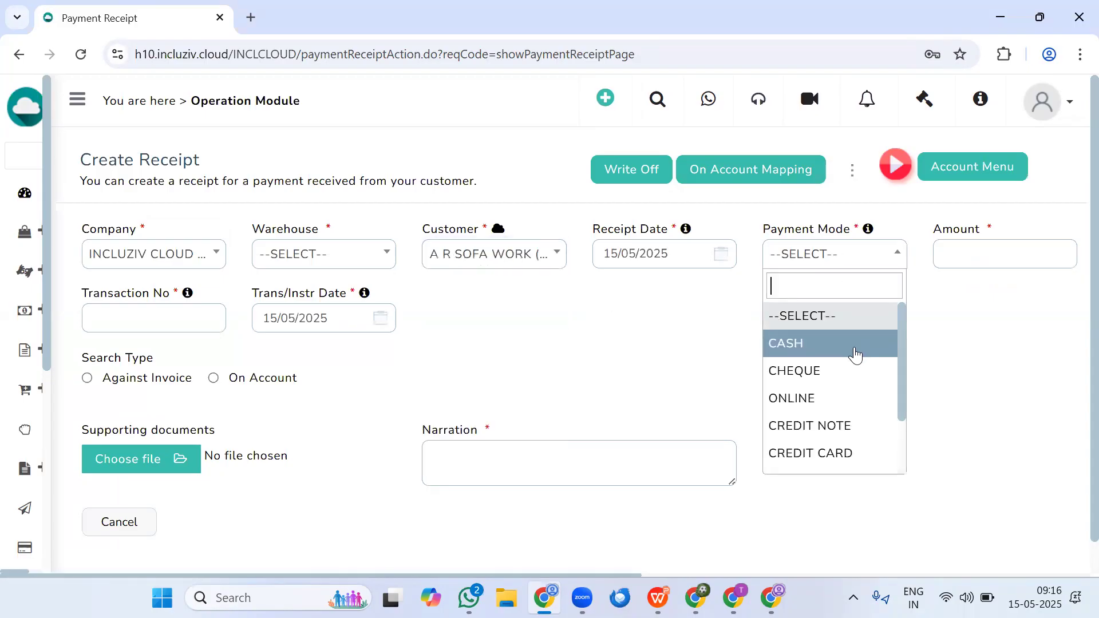
{"action": "left_click", "coordinate": [856, 349]}
{"action": "left_click", "coordinate": [996, 255]}
{"action": "type", "text": "1"}
{"action": "left_click", "coordinate": [180, 322]}
{"action": "left_click", "coordinate": [85, 378]}
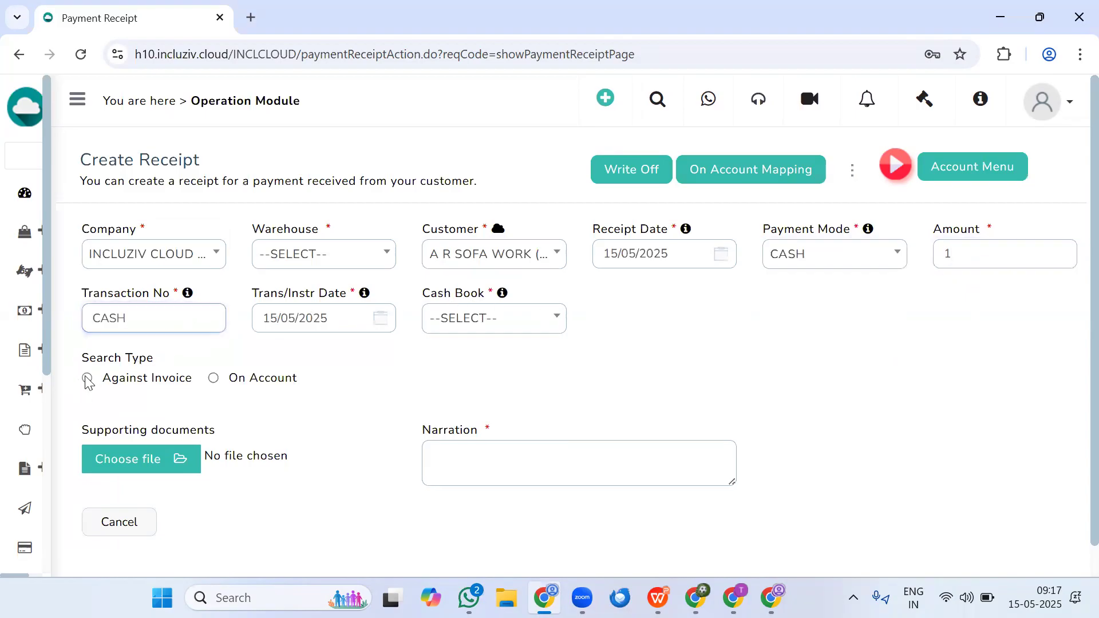
{"action": "left_click", "coordinate": [699, 206]}
- Set the warehouse to MAIN WAREHOUSE and list the customer's invoices with Against Invoice to review their amounts
{"action": "left_click", "coordinate": [376, 252]}
{"action": "left_click", "coordinate": [282, 342]}
{"action": "left_click", "coordinate": [89, 377]}
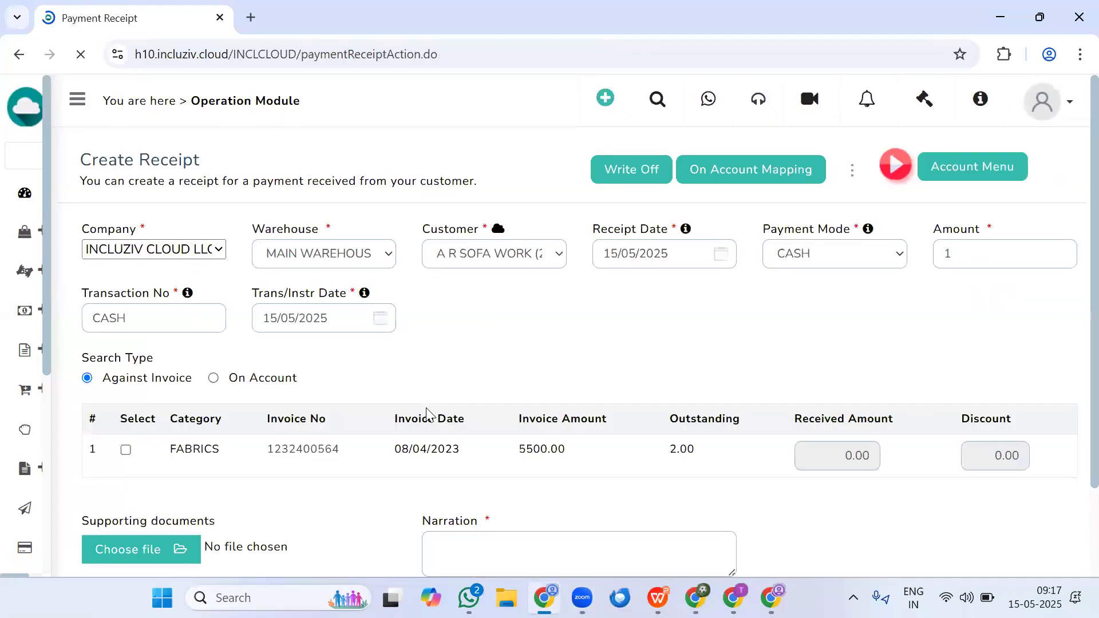
{"action": "left_click_drag", "start_coordinate": [671, 527], "coordinate": [737, 536]}
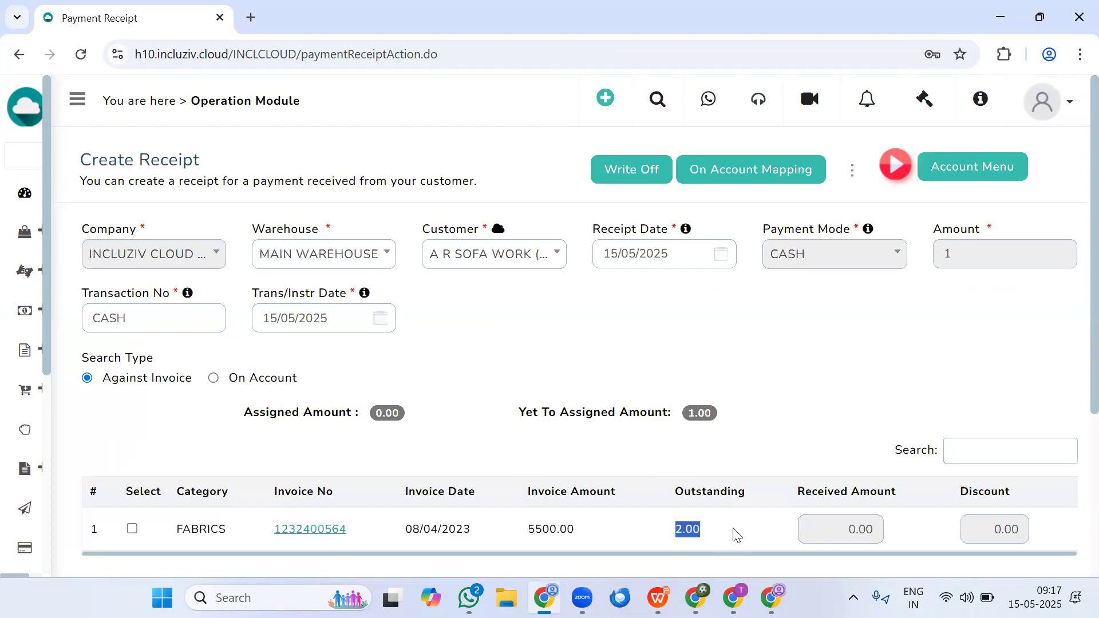
{"action": "left_click_drag", "start_coordinate": [527, 528], "coordinate": [571, 532]}
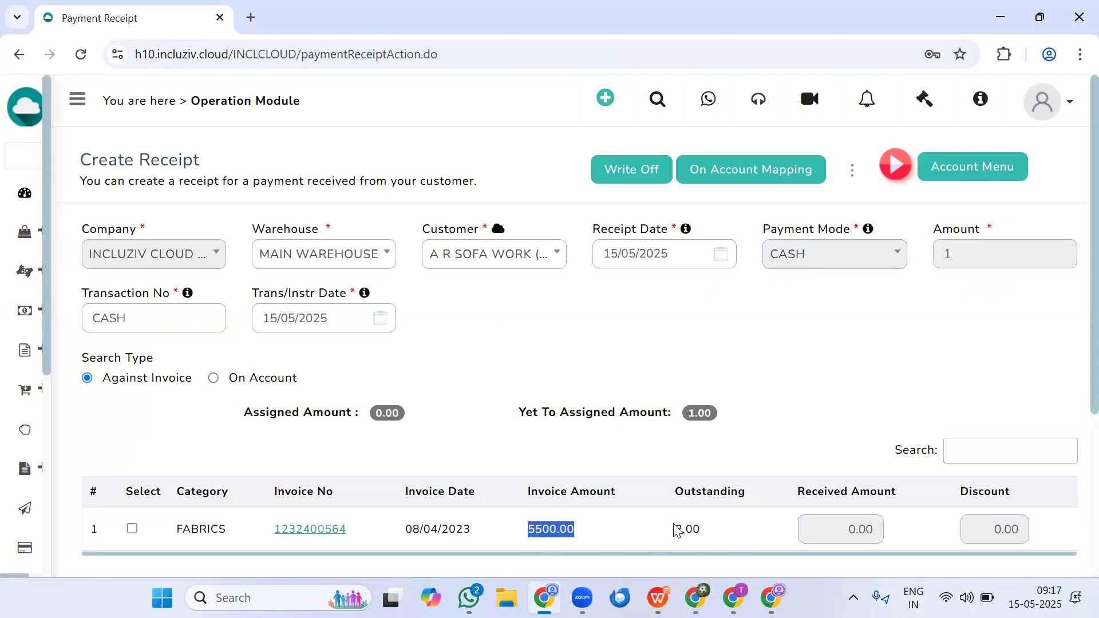
- Check the invoice's outstanding amount, start a new voucher from the Accounts menu, and set its warehouse to MAIN WAREHOUSE
{"action": "left_click_drag", "start_coordinate": [674, 525], "coordinate": [713, 530]}
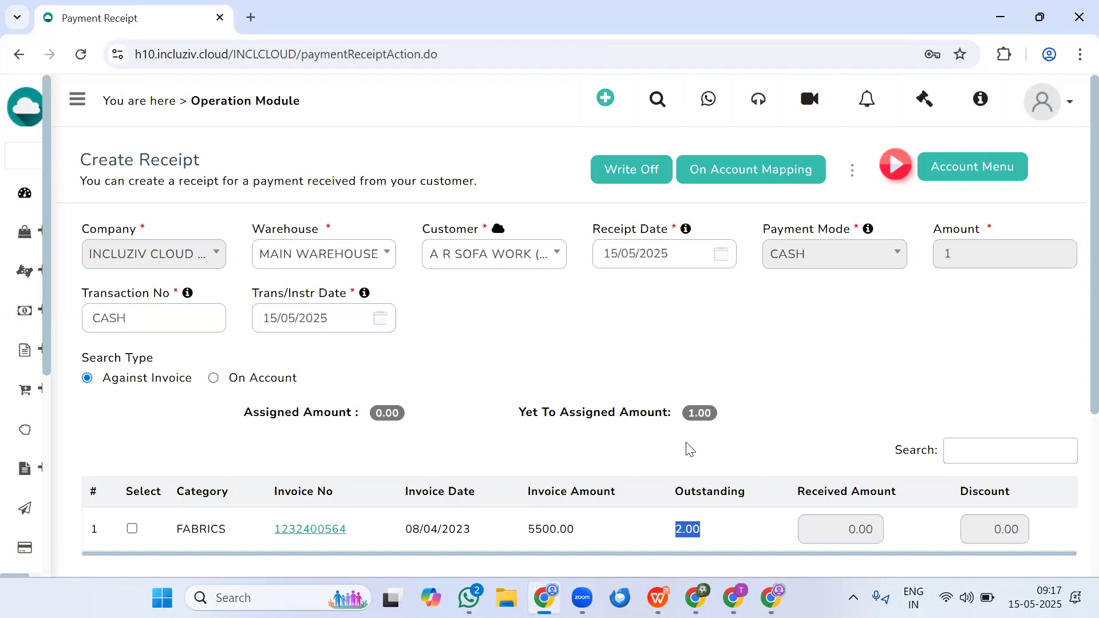
{"action": "left_click", "coordinate": [960, 172]}
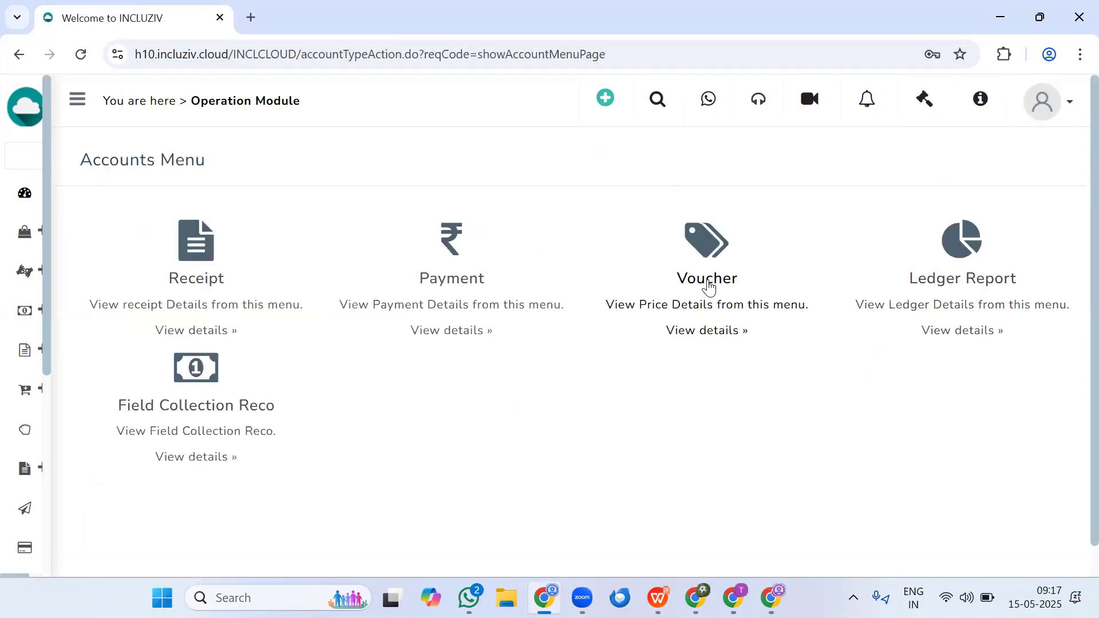
{"action": "left_click", "coordinate": [708, 286]}
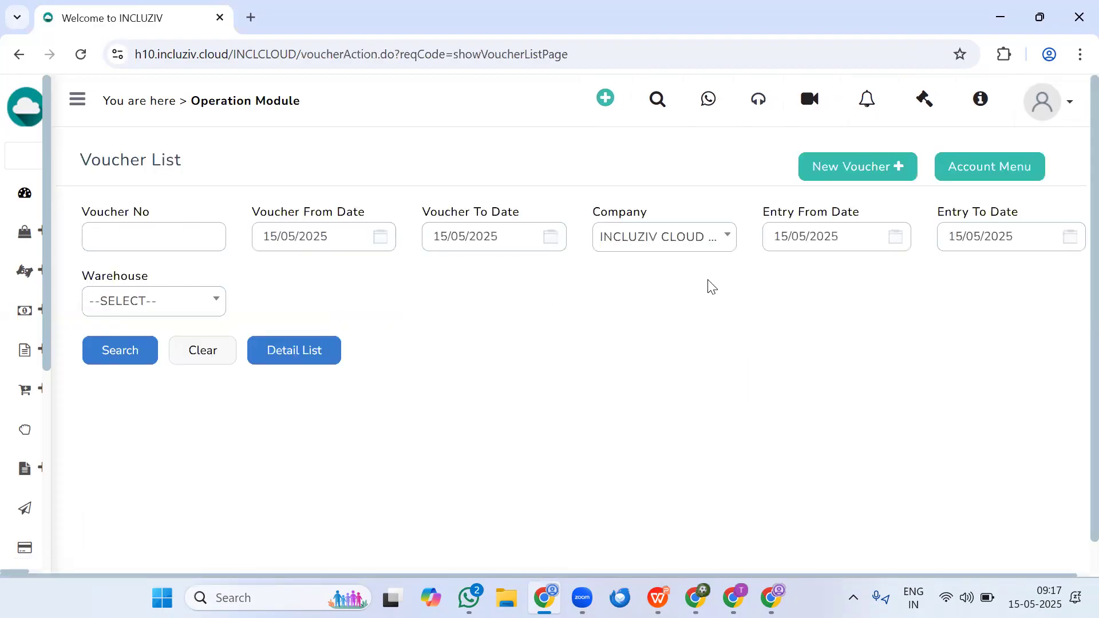
{"action": "left_click", "coordinate": [857, 166]}
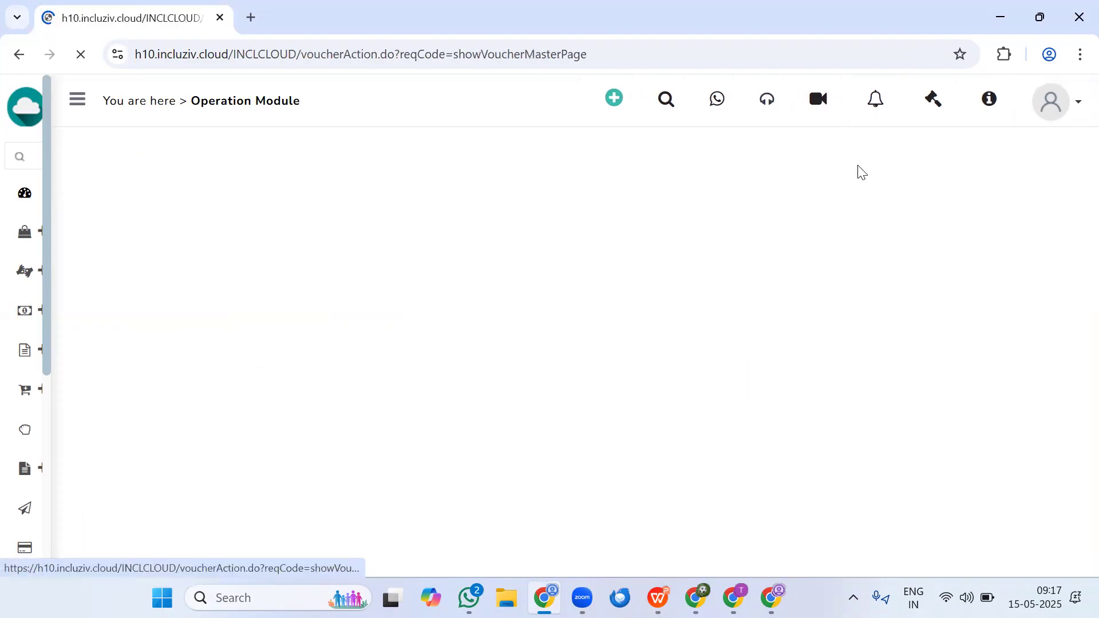
{"action": "left_click", "coordinate": [458, 240]}
{"action": "left_click", "coordinate": [450, 329]}
- Set the voucher's party to CUSTOMER and choose A R SOFA WORK as the related account
{"action": "left_click", "coordinate": [710, 236]}
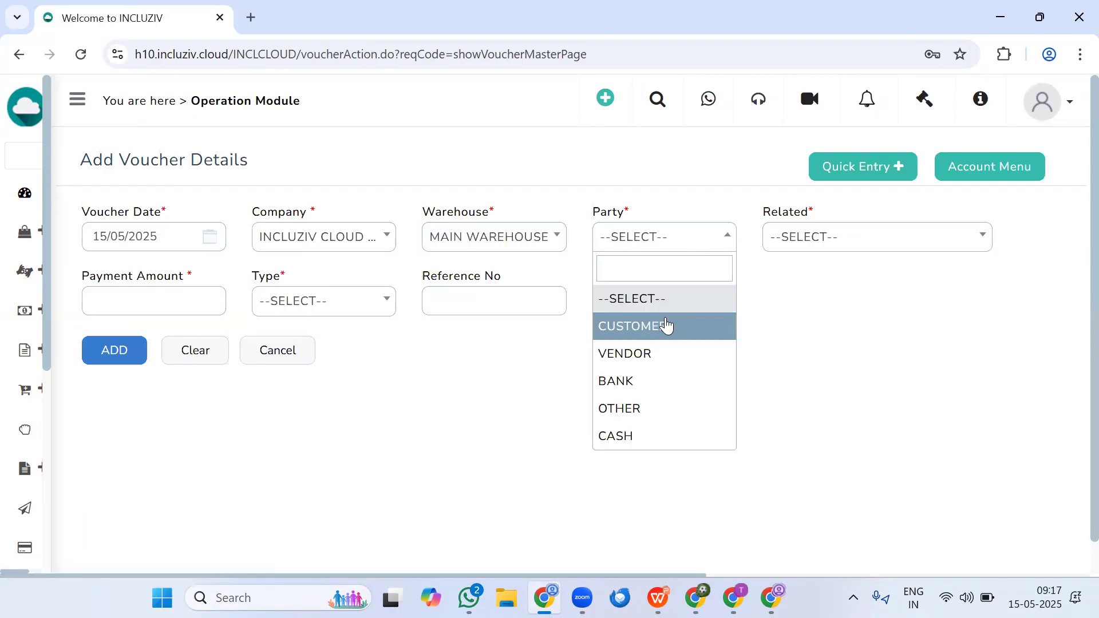
{"action": "left_click", "coordinate": [835, 243]}
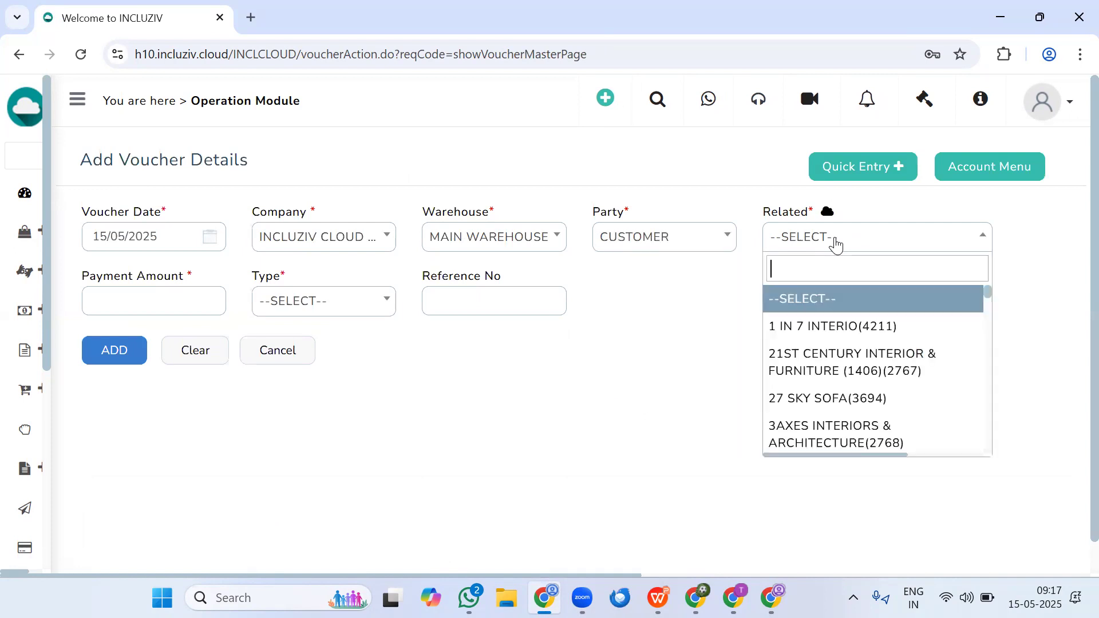
{"action": "left_click", "coordinate": [835, 243]}
{"action": "left_click", "coordinate": [835, 244]}
{"action": "type", "text": "a rso"}
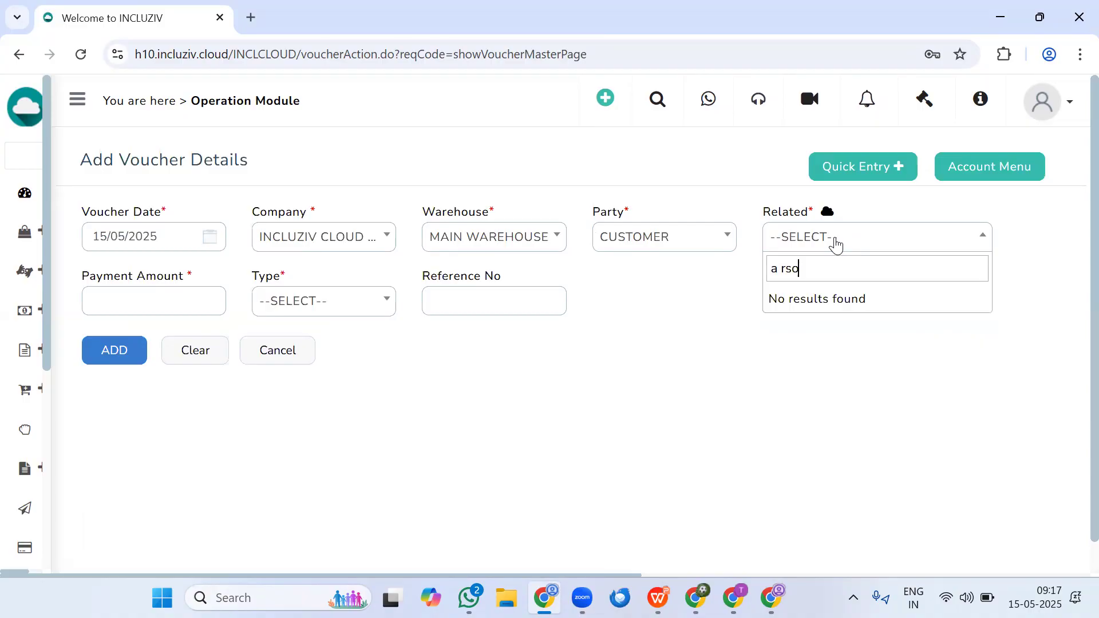
{"action": "key", "text": "BackSpace"}
{"action": "type", "text": "so"}
{"action": "key", "text": "Return"}
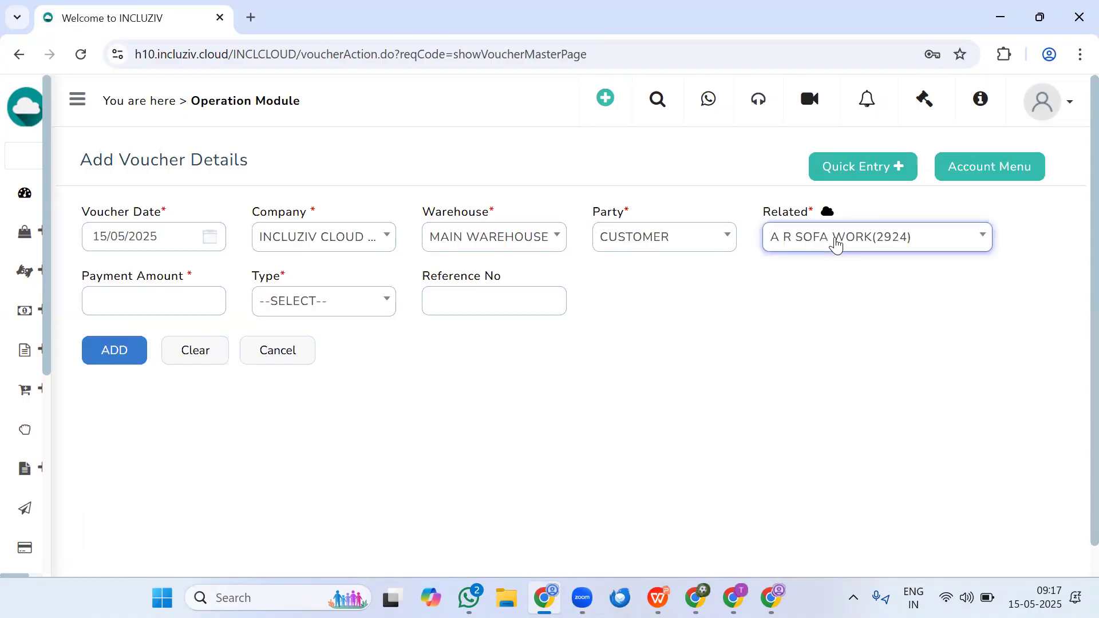
- Set the payment amount to 2 and the type to Credit(CR), and add the customer's entry to the voucher
{"action": "left_click", "coordinate": [144, 298]}
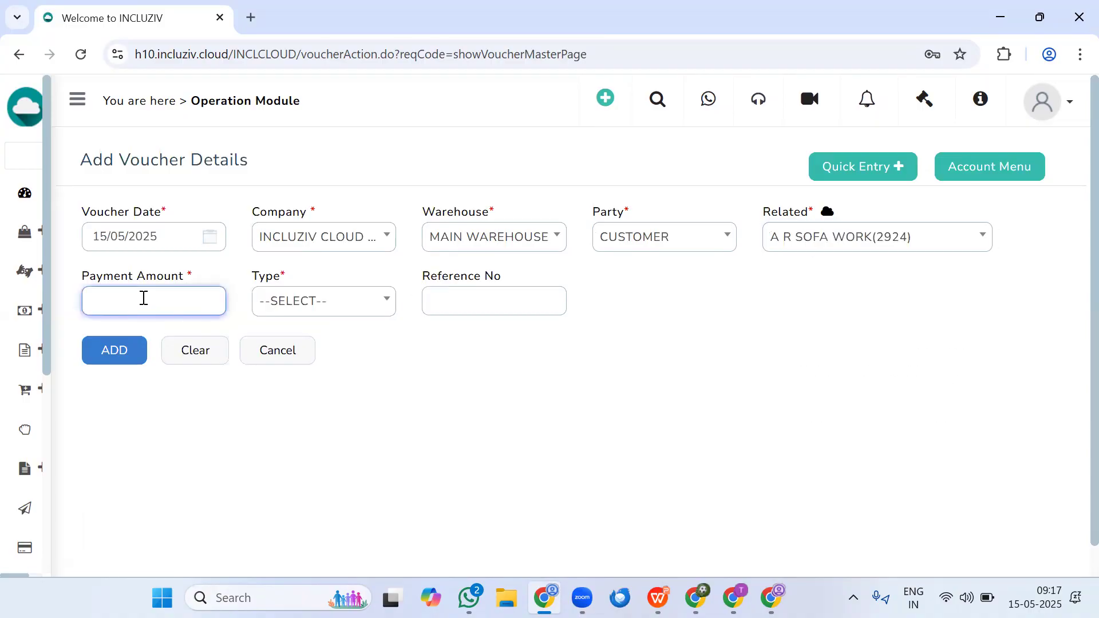
{"action": "type", "text": "2"}
{"action": "left_click", "coordinate": [292, 314]}
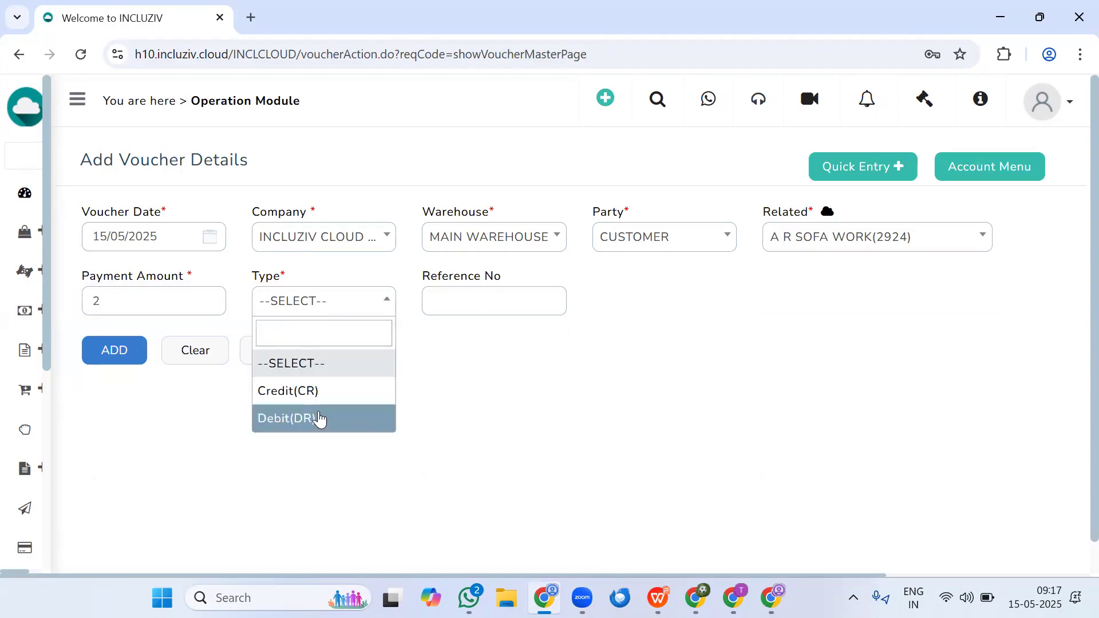
{"action": "left_click", "coordinate": [310, 390]}
{"action": "left_click", "coordinate": [127, 347]}
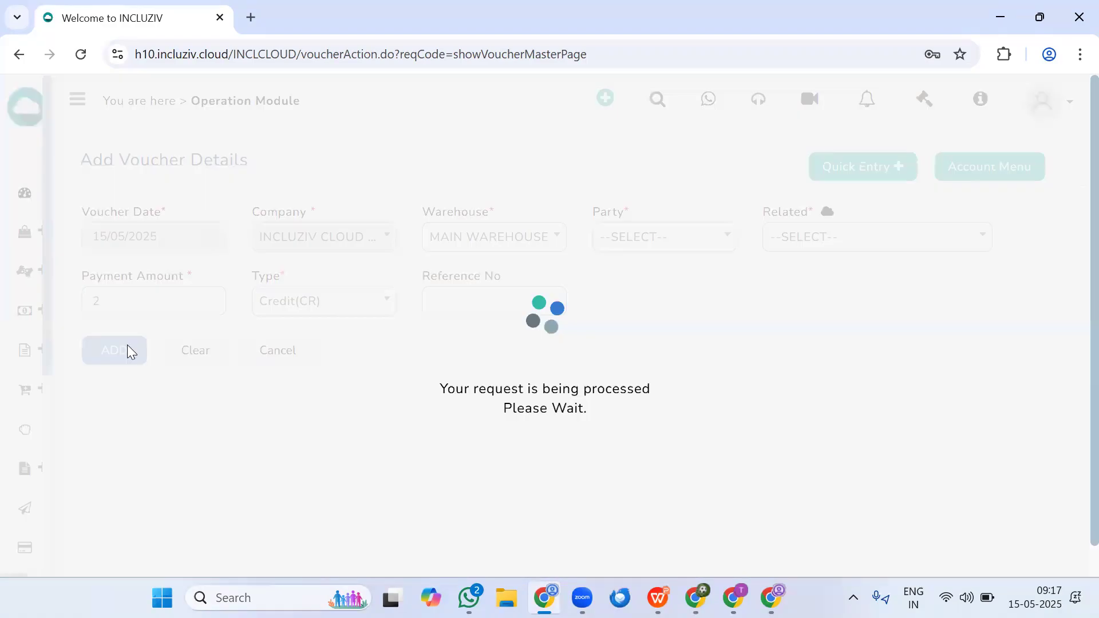
- Set the party of the second voucher entry to OTHER and choose DISCOUNT ON SALES as its related account
{"action": "left_click", "coordinate": [642, 244]}
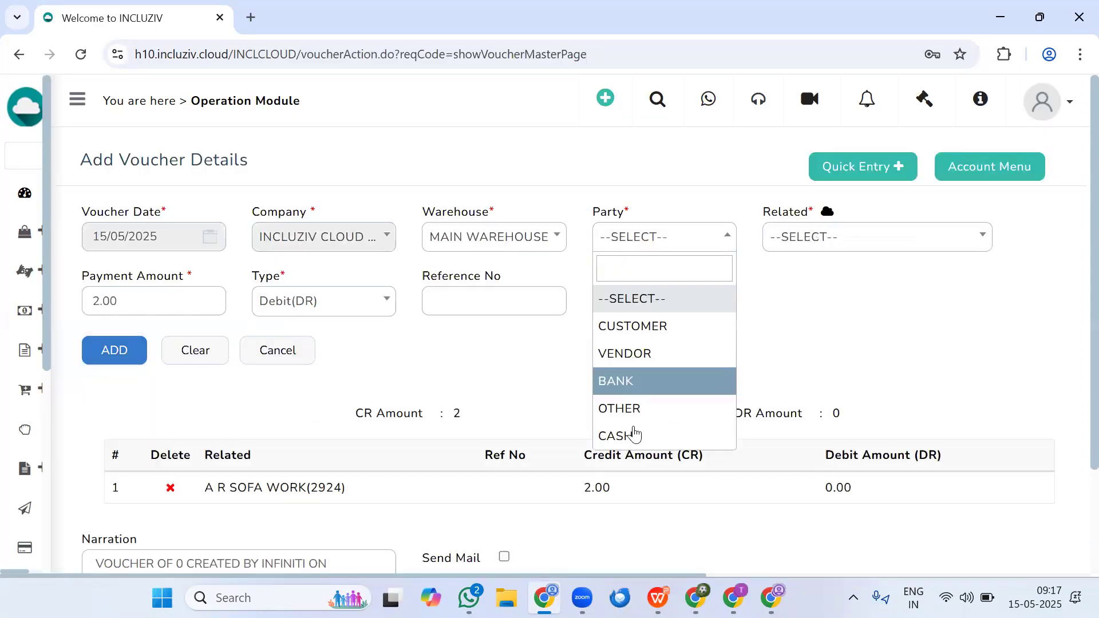
{"action": "left_click", "coordinate": [626, 410]}
{"action": "type", "text": "ca"}
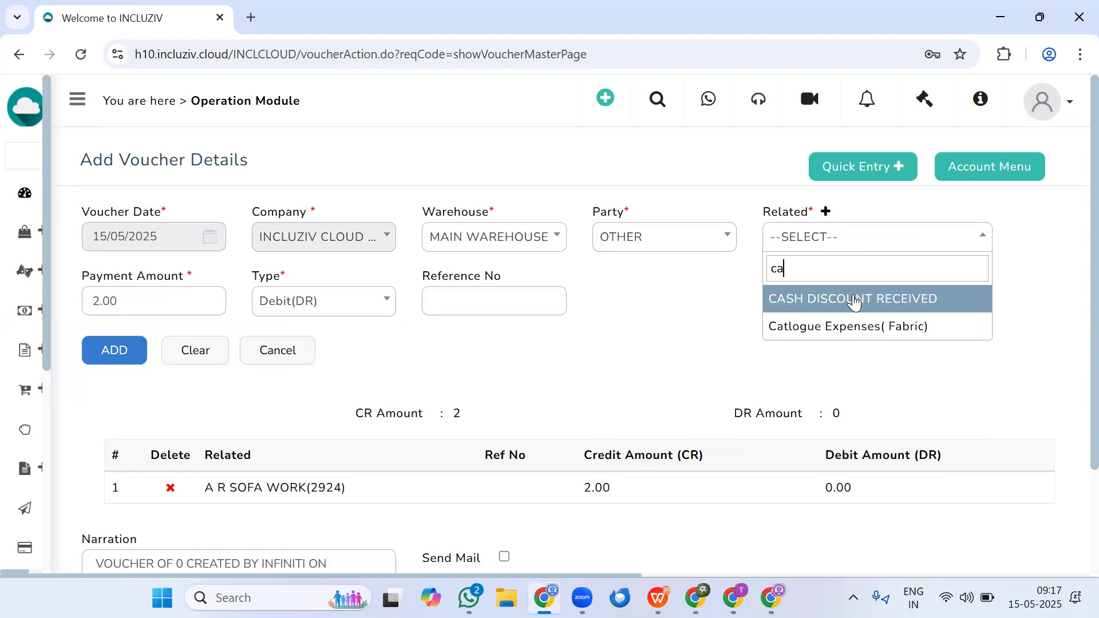
{"action": "key", "text": "BackSpace"}
{"action": "key", "text": "BackSpace"}
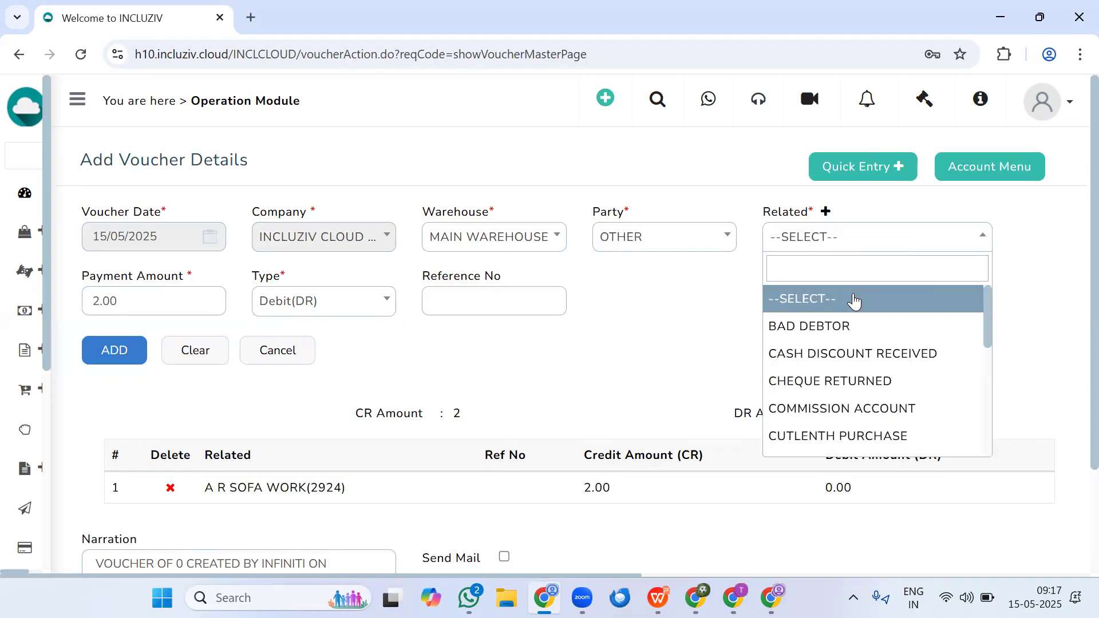
{"action": "type", "text": "di"}
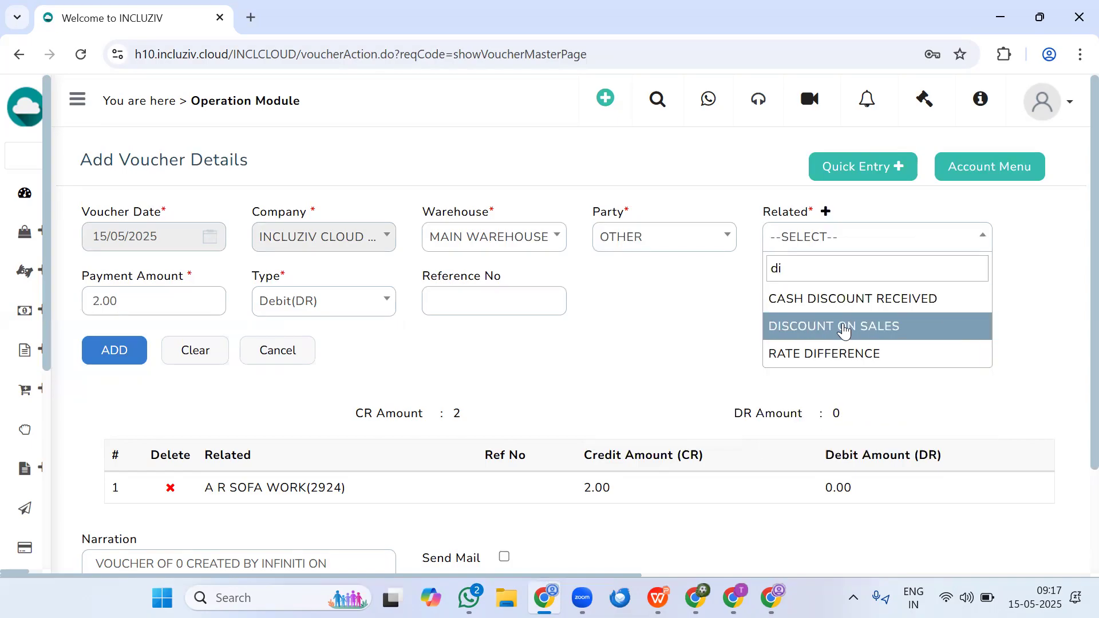
{"action": "left_click", "coordinate": [845, 326]}
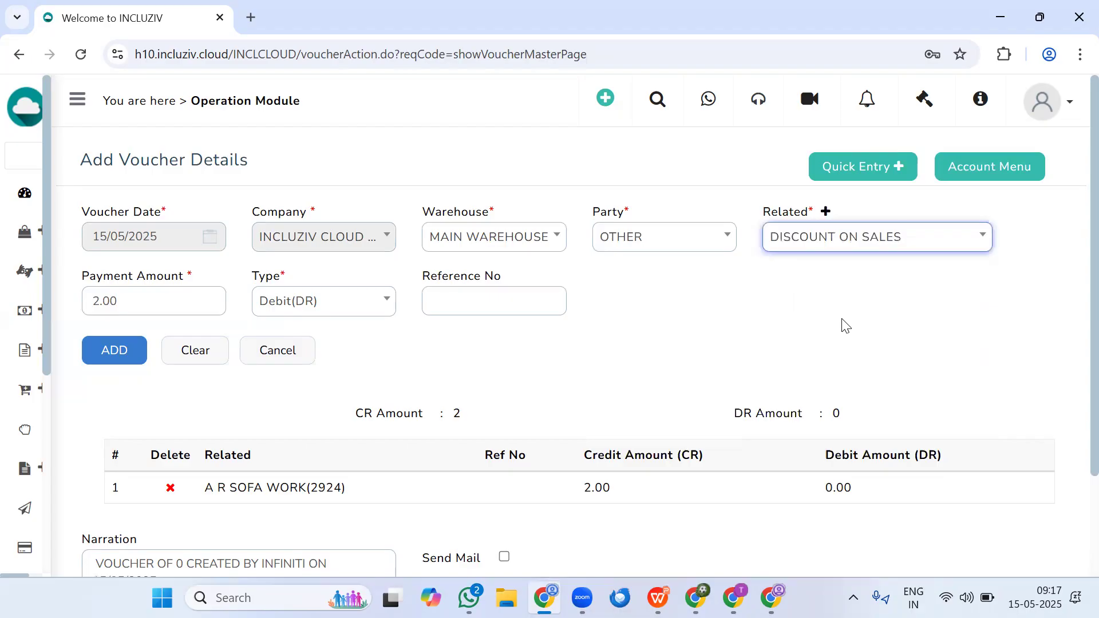
- Open the form for adding a new related account and view the available account groups
{"action": "left_click", "coordinate": [825, 212]}
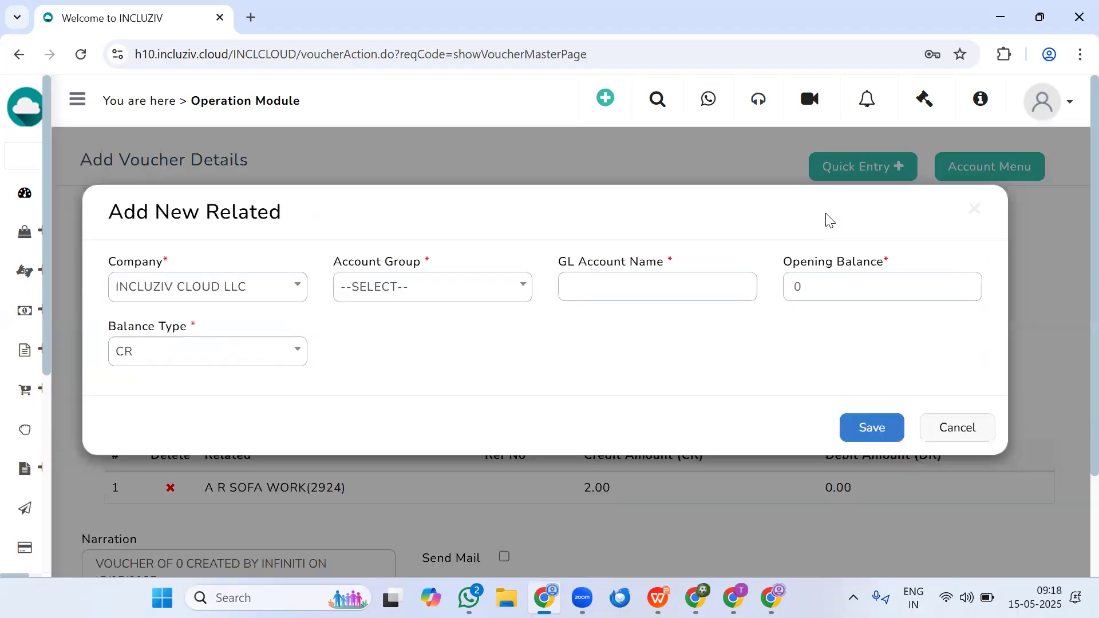
{"action": "left_click", "coordinate": [359, 289]}
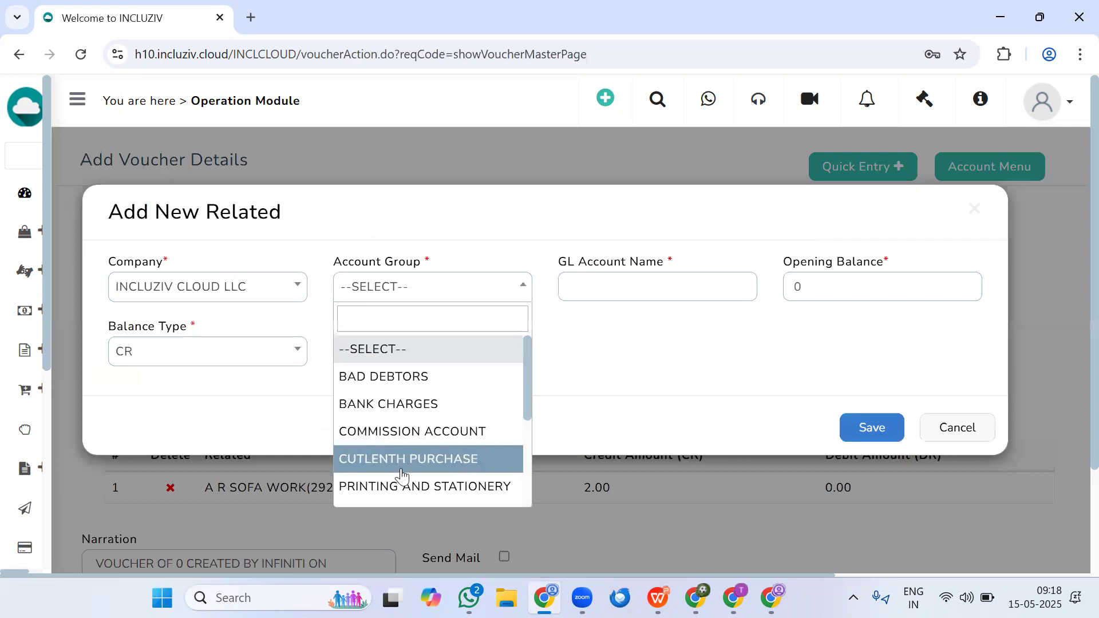
{"action": "left_click", "coordinate": [726, 394]}
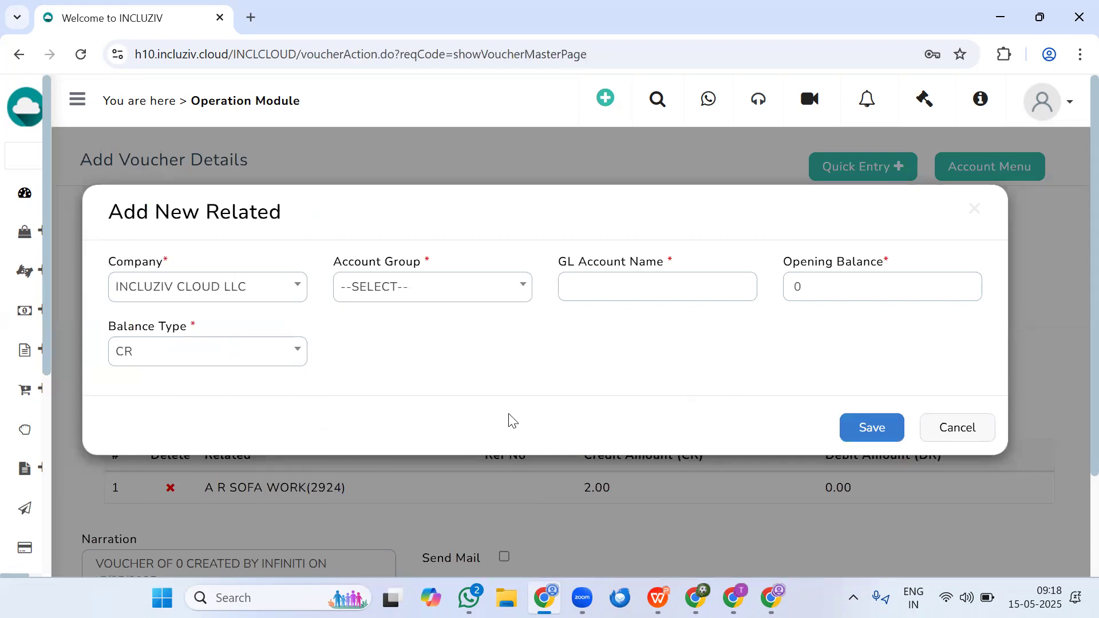
- Review the Account Groups list from Masters in a second browser tab, and return to the voucher, closing the new related account form
{"action": "mouse_move", "coordinate": [7, 471]}
{"action": "scroll", "coordinate": [52, 492], "scroll_direction": "down", "scroll_amount": 5}
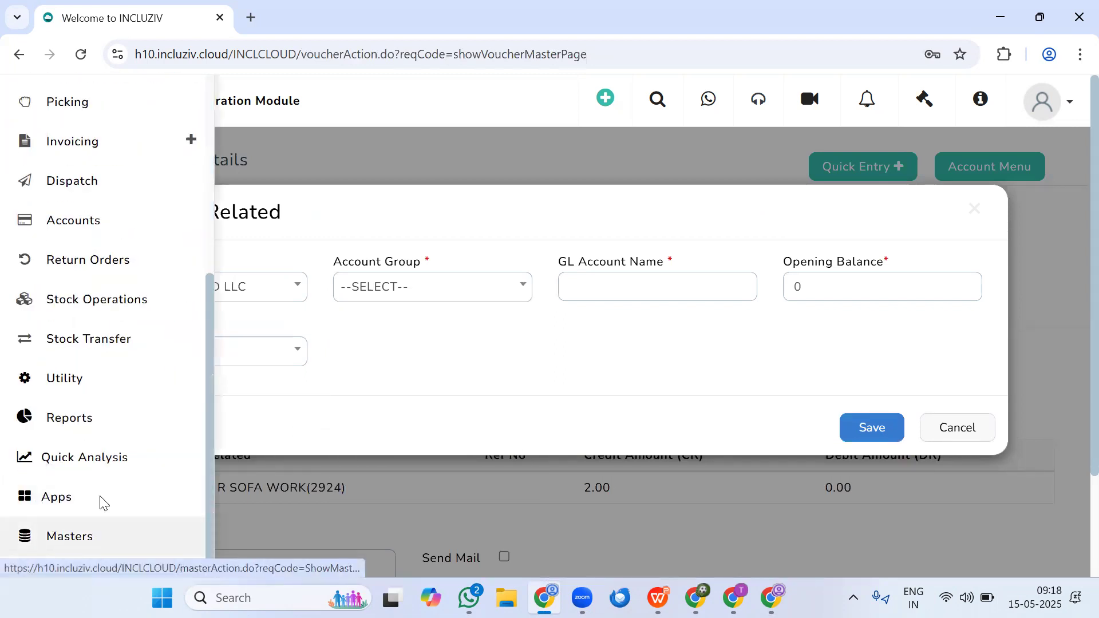
{"action": "right_click", "coordinate": [68, 541]}
{"action": "left_click", "coordinate": [191, 341]}
{"action": "left_click", "coordinate": [336, 7]}
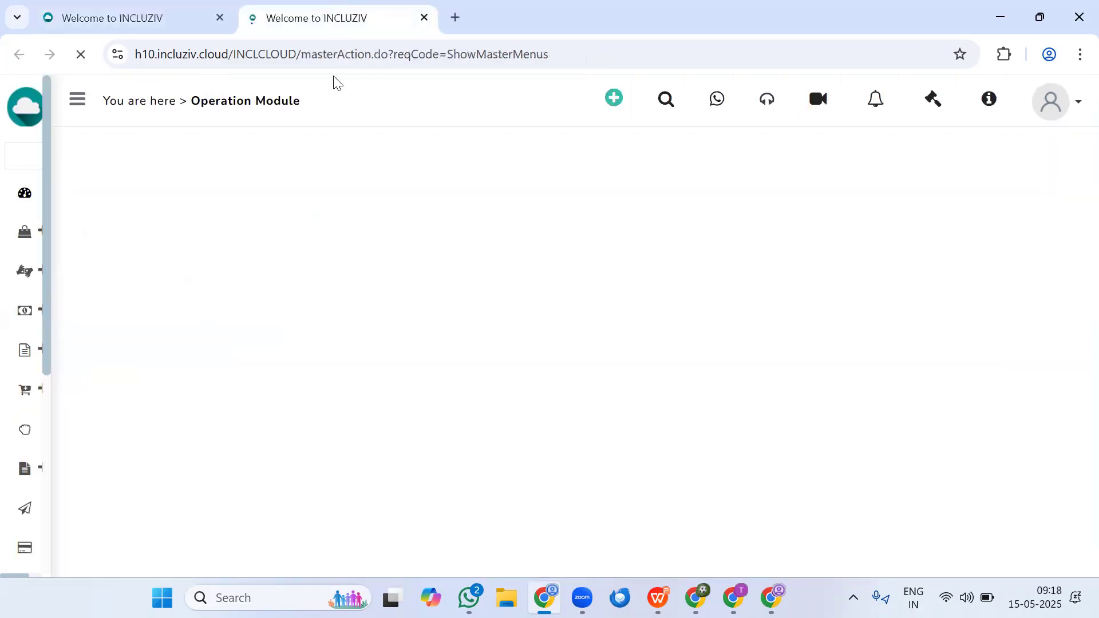
{"action": "scroll", "coordinate": [410, 380], "scroll_direction": "down", "scroll_amount": 4}
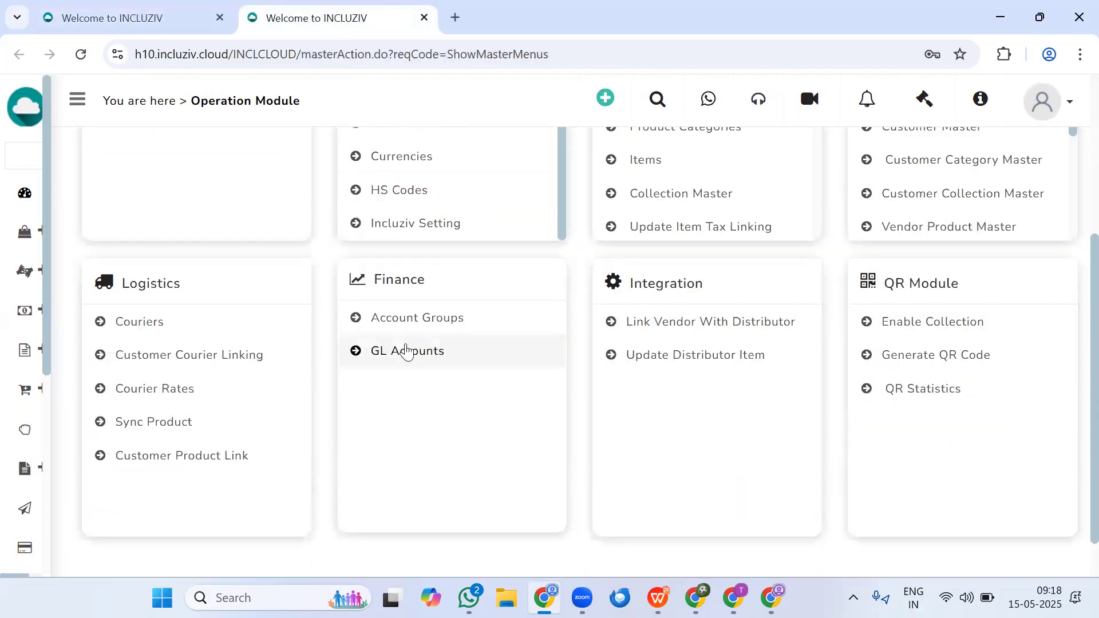
{"action": "left_click", "coordinate": [404, 321]}
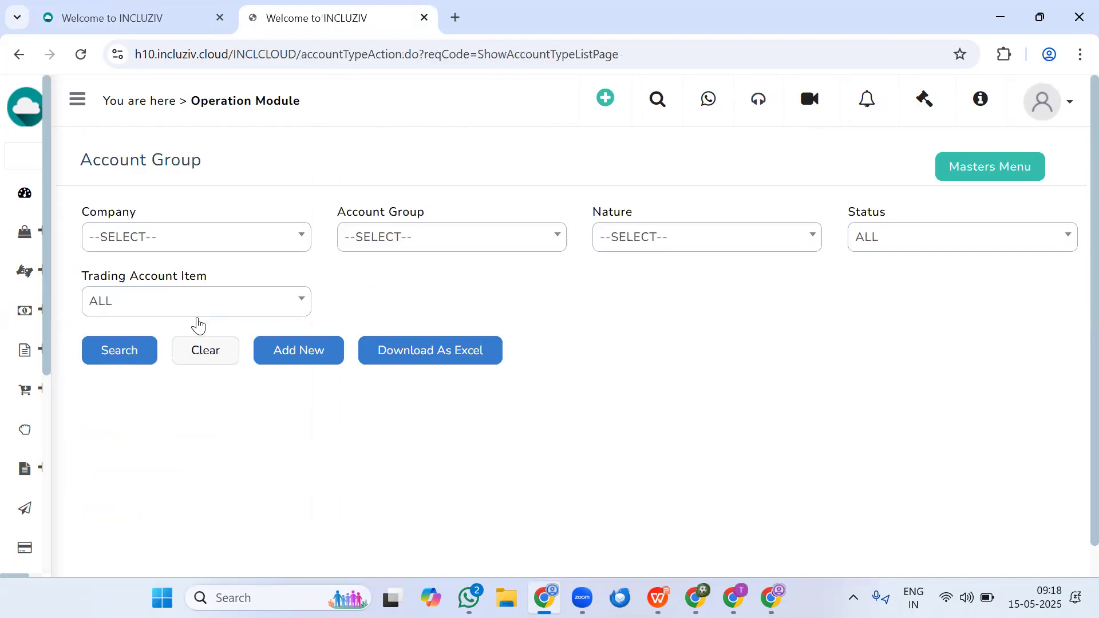
{"action": "left_click", "coordinate": [129, 350]}
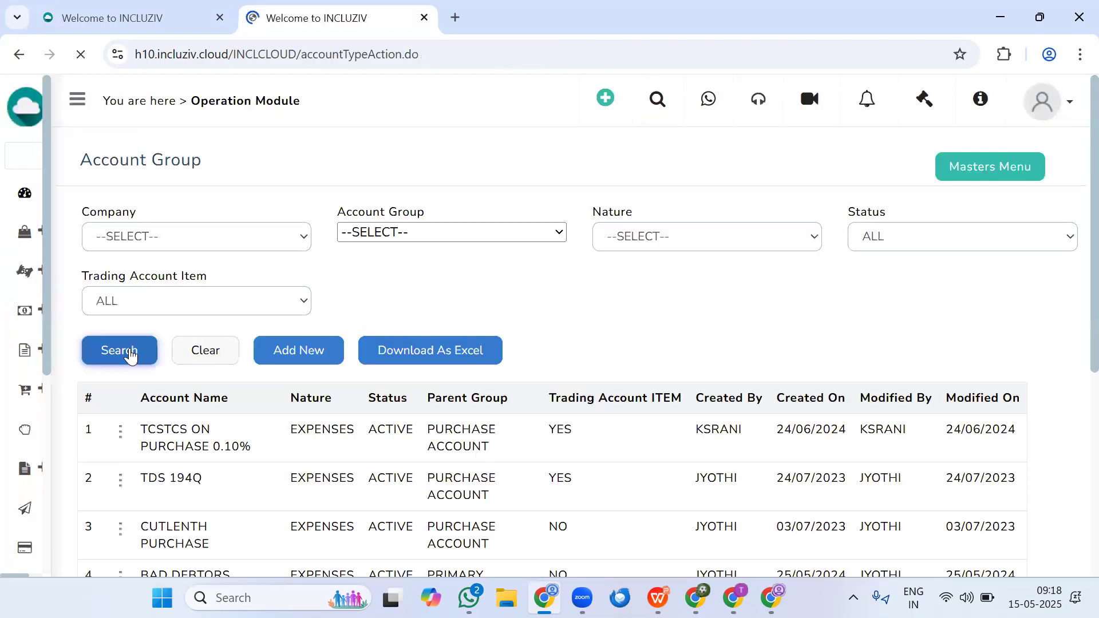
{"action": "scroll", "coordinate": [201, 418], "scroll_direction": "down", "scroll_amount": 3}
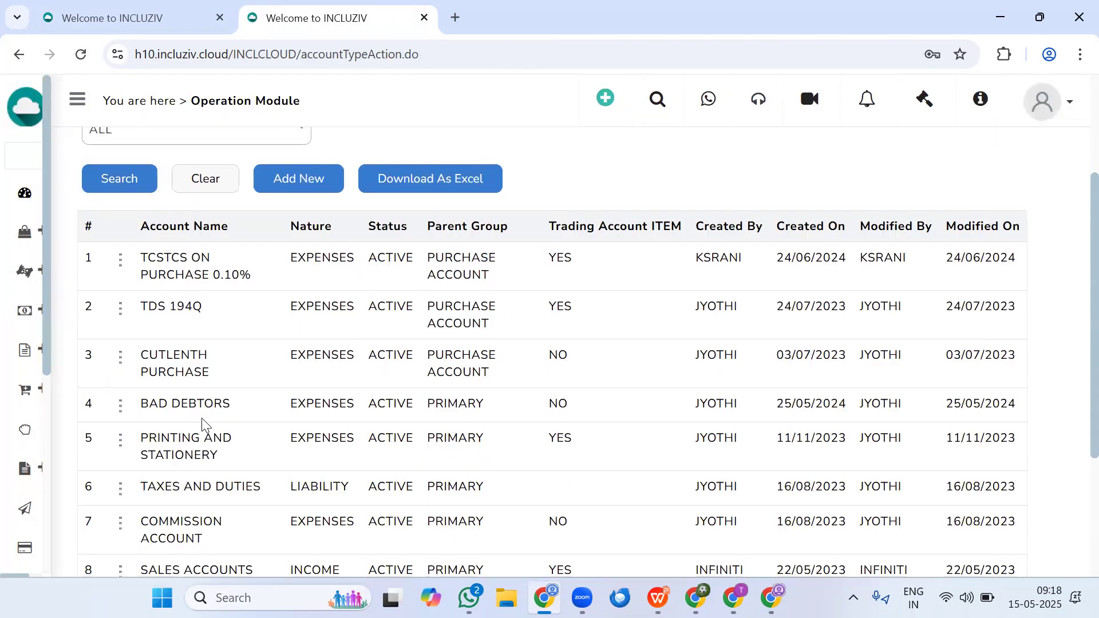
{"action": "left_click", "coordinate": [120, 13]}
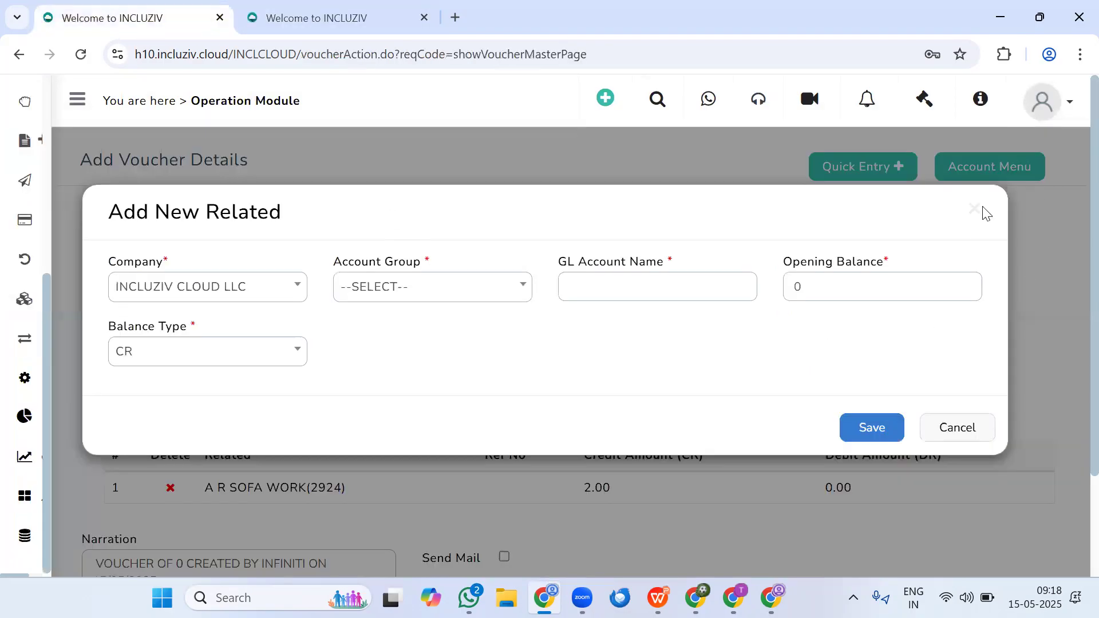
{"action": "left_click", "coordinate": [973, 221]}
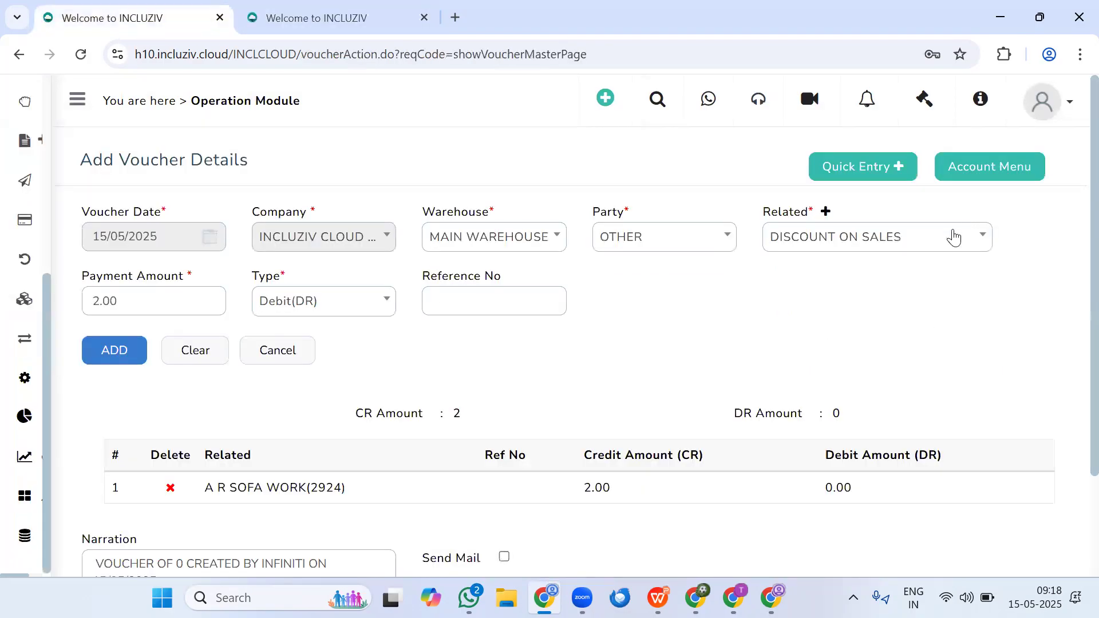
- Add the 2.00 debit entry for DISCOUNT ON SALES and save the voucher
{"action": "left_click", "coordinate": [114, 351]}
{"action": "scroll", "coordinate": [378, 453], "scroll_direction": "down", "scroll_amount": 3}
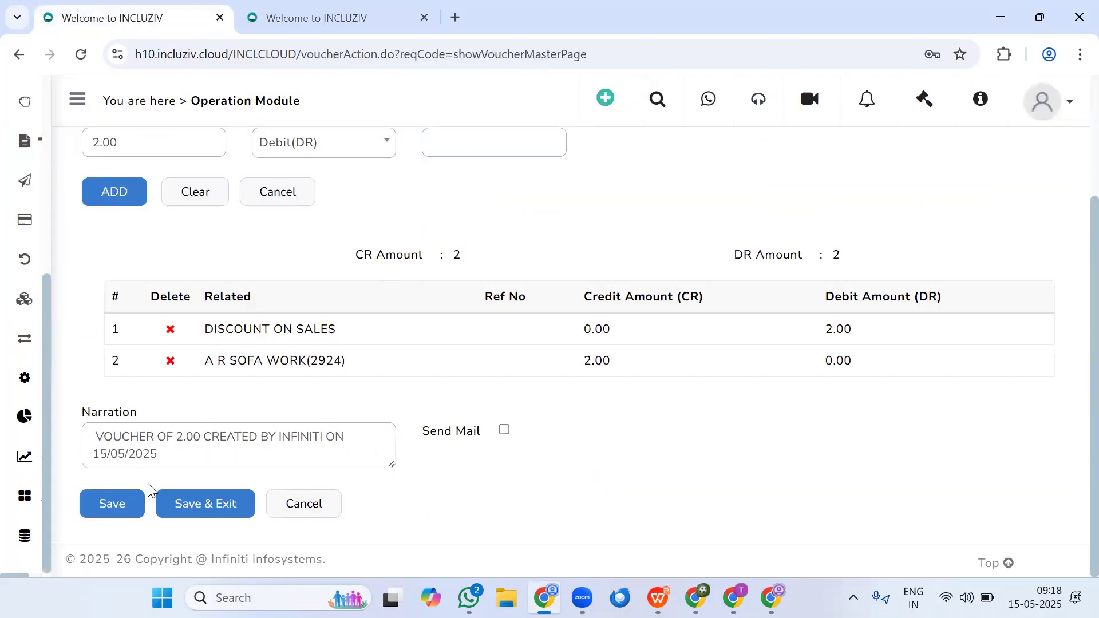
{"action": "left_click", "coordinate": [105, 506]}
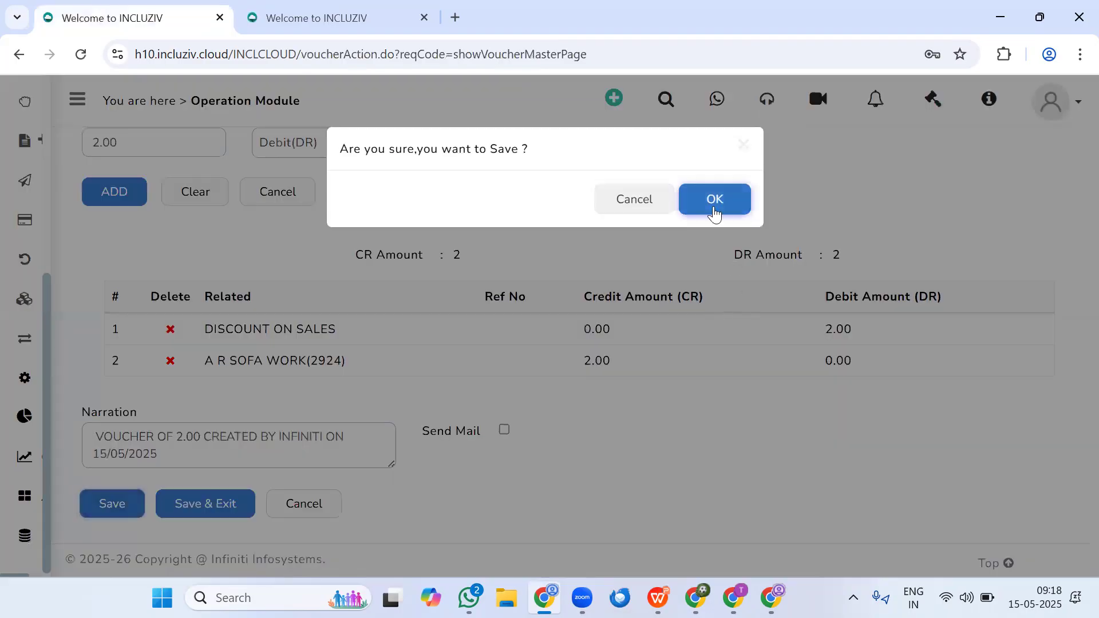
{"action": "left_click", "coordinate": [713, 203]}
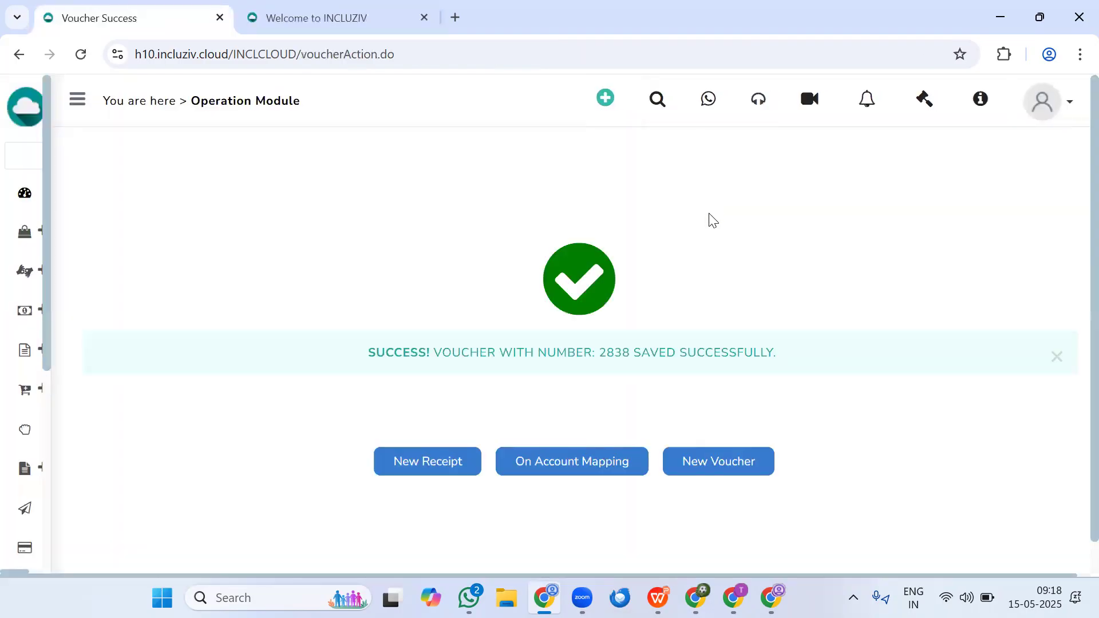
- Open On Account Mapping and search for entries of INCLUZIV CLOUD LLC and customer A R SOFA WORK
{"action": "left_click", "coordinate": [590, 461]}
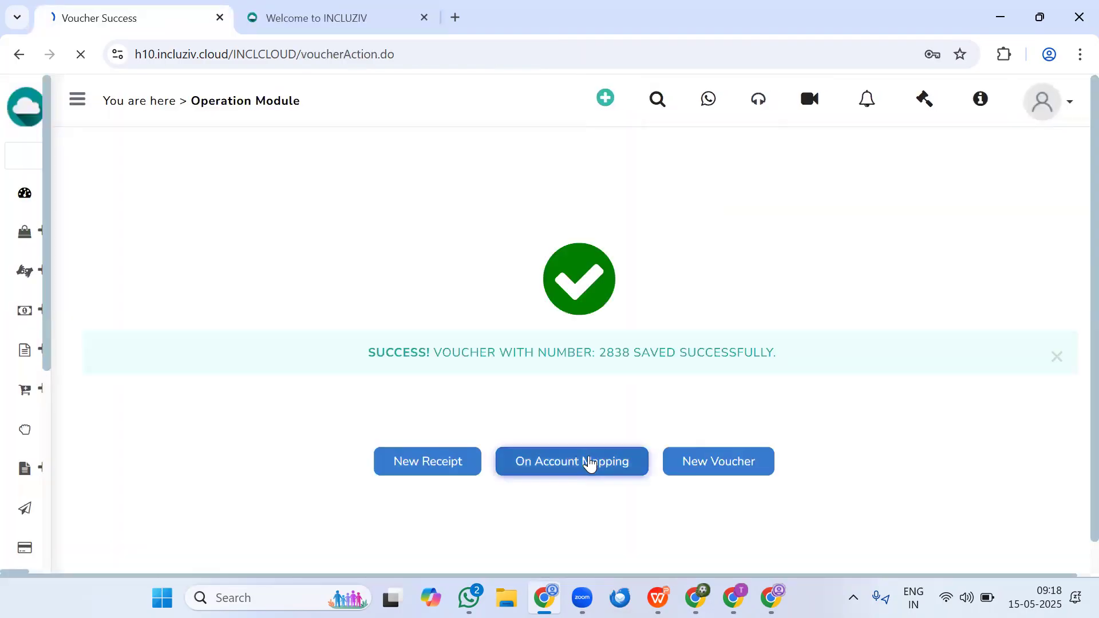
{"action": "left_click", "coordinate": [543, 247]}
{"action": "left_click", "coordinate": [503, 332]}
{"action": "left_click", "coordinate": [672, 253]}
{"action": "type", "text": "a r s"}
{"action": "key", "text": "Return"}
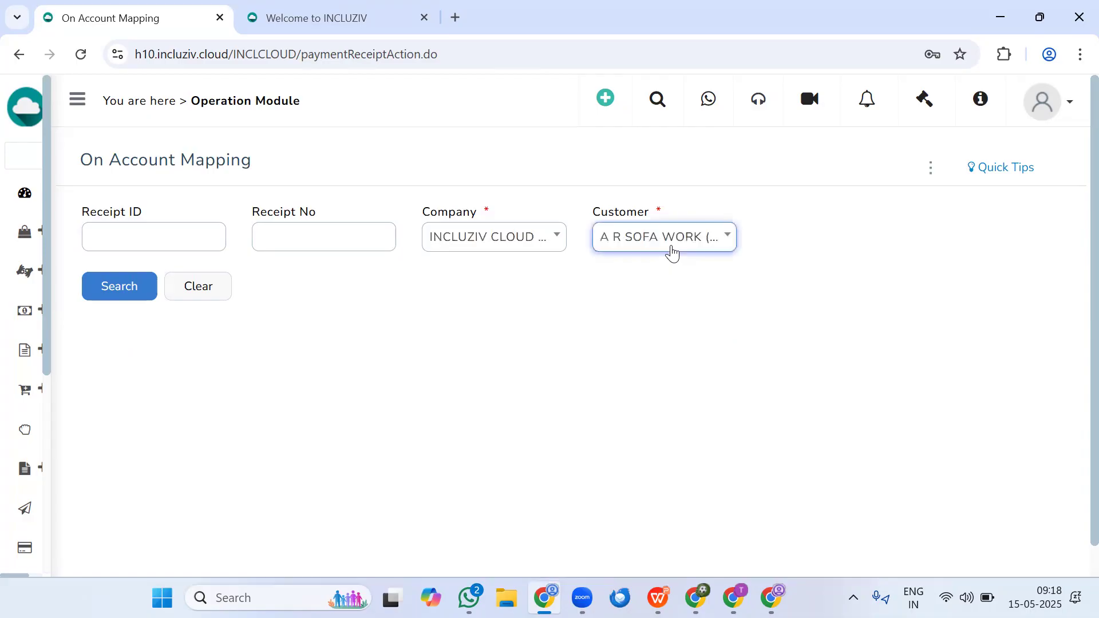
{"action": "left_click", "coordinate": [136, 287]}
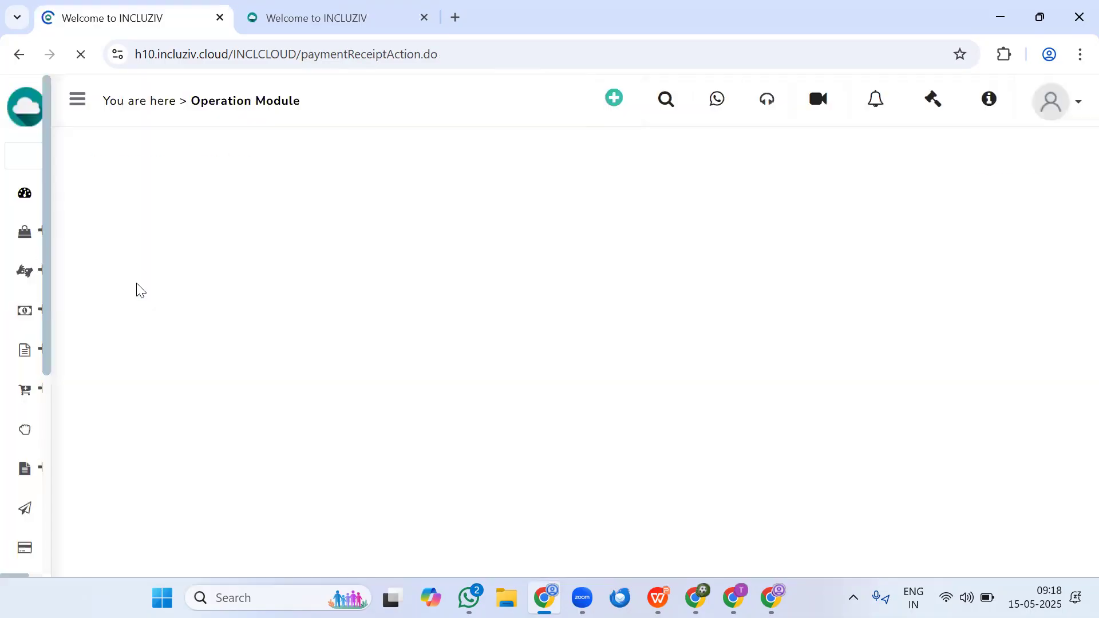
- Check the voucher's receipt and available amounts, select that entry, and proceed to its invoice mapping
{"action": "left_click_drag", "start_coordinate": [420, 375], "coordinate": [602, 372]}
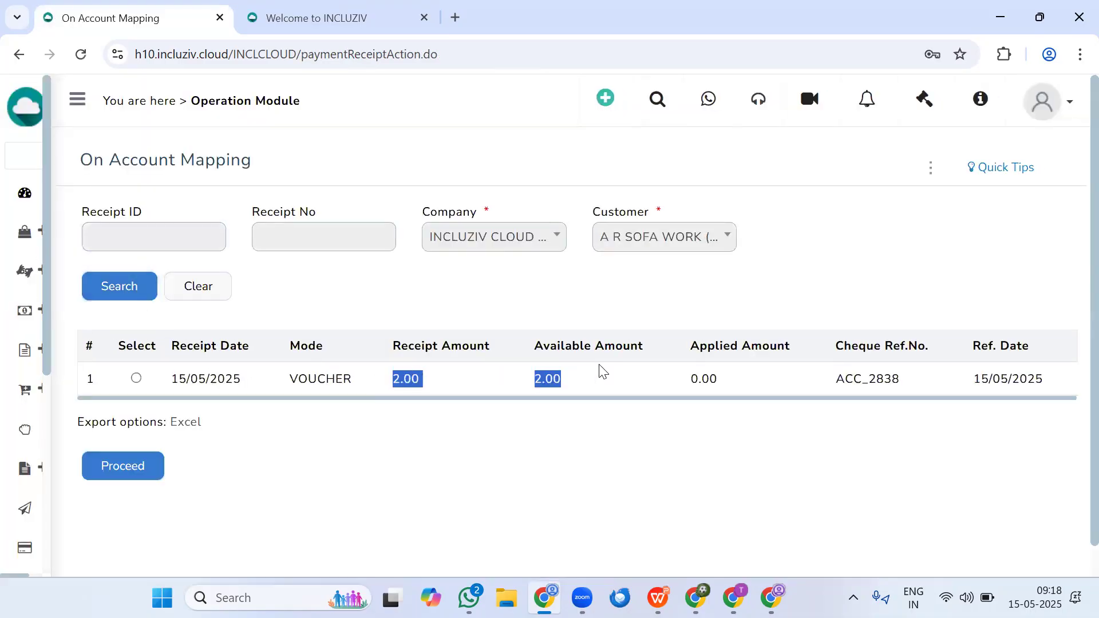
{"action": "left_click", "coordinate": [136, 378]}
{"action": "left_click", "coordinate": [136, 465]}
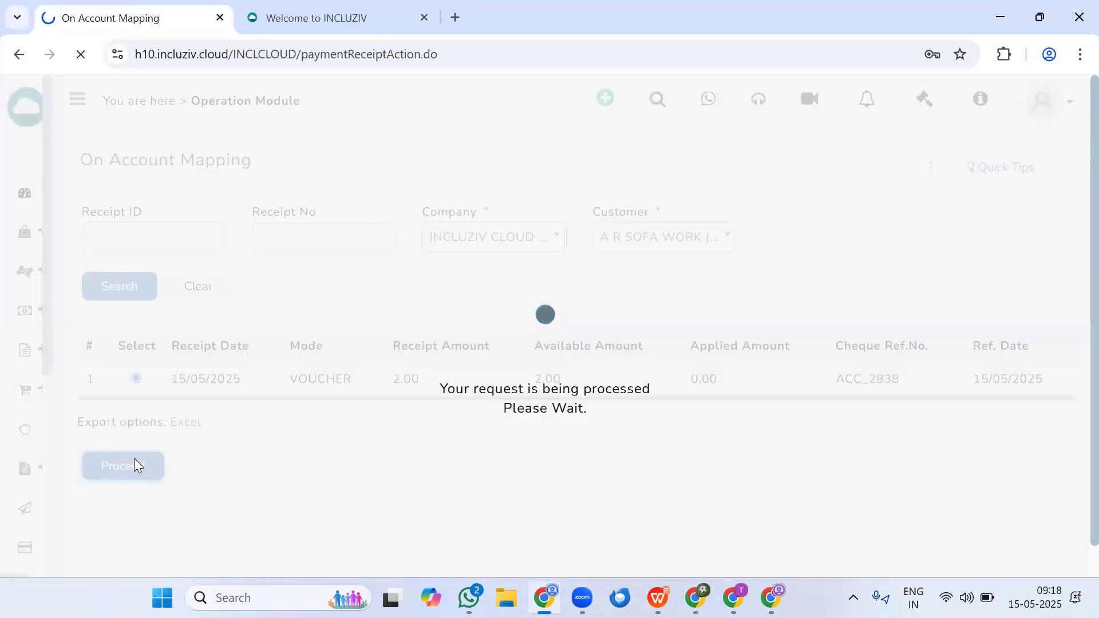
- Apply the voucher's 2.00 to the outstanding FABRICS invoice dated 08/04/2023 and save the on-account mapping
{"action": "scroll", "coordinate": [684, 476], "scroll_direction": "down", "scroll_amount": 3}
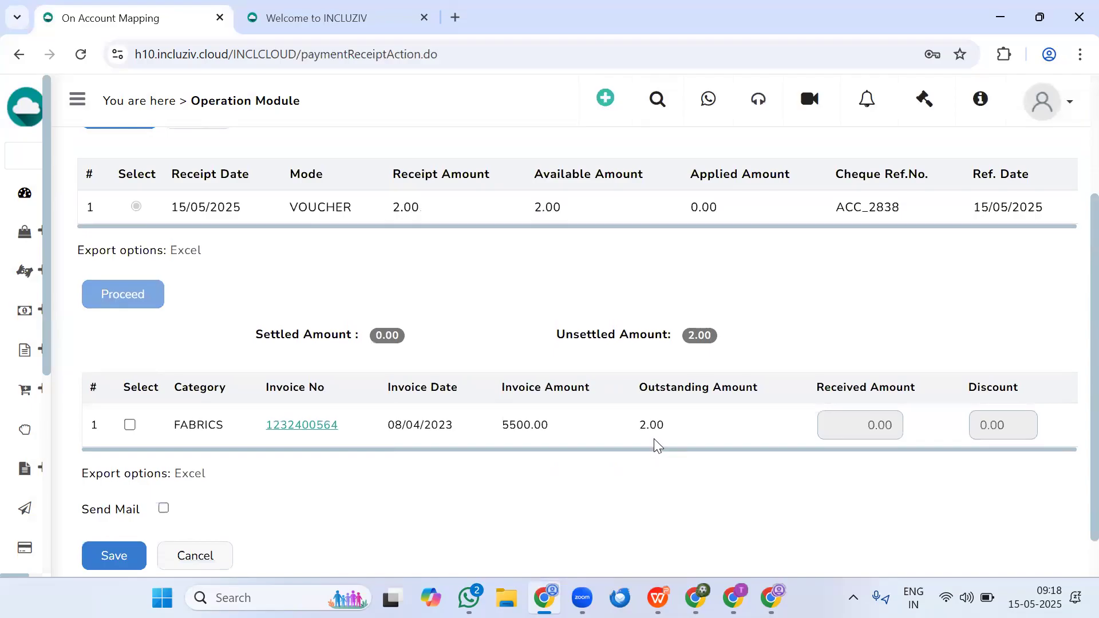
{"action": "left_click", "coordinate": [129, 424]}
{"action": "left_click", "coordinate": [112, 554]}
{"action": "left_click", "coordinate": [722, 206]}
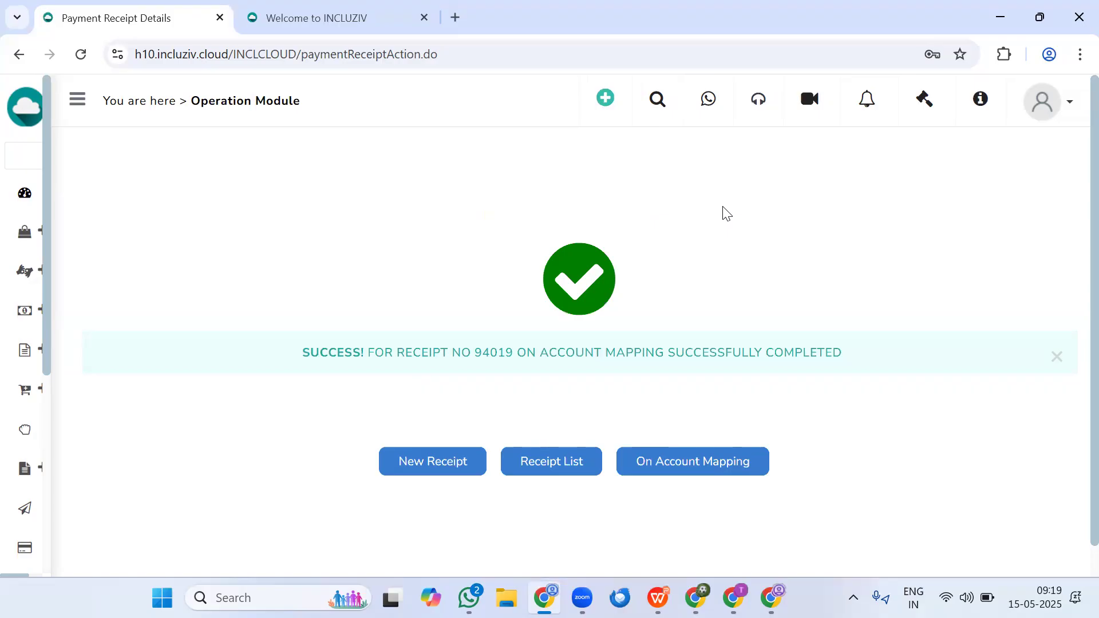
- Start a new receipt with MAIN WAREHOUSE as the warehouse and 1 IN 7 INTERIO as the customer
{"action": "mouse_move", "coordinate": [164, 311]}
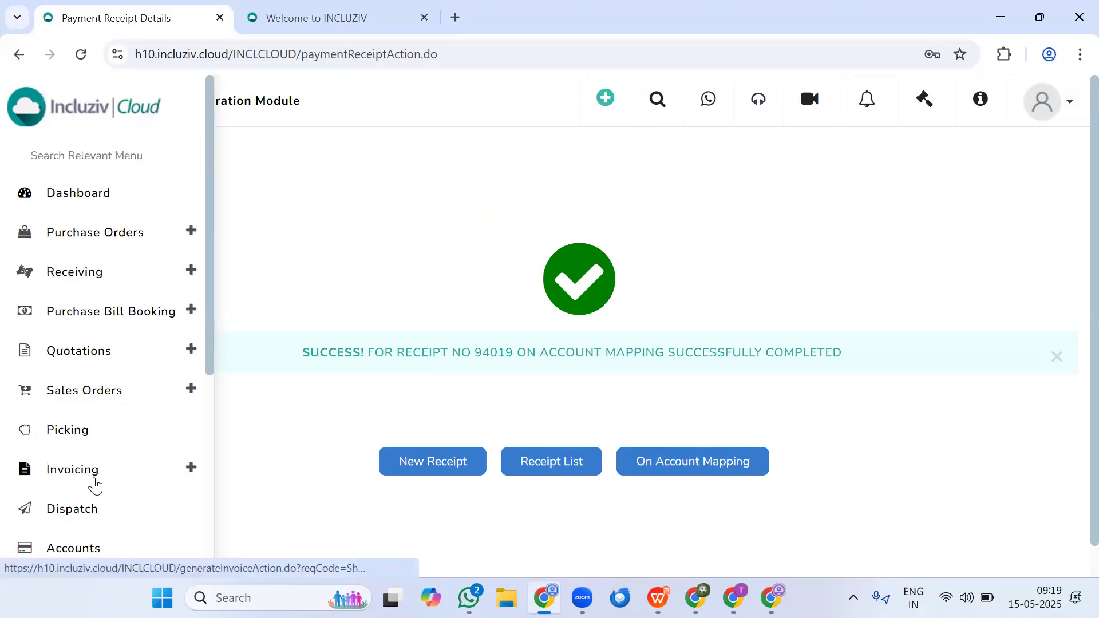
{"action": "left_click", "coordinate": [407, 468]}
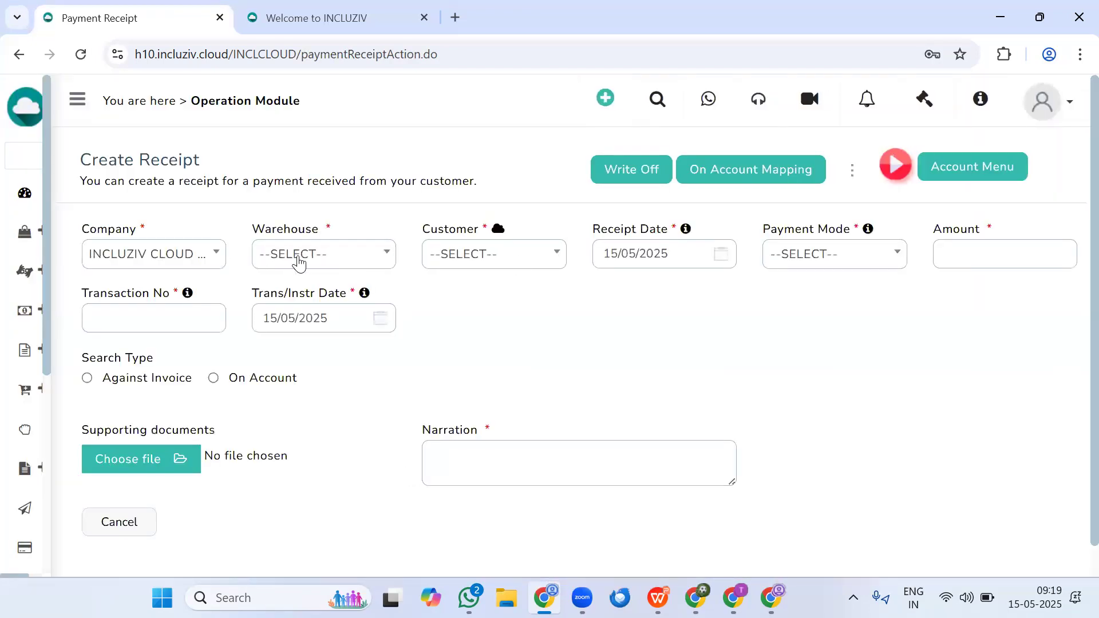
{"action": "left_click", "coordinate": [309, 260]}
{"action": "left_click", "coordinate": [319, 345]}
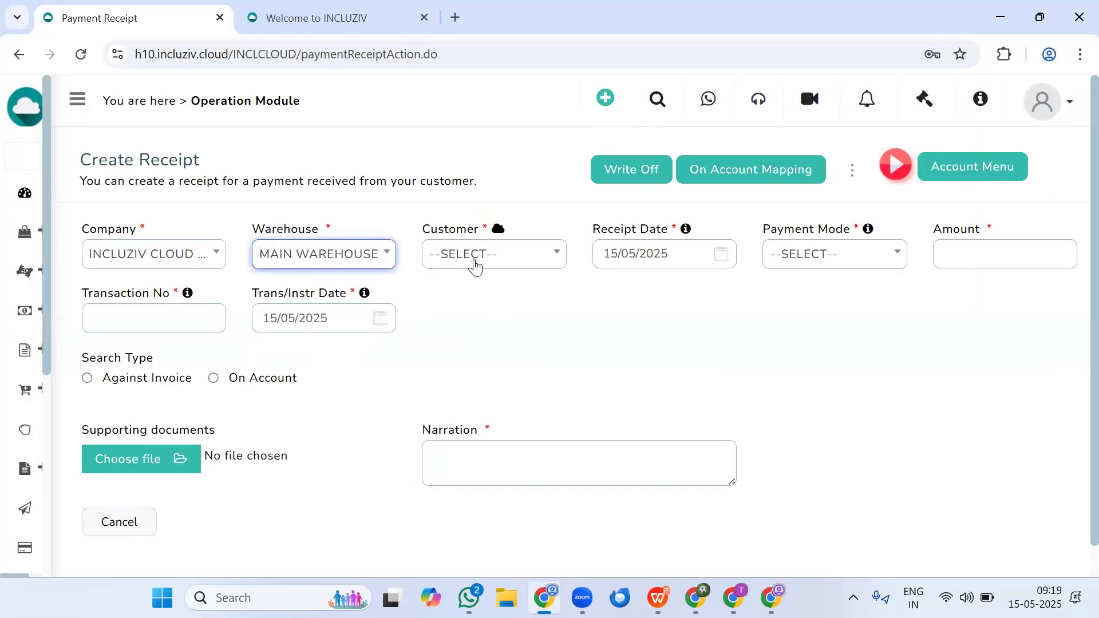
{"action": "left_click", "coordinate": [475, 265]}
{"action": "left_click", "coordinate": [527, 351]}
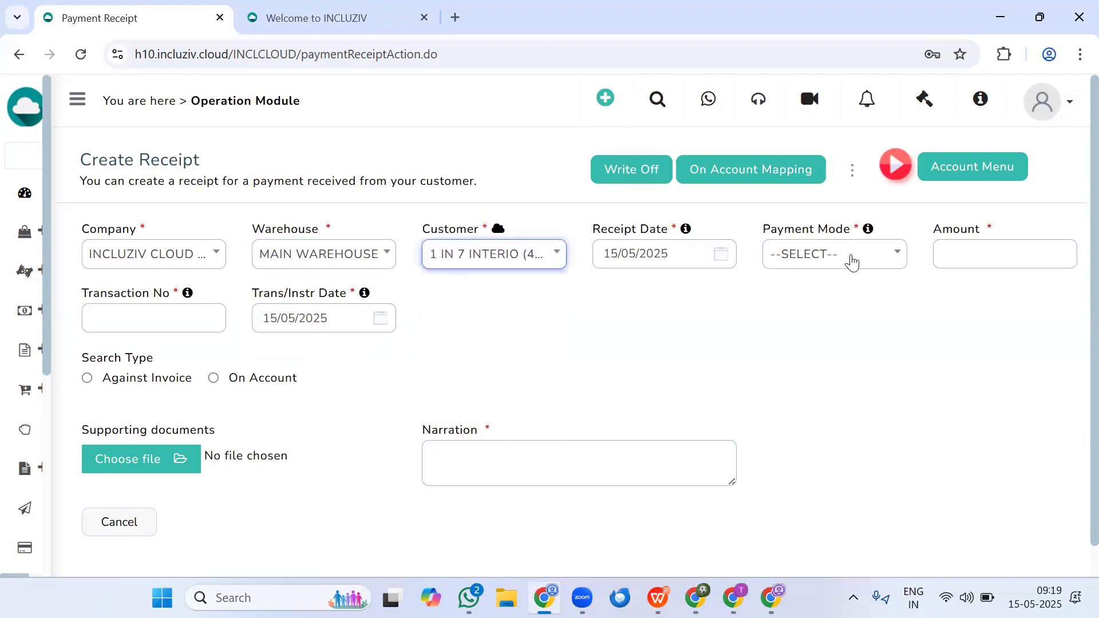
- Set the receipt's payment mode to CASH, its amount to 1000 and its transaction number to CASH
{"action": "left_click", "coordinate": [851, 262]}
{"action": "left_click", "coordinate": [820, 347]}
{"action": "left_click", "coordinate": [978, 265]}
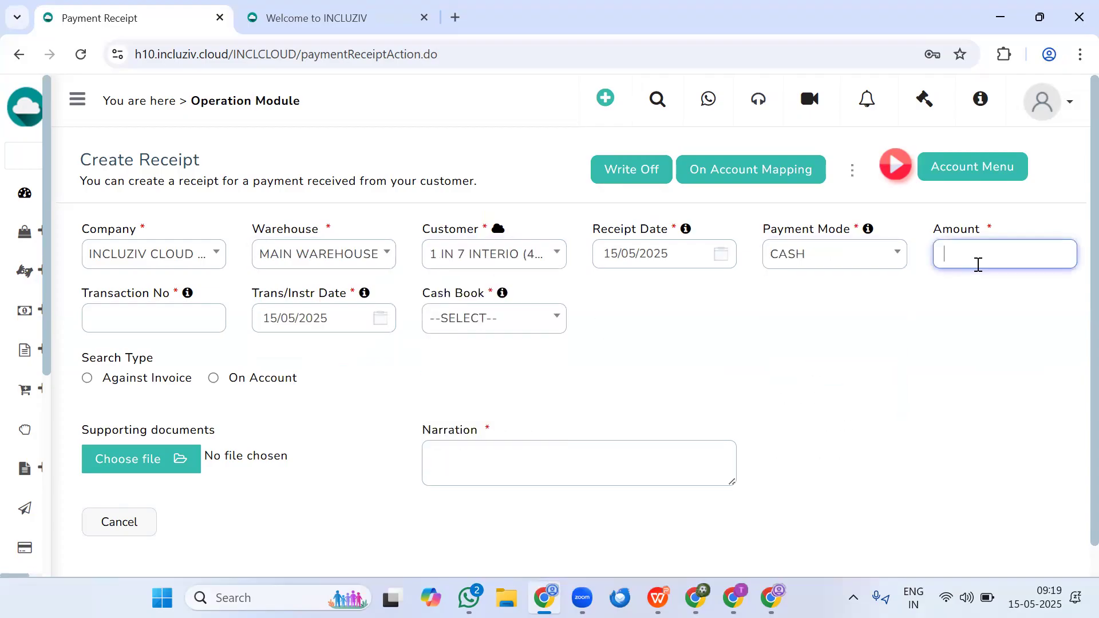
{"action": "left_click", "coordinate": [138, 311]}
{"action": "type", "text": "CASH"}
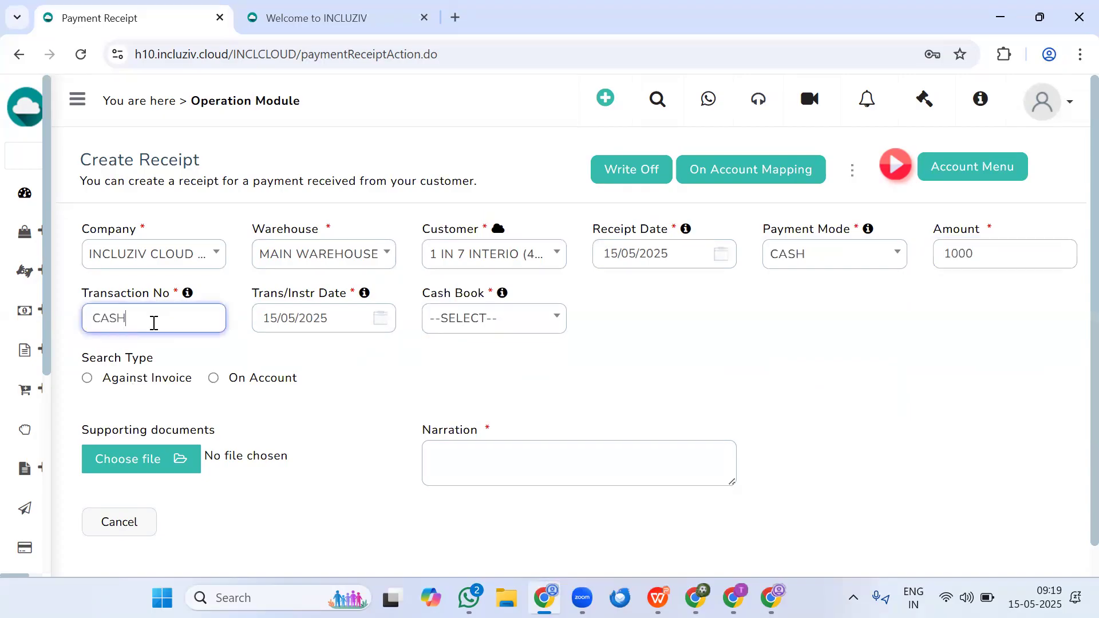
- Settle the receipt against the 3150.00 invoice dated 05/05/2025, allocating the 1000 received and entering a discount of 2050
{"action": "left_click", "coordinate": [88, 378]}
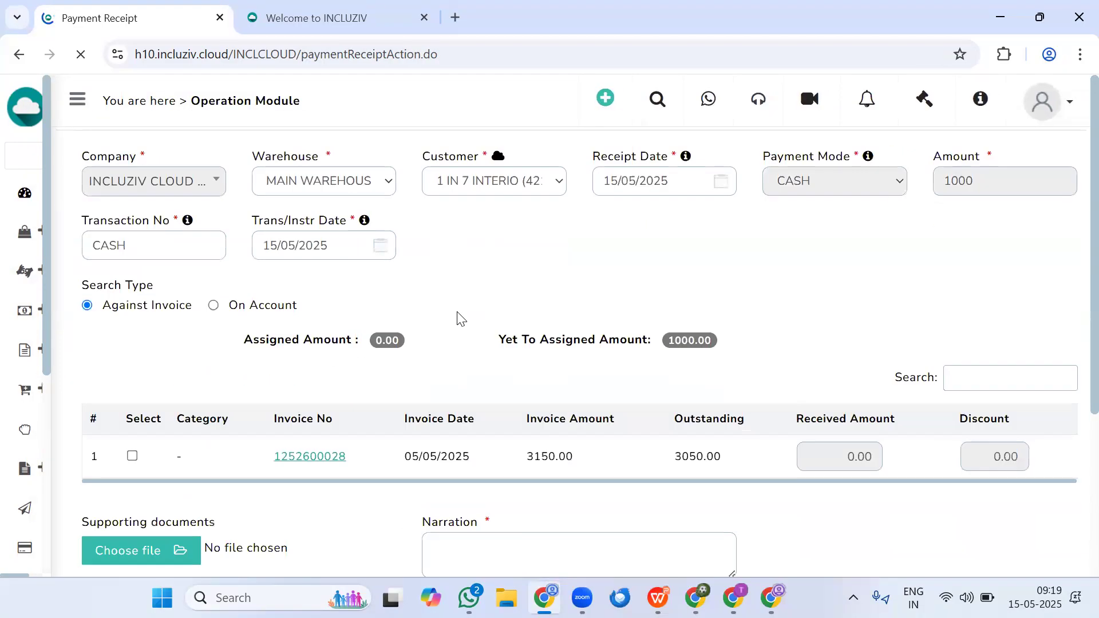
{"action": "scroll", "coordinate": [672, 388], "scroll_direction": "down", "scroll_amount": 2}
{"action": "left_click_drag", "start_coordinate": [681, 357], "coordinate": [738, 363]}
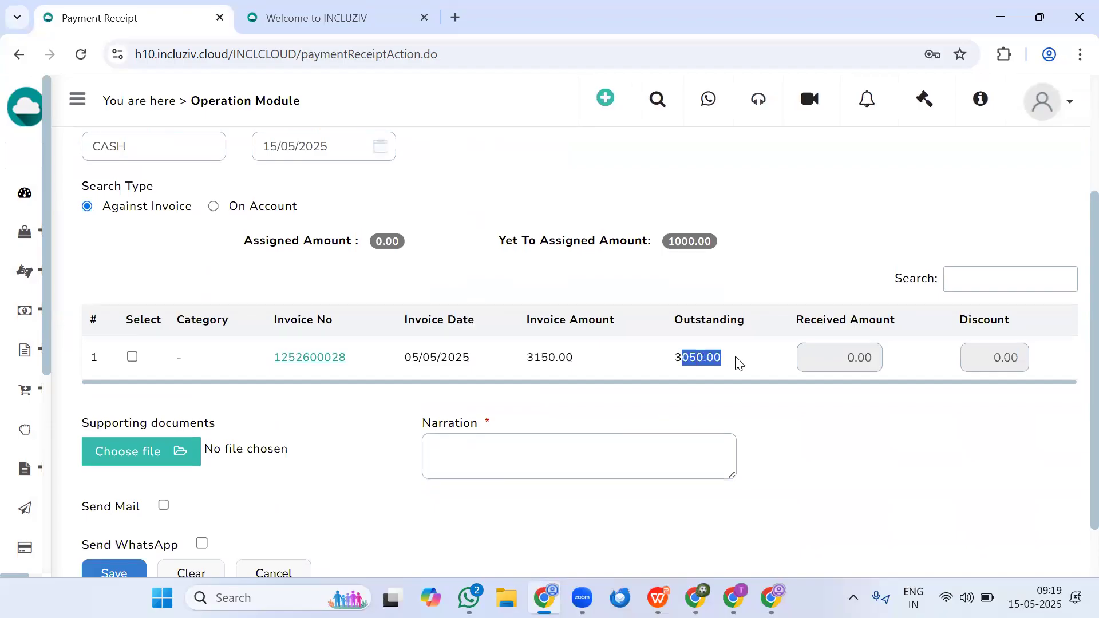
{"action": "left_click", "coordinate": [705, 357]}
{"action": "left_click", "coordinate": [132, 358]}
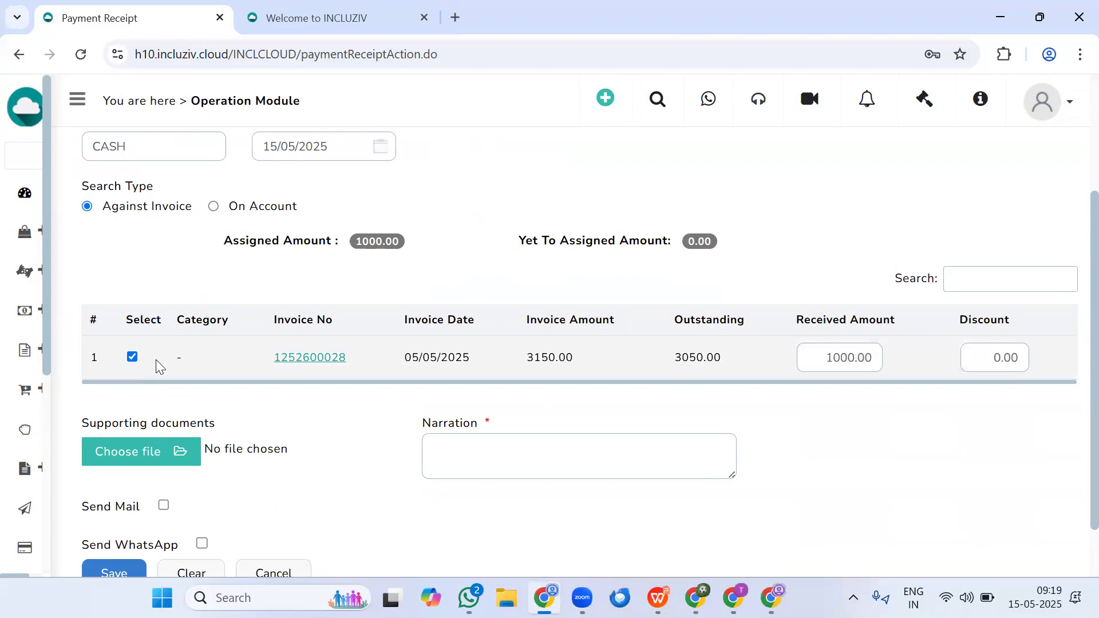
{"action": "left_click", "coordinate": [996, 364]}
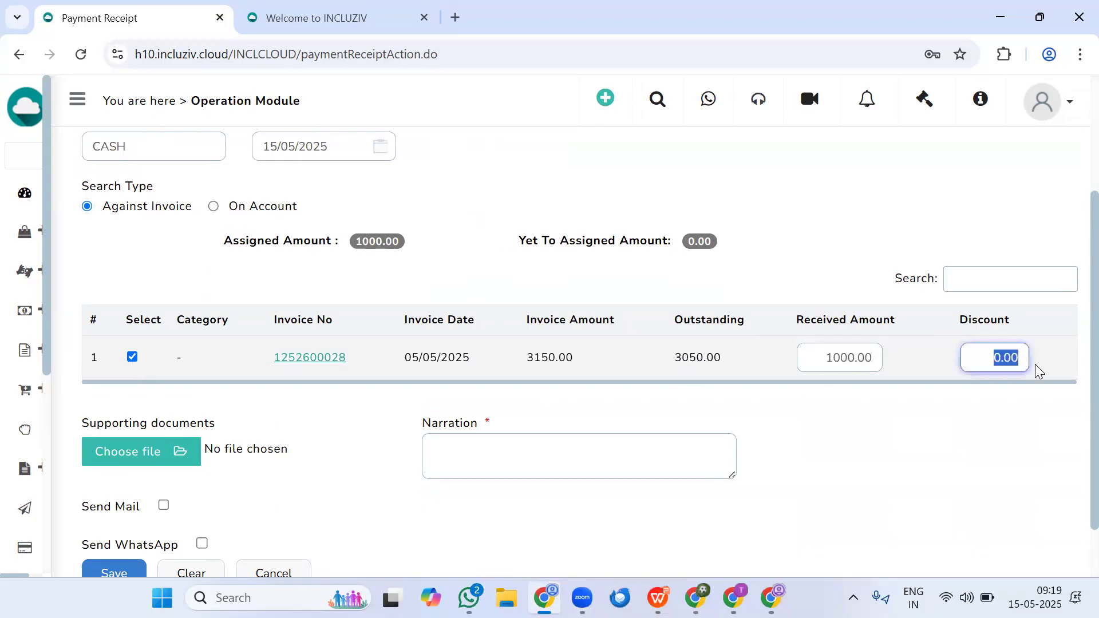
{"action": "type", "text": "2050"}
{"action": "left_click", "coordinate": [961, 445]}
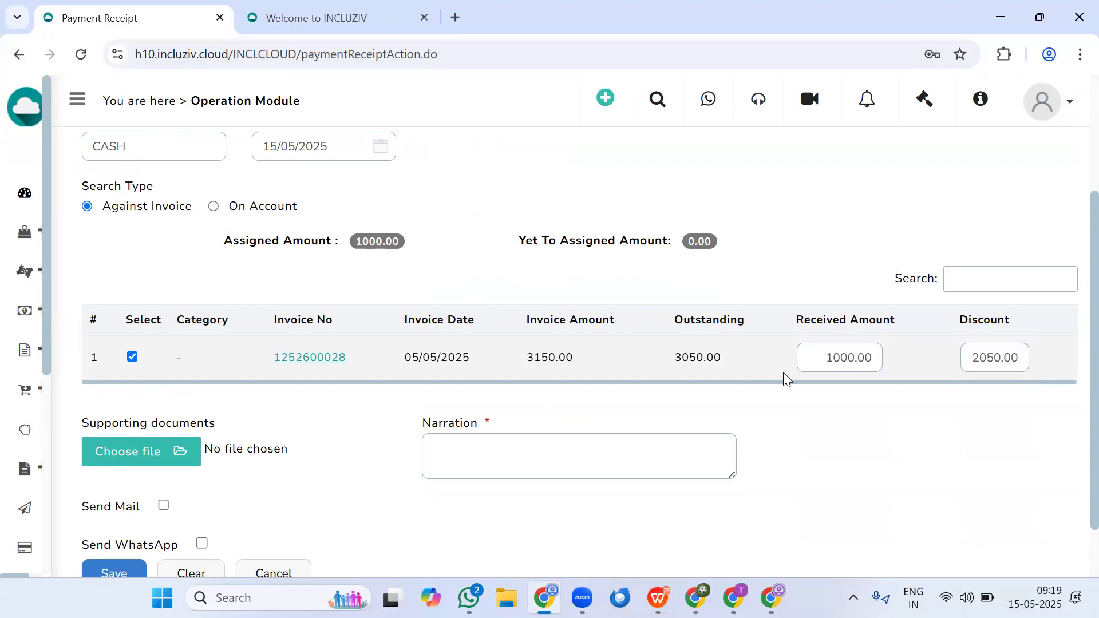
- Enter the narration "test", save the cash receipt and confirm generating it
{"action": "scroll", "coordinate": [197, 498], "scroll_direction": "down", "scroll_amount": 2}
{"action": "left_click", "coordinate": [528, 387]}
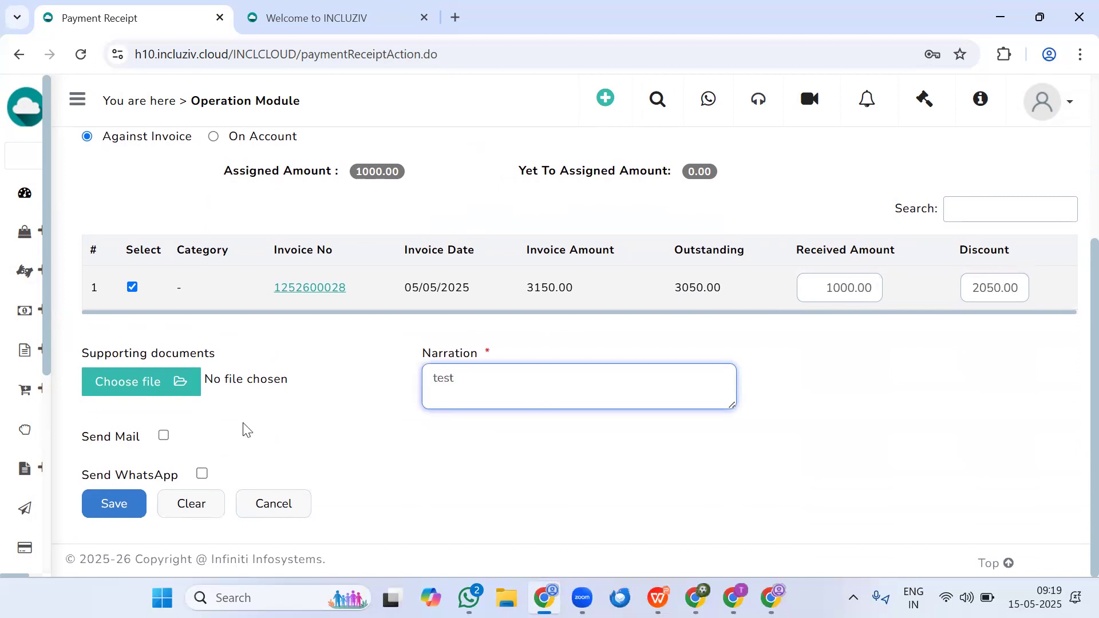
{"action": "left_click", "coordinate": [114, 505]}
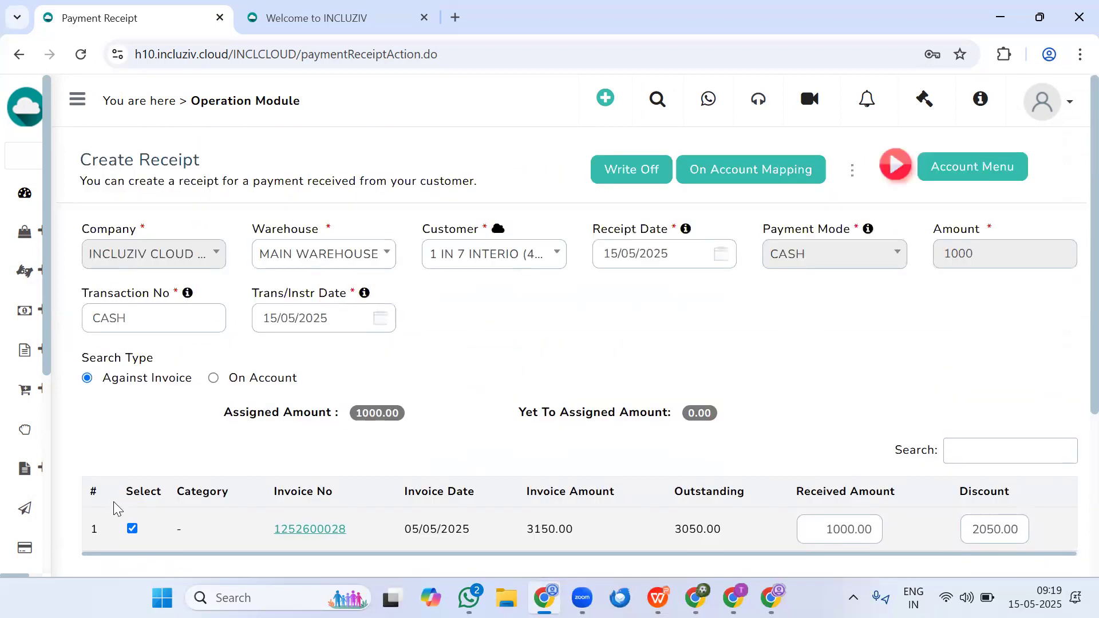
{"action": "scroll", "coordinate": [114, 515], "scroll_direction": "down", "scroll_amount": 4}
{"action": "left_click", "coordinate": [111, 506]}
{"action": "left_click", "coordinate": [715, 200]}
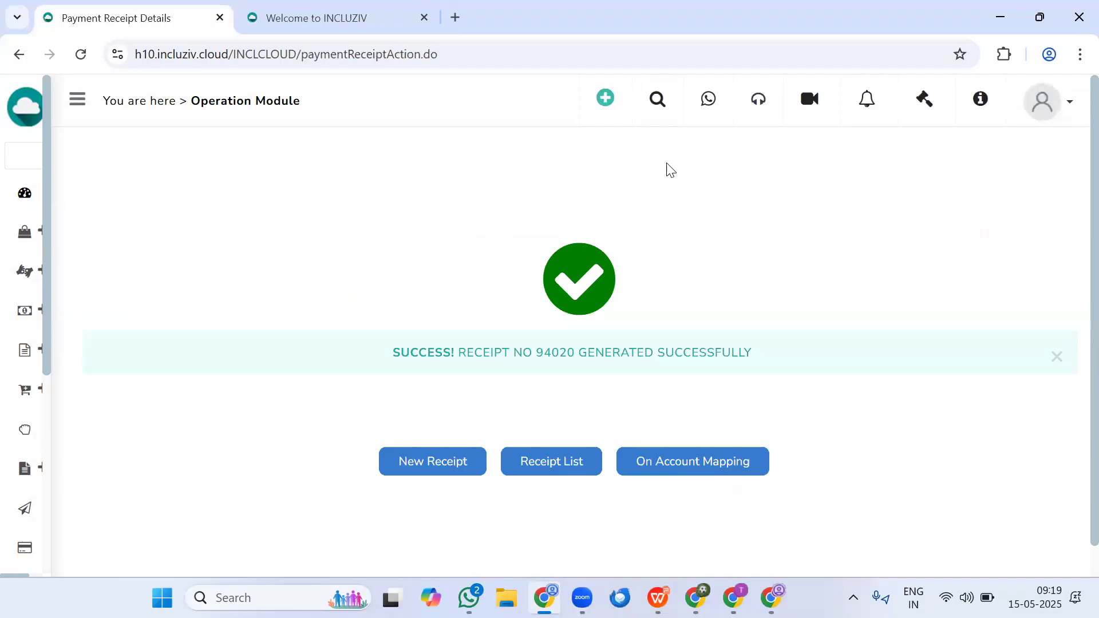
- Look up the CRM details of customer 1 IN 7 INTERIO
{"action": "left_click", "coordinate": [657, 100]}
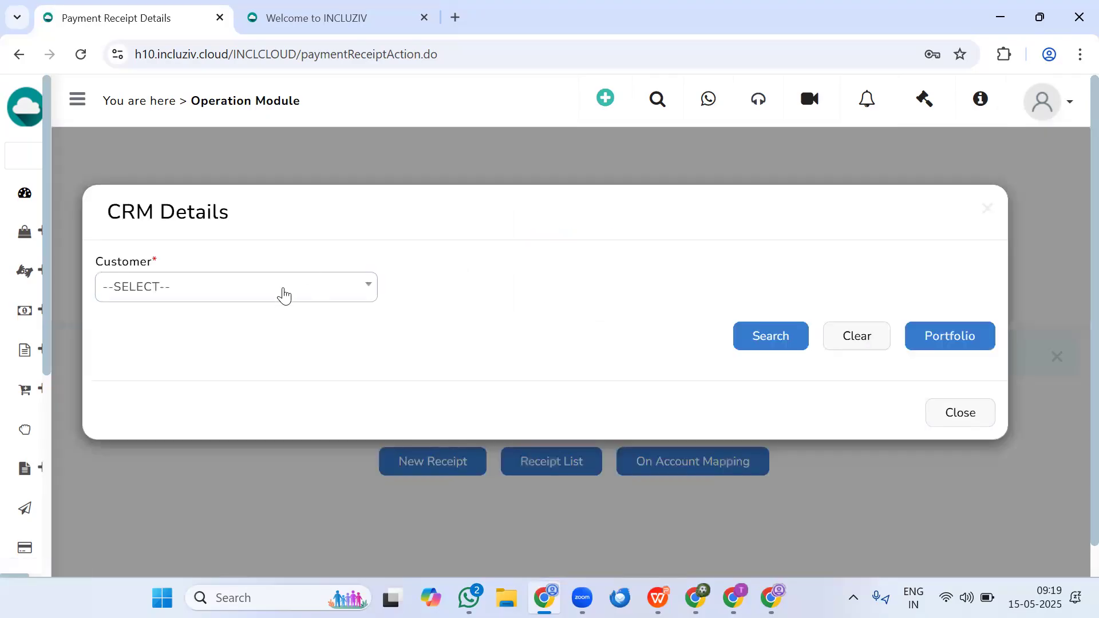
{"action": "left_click", "coordinate": [282, 292]}
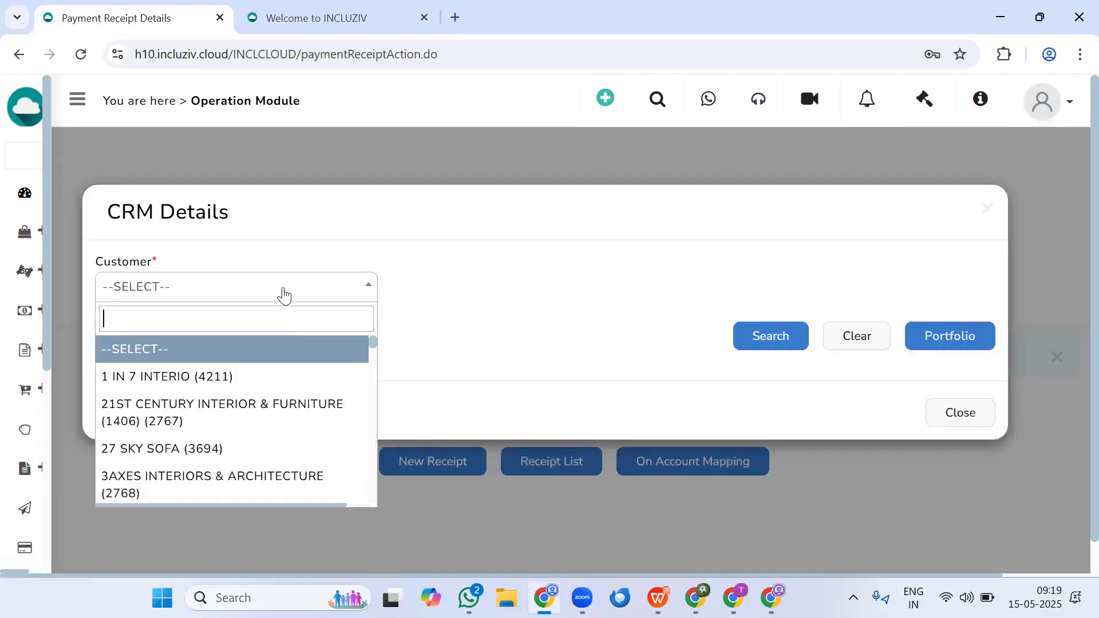
{"action": "left_click", "coordinate": [226, 378]}
{"action": "left_click", "coordinate": [755, 346]}
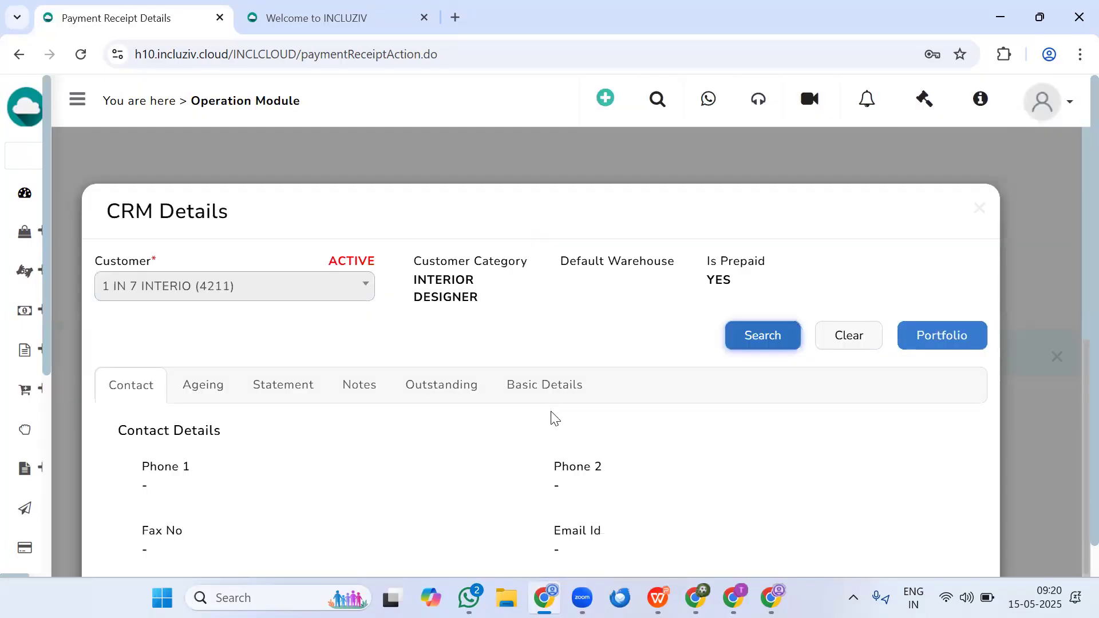
- Examine the customer's statement for the discount and cash payment entries, the transaction total and the balance due
{"action": "left_click", "coordinate": [304, 392]}
{"action": "scroll", "coordinate": [429, 262], "scroll_direction": "down", "scroll_amount": 3}
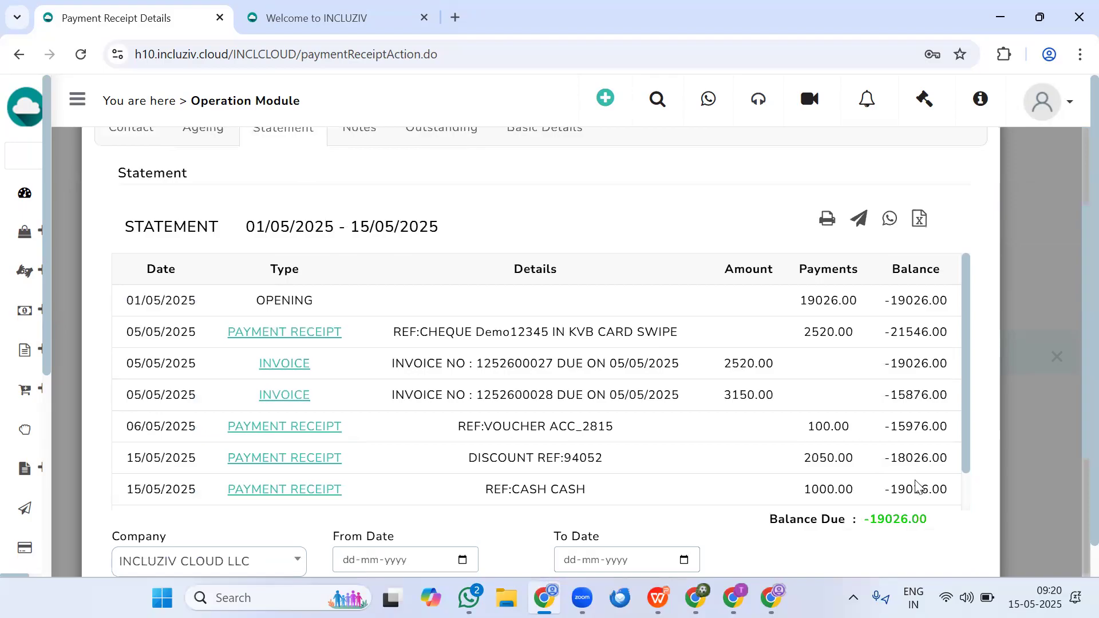
{"action": "left_click_drag", "start_coordinate": [795, 457], "coordinate": [854, 452]}
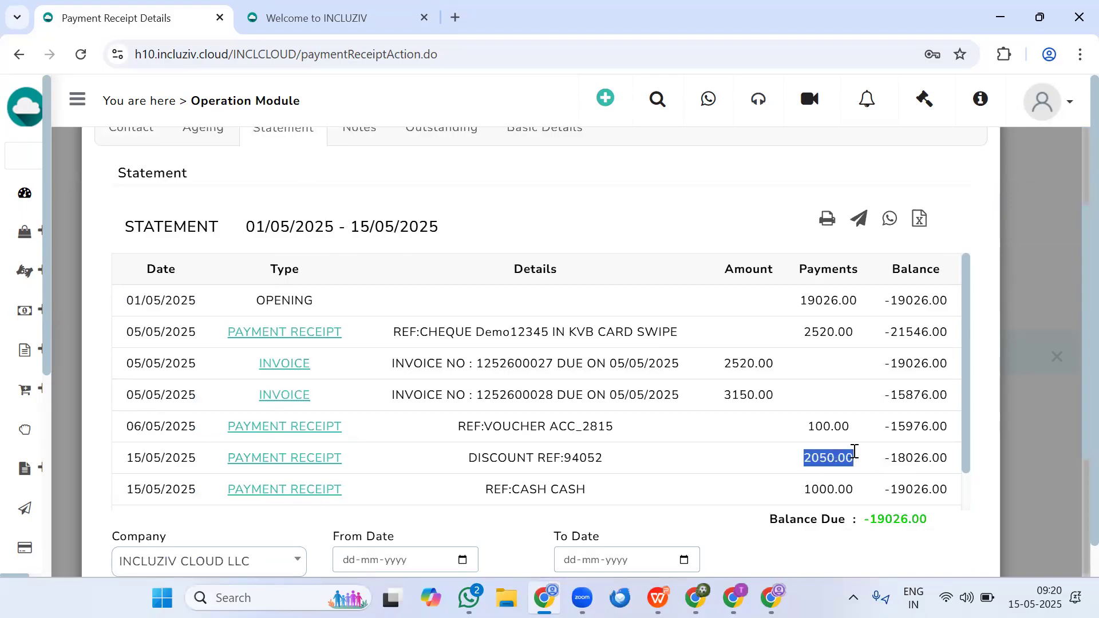
{"action": "left_click_drag", "start_coordinate": [803, 489], "coordinate": [867, 491]}
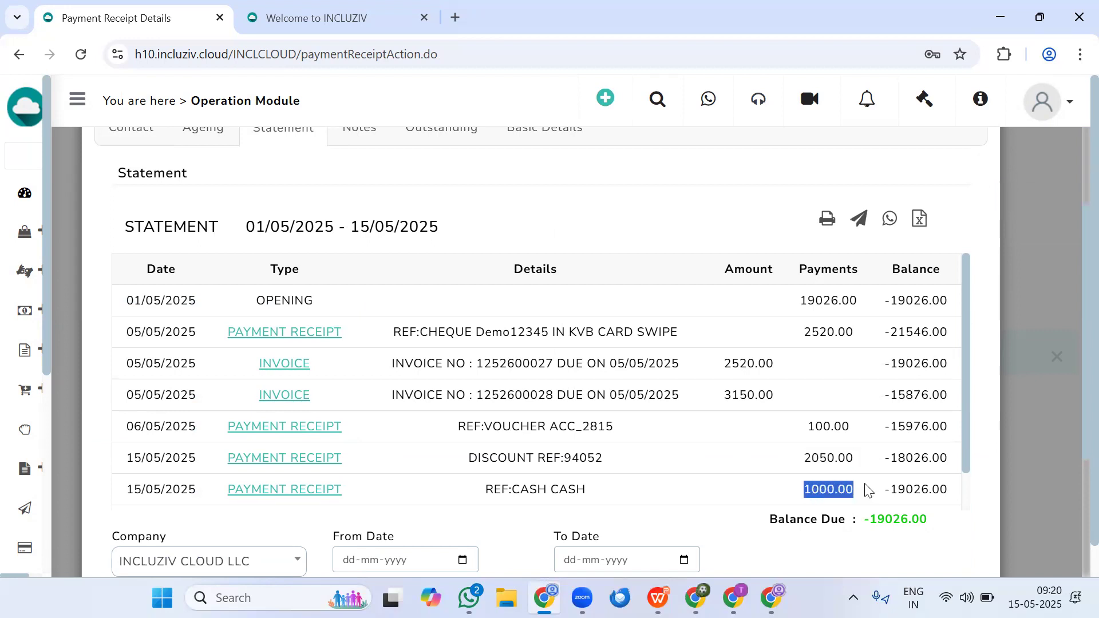
{"action": "scroll", "coordinate": [858, 485], "scroll_direction": "up", "scroll_amount": 1}
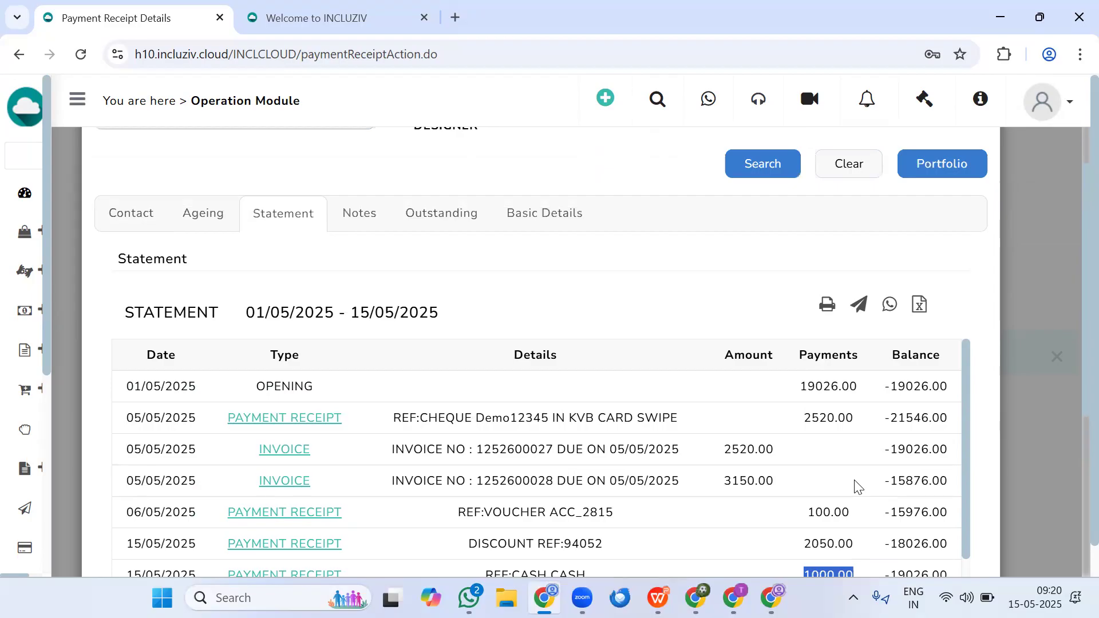
{"action": "scroll", "coordinate": [871, 483], "scroll_direction": "down", "scroll_amount": 5}
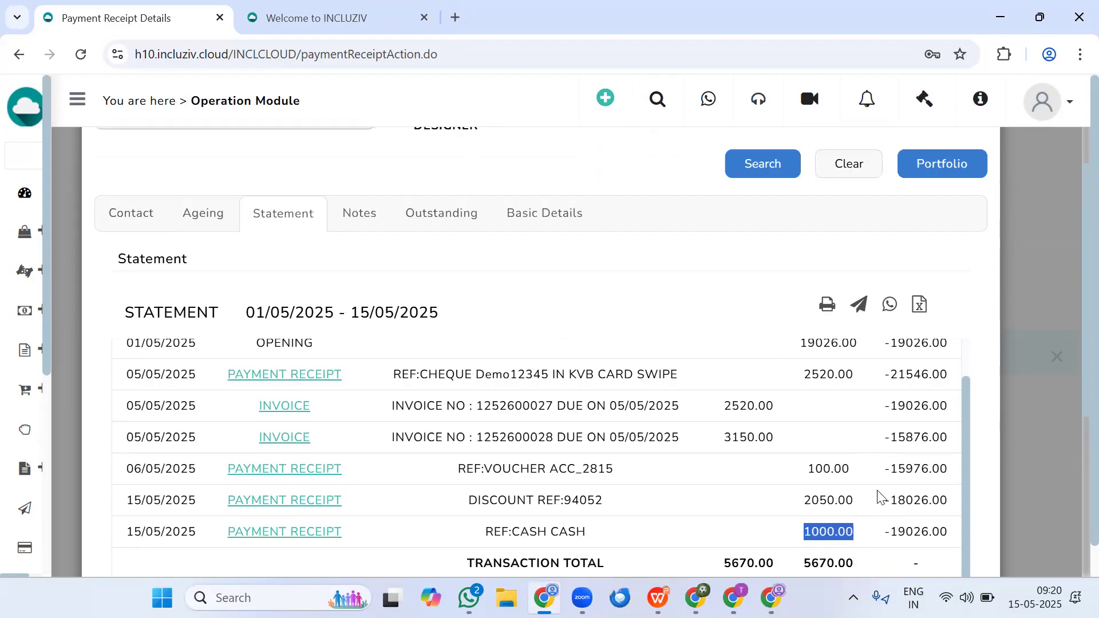
{"action": "scroll", "coordinate": [875, 414], "scroll_direction": "up", "scroll_amount": 1}
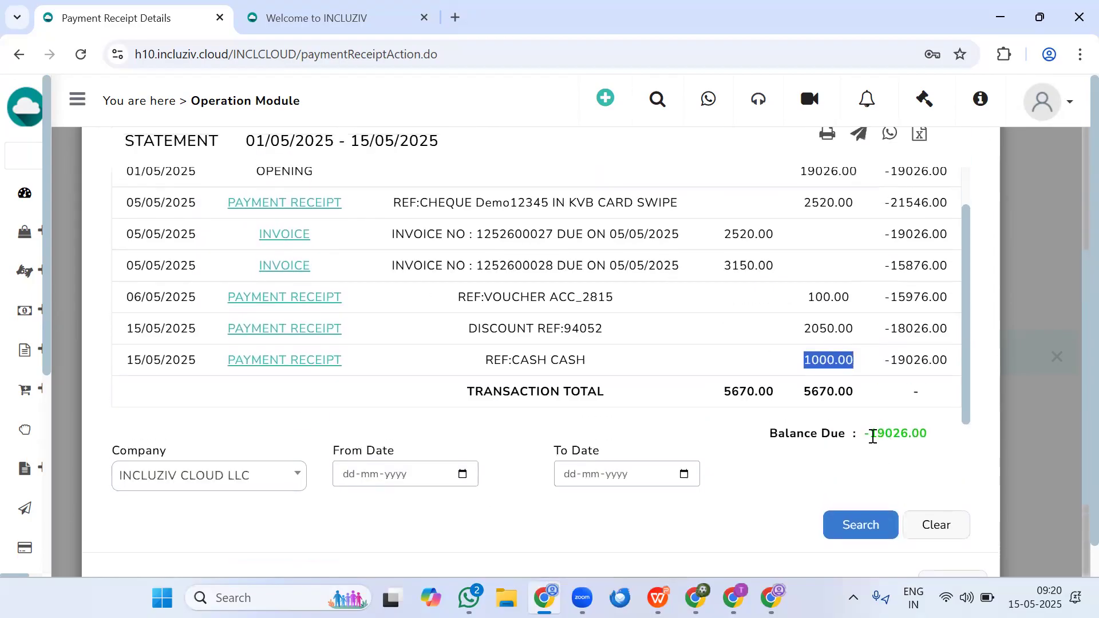
{"action": "left_click_drag", "start_coordinate": [872, 436], "coordinate": [930, 439]}
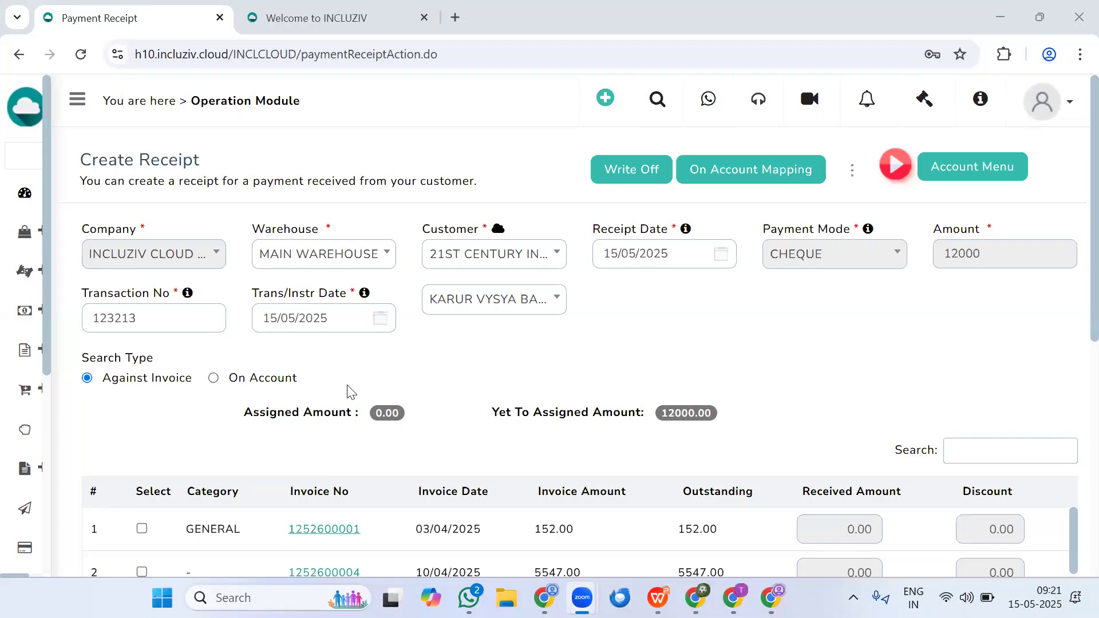
- Allocate the 12000 cheque receipt of the 21ST CENTURY customer to the 5547.00 and 9825.00 invoices dated 10/04/2025
{"action": "scroll", "coordinate": [220, 479], "scroll_direction": "down", "scroll_amount": 3}
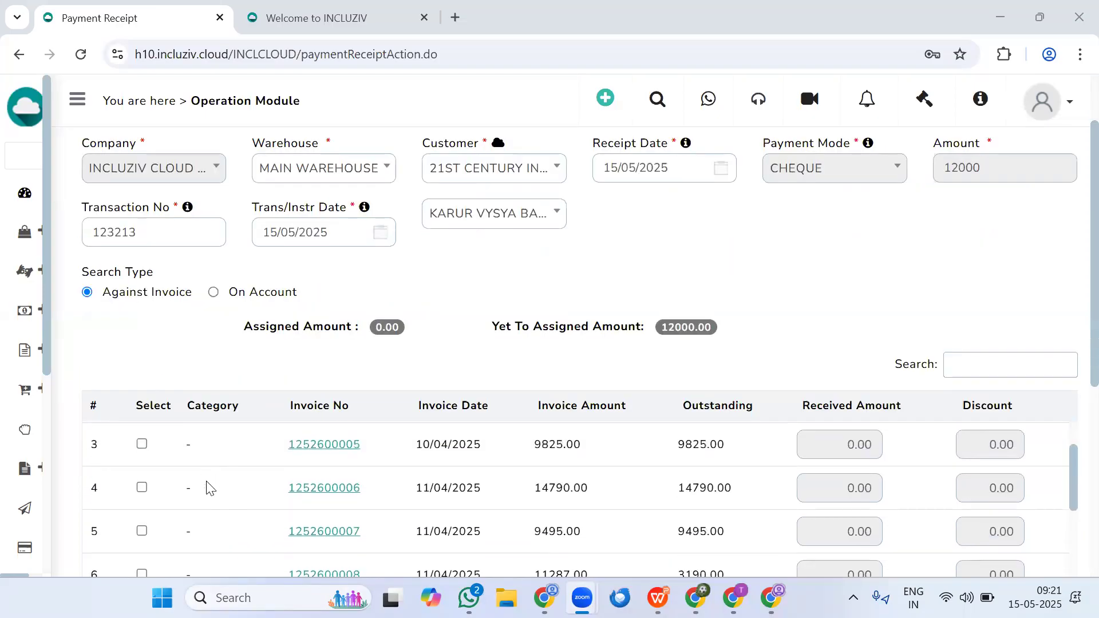
{"action": "scroll", "coordinate": [206, 488], "scroll_direction": "up", "scroll_amount": 2}
{"action": "left_click", "coordinate": [141, 486]}
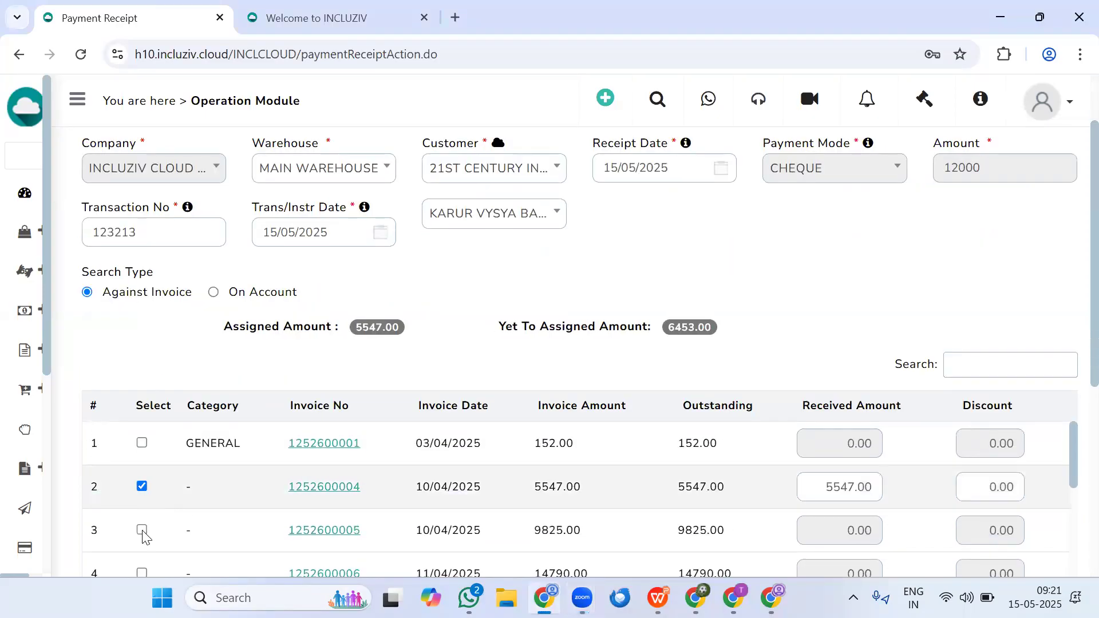
{"action": "left_click", "coordinate": [142, 530]}
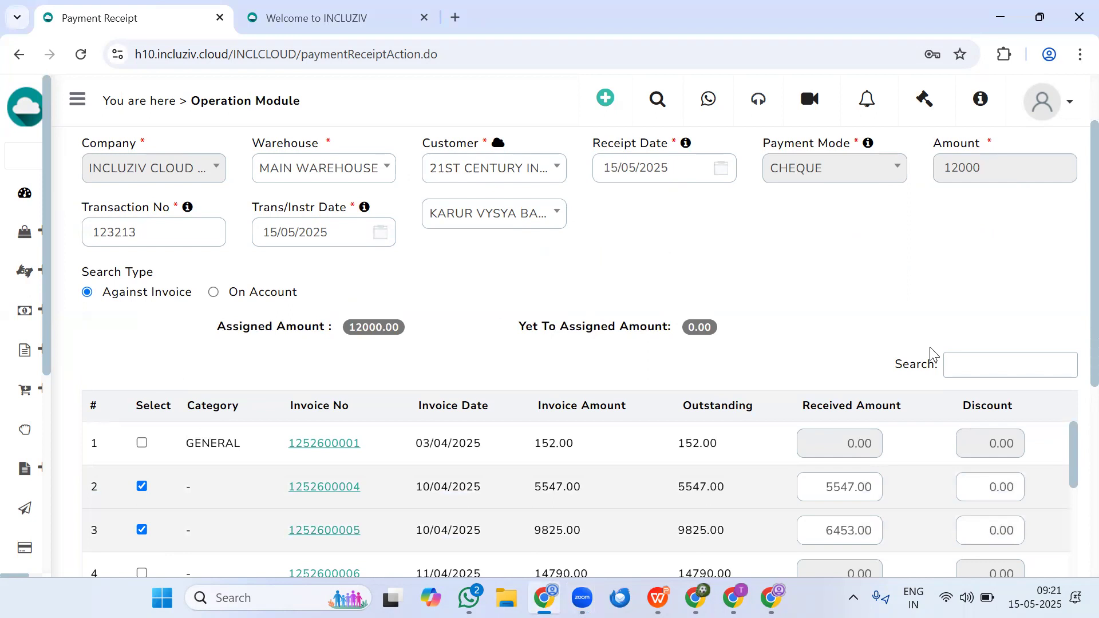
- Enter the narration "teset", save the cheque receipt, confirm generating it and check the receipt number
{"action": "scroll", "coordinate": [930, 347], "scroll_direction": "down", "scroll_amount": 5}
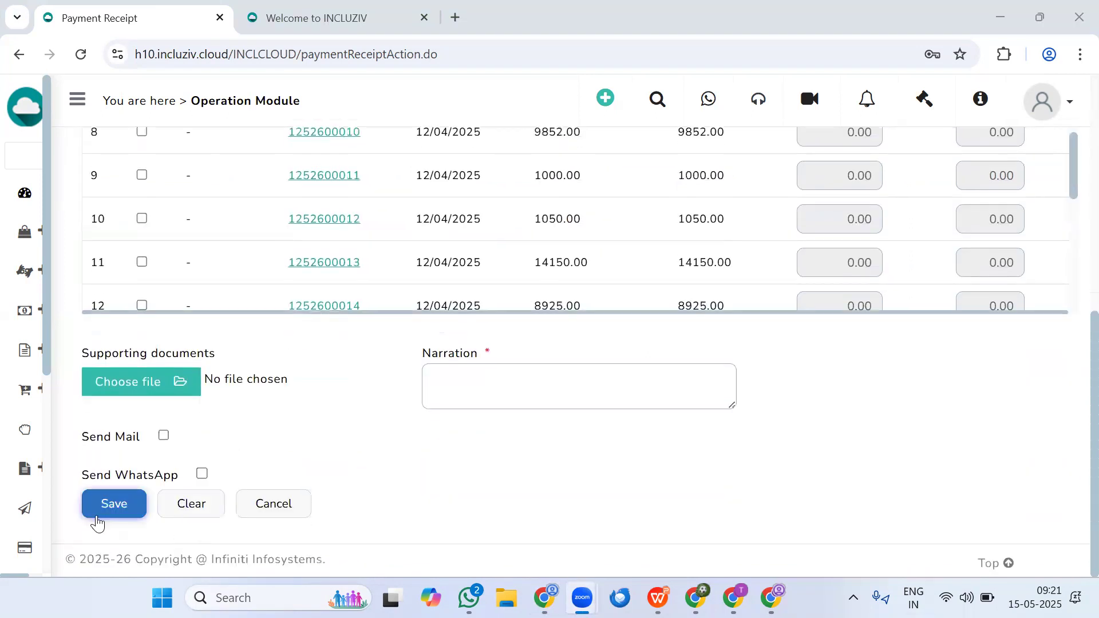
{"action": "left_click", "coordinate": [565, 391]}
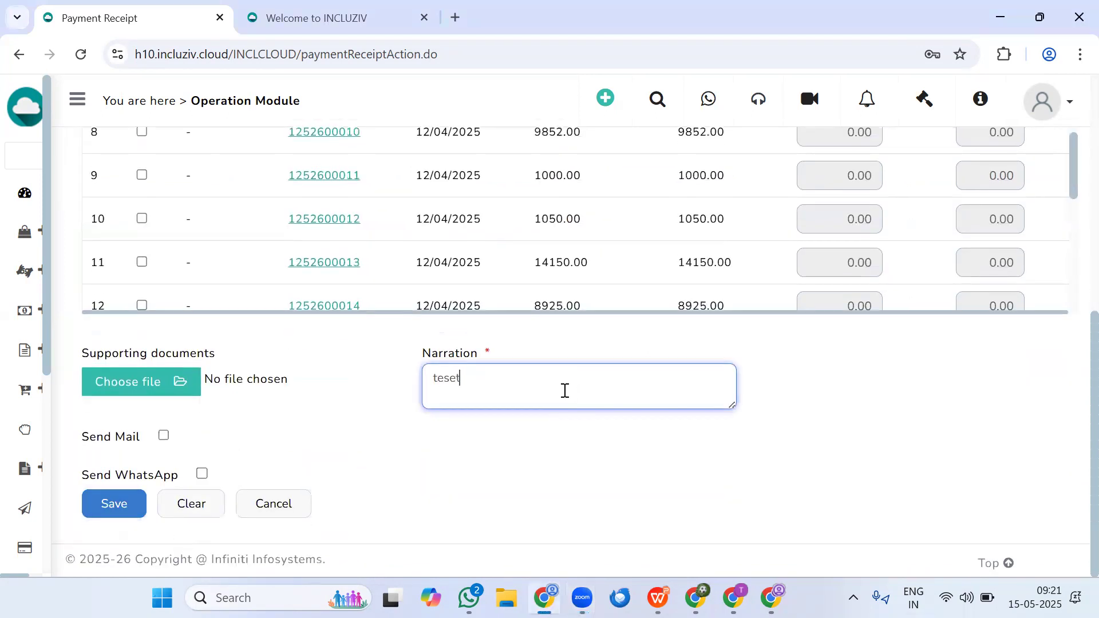
{"action": "left_click", "coordinate": [122, 502]}
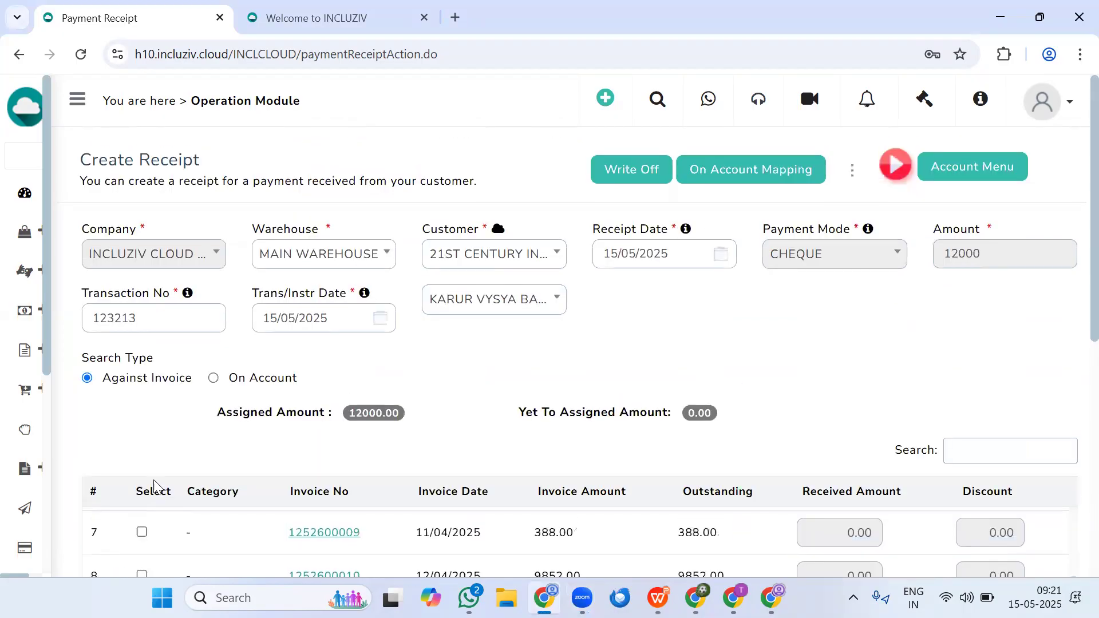
{"action": "scroll", "coordinate": [150, 506], "scroll_direction": "down", "scroll_amount": 5}
{"action": "left_click", "coordinate": [113, 521]}
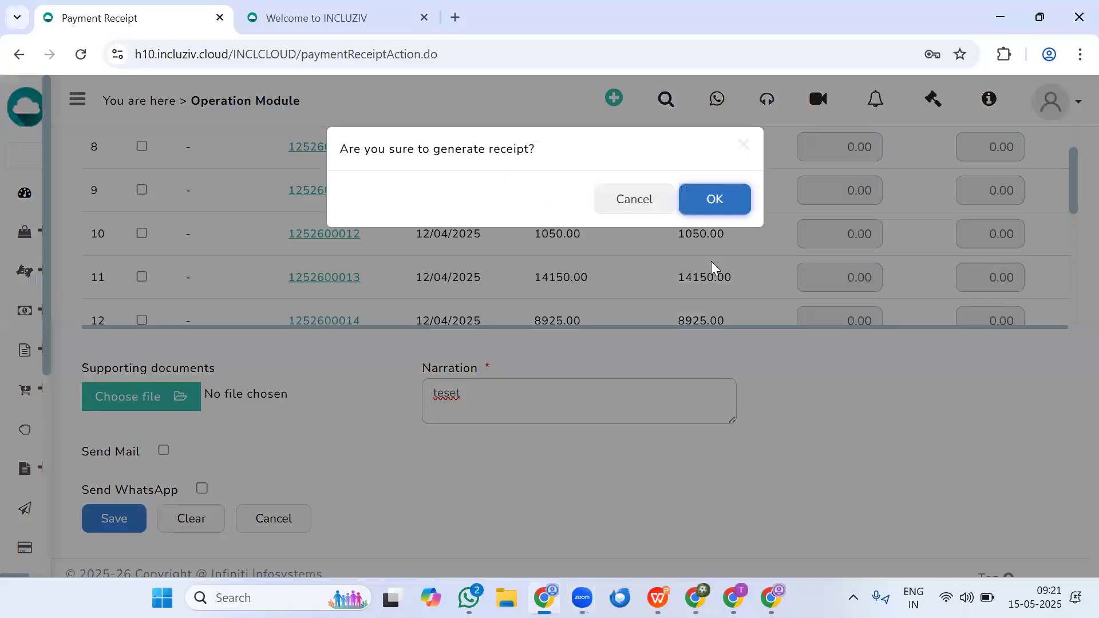
{"action": "left_click", "coordinate": [722, 202]}
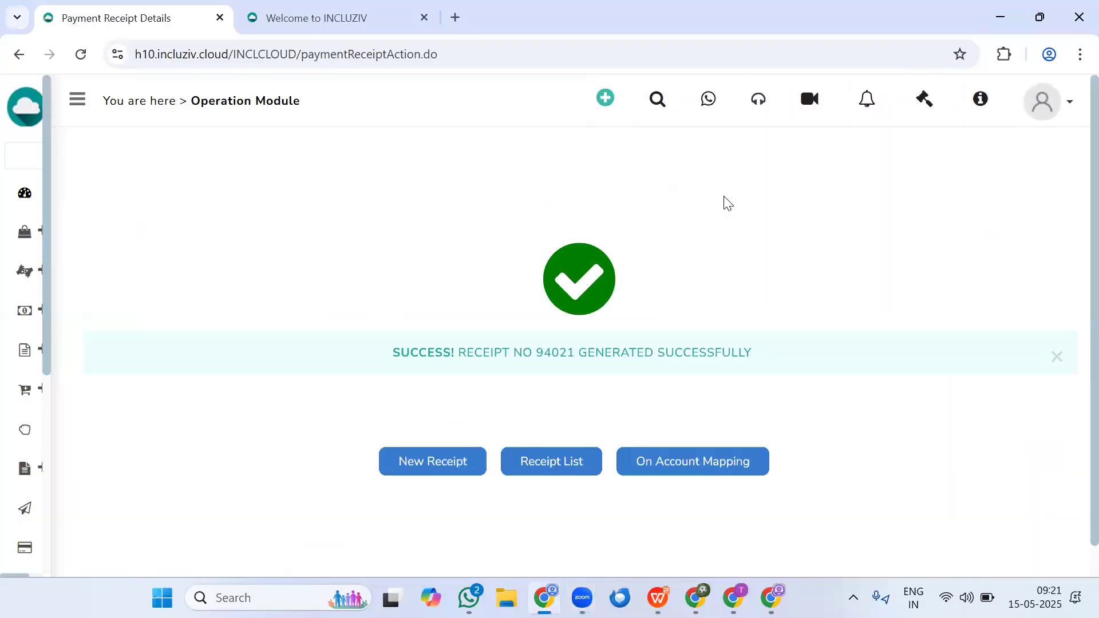
{"action": "left_click_drag", "start_coordinate": [543, 353], "coordinate": [588, 359]}
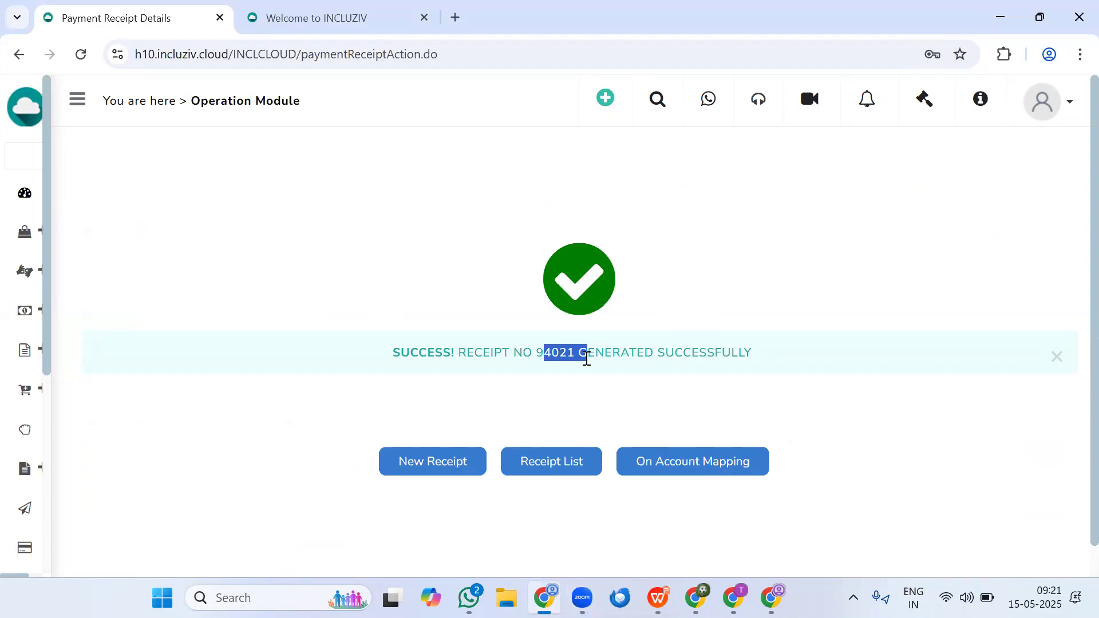
- List the receipts dated 15/05/2025 and look over the actions available for the 12000 cheque receipt
{"action": "left_click", "coordinate": [536, 466]}
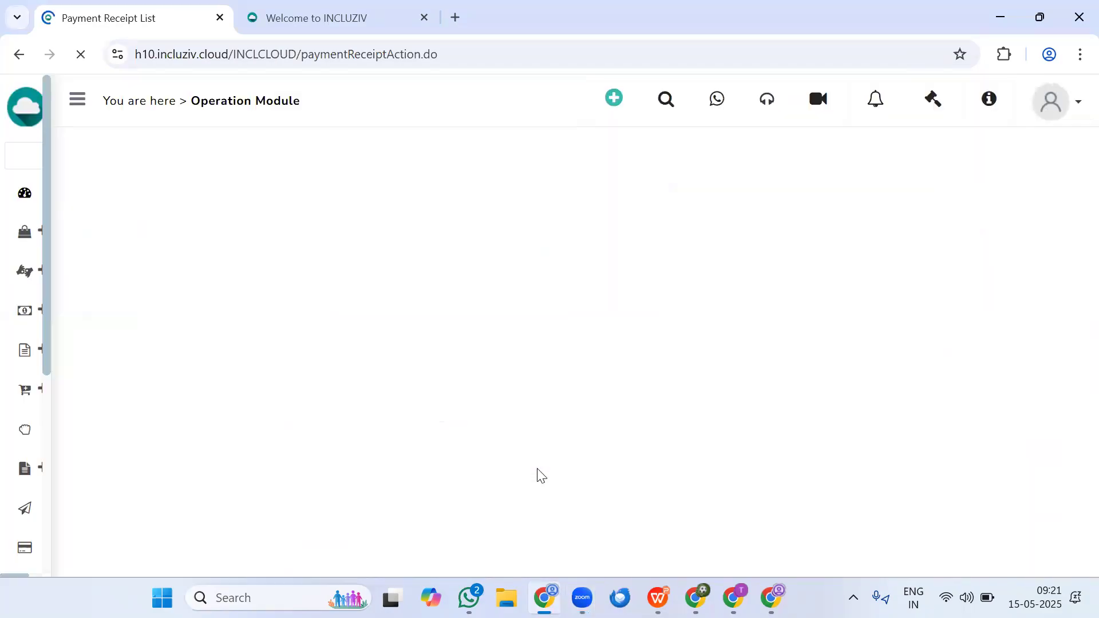
{"action": "left_click", "coordinate": [120, 348]}
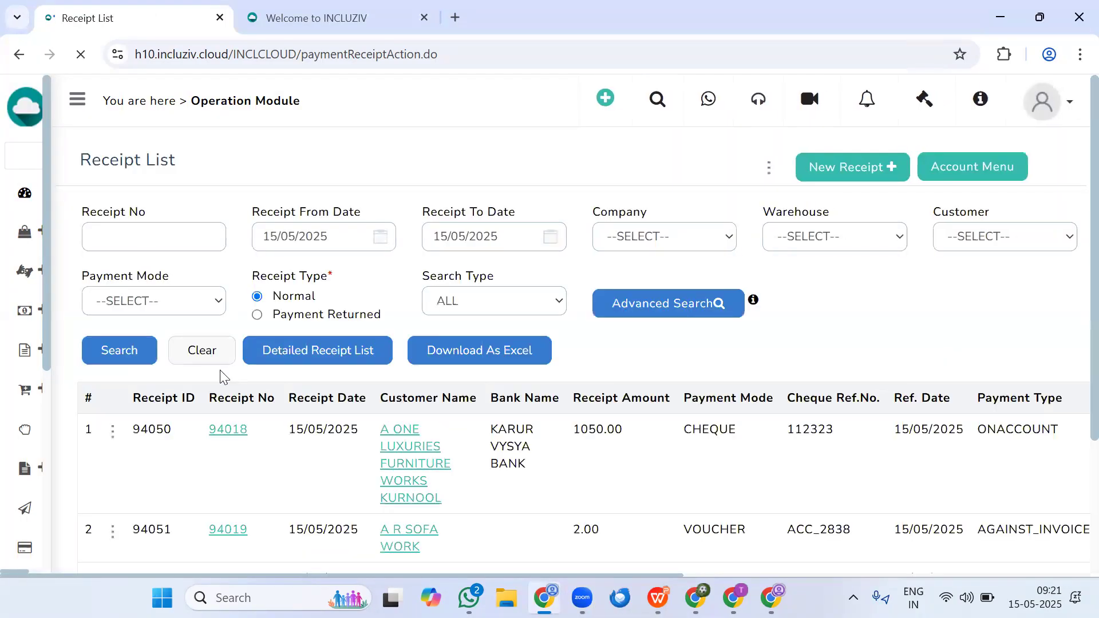
{"action": "scroll", "coordinate": [406, 375], "scroll_direction": "down", "scroll_amount": 5}
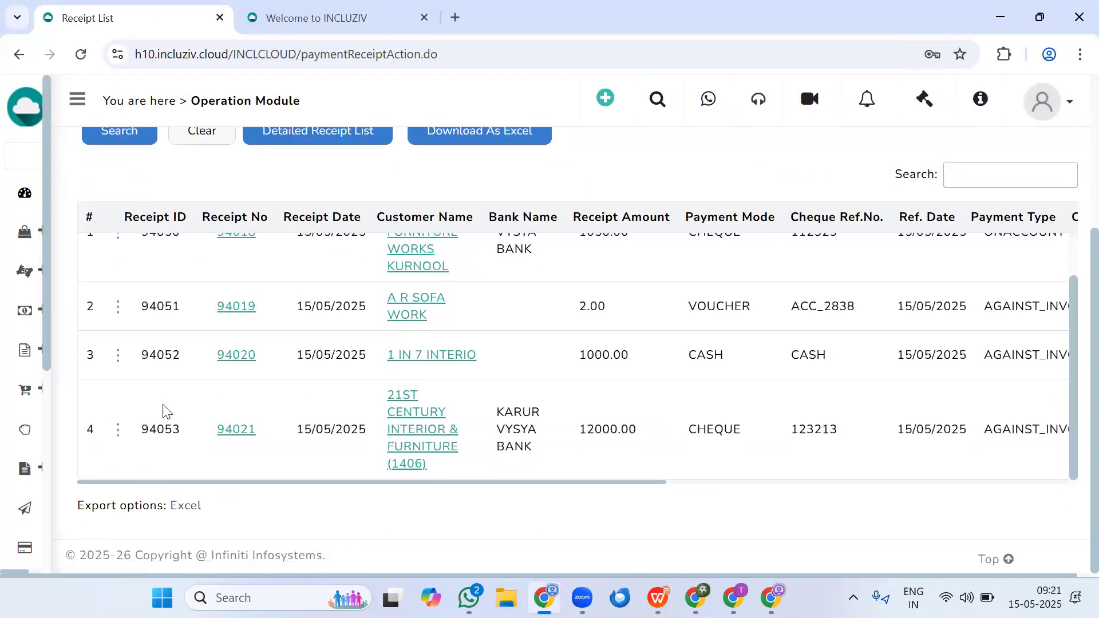
{"action": "left_click", "coordinate": [117, 430]}
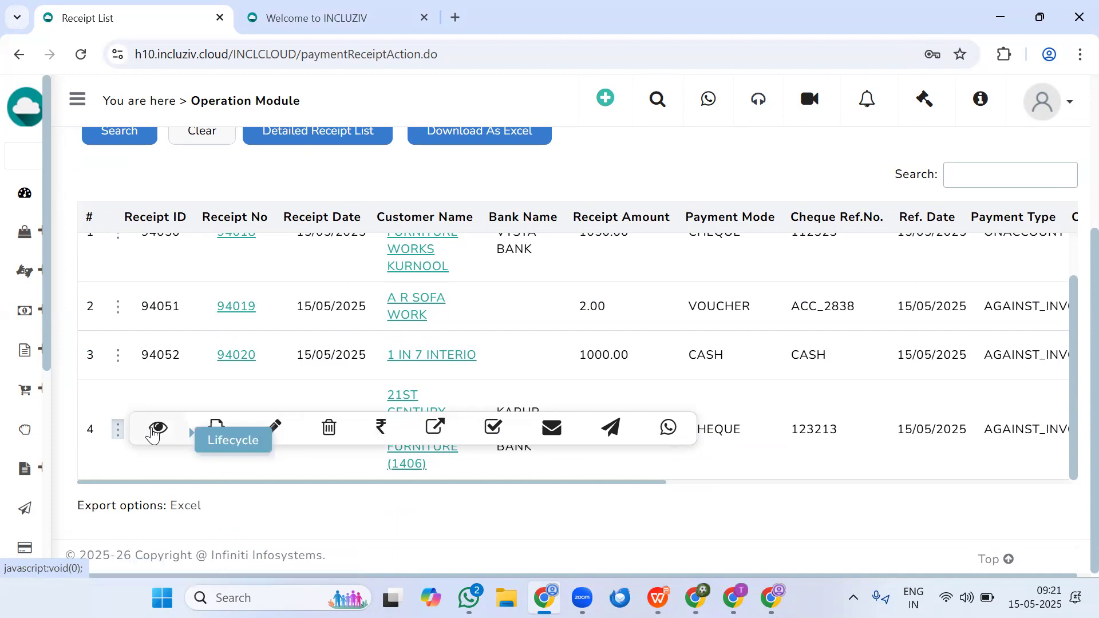
{"action": "left_click", "coordinate": [359, 464]}
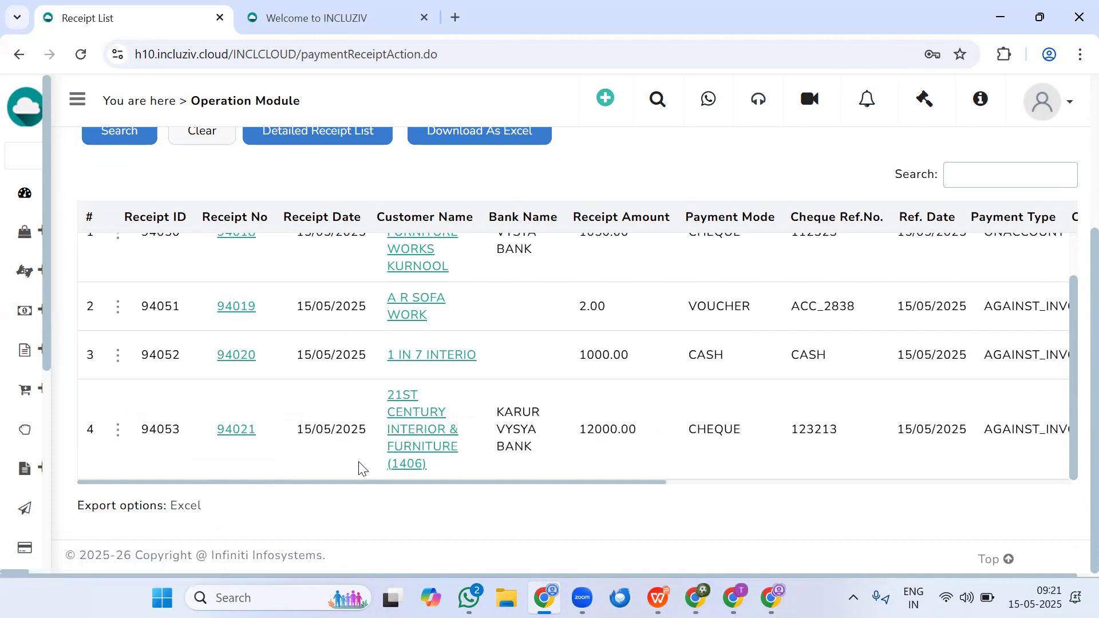
- Examine the details of the 12000 cheque receipt, comparing the invoice amounts and paid amounts of both allocated invoices
{"action": "left_click", "coordinate": [229, 431]}
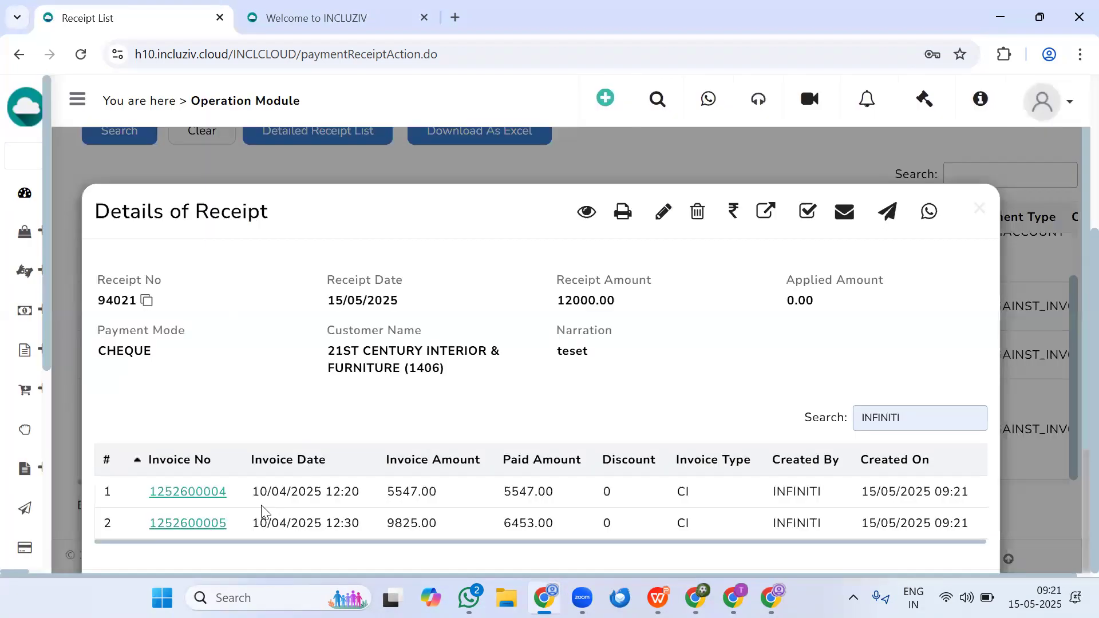
{"action": "scroll", "coordinate": [262, 511], "scroll_direction": "down", "scroll_amount": 3}
{"action": "left_click_drag", "start_coordinate": [287, 328], "coordinate": [379, 329]}
{"action": "left_click", "coordinate": [410, 327]}
{"action": "double_click", "coordinate": [411, 329]}
{"action": "left_click_drag", "start_coordinate": [498, 332], "coordinate": [563, 326]}
{"action": "left_click_drag", "start_coordinate": [384, 361], "coordinate": [555, 363]}
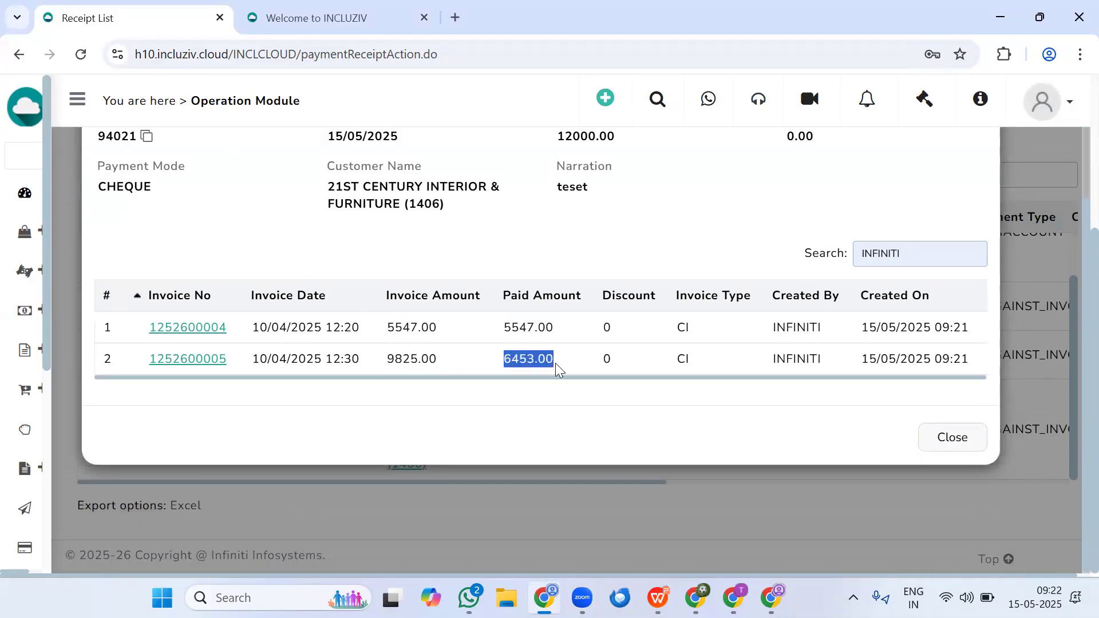
{"action": "left_click", "coordinate": [957, 436]}
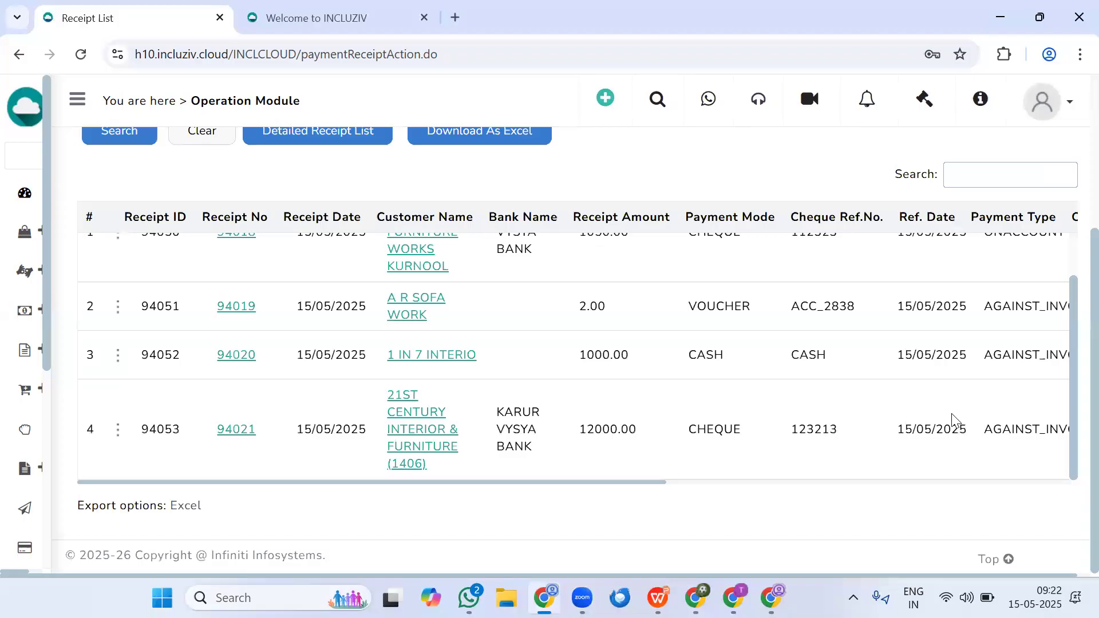
- Mark the 12000 cheque receipt of the 21ST CENTURY customer as on account and confirm it
{"action": "left_click", "coordinate": [118, 429]}
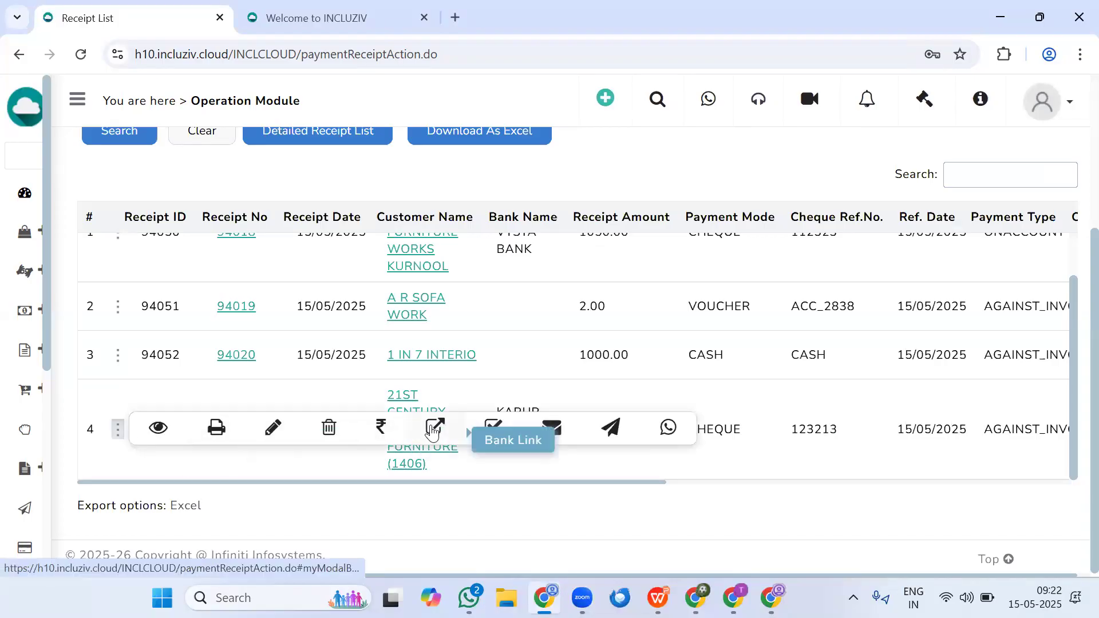
{"action": "left_click", "coordinate": [493, 430]}
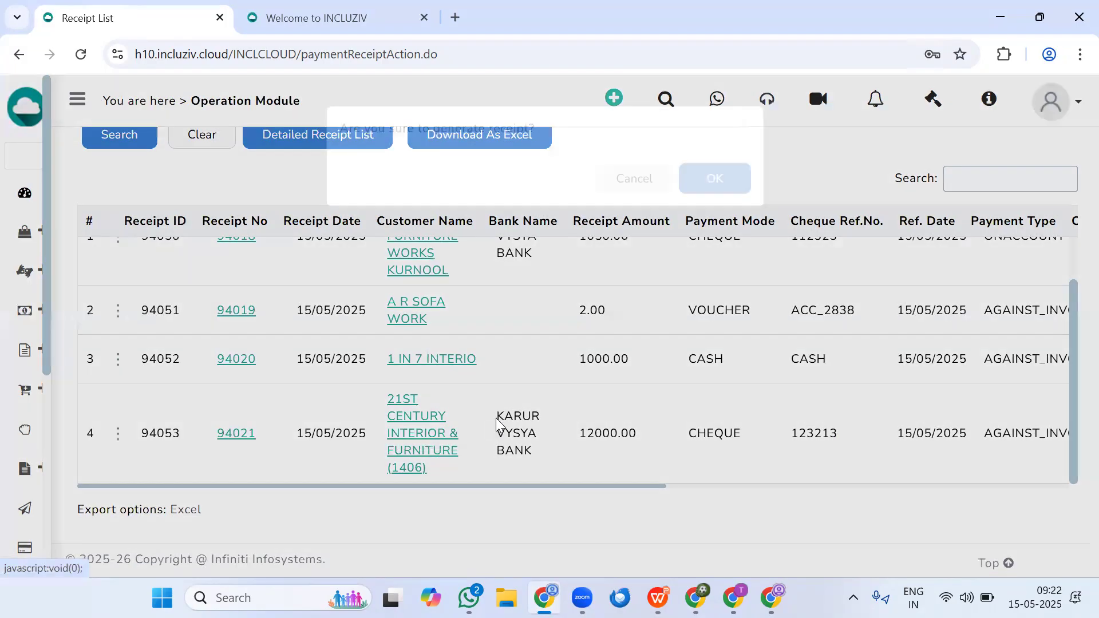
{"action": "left_click", "coordinate": [699, 207]}
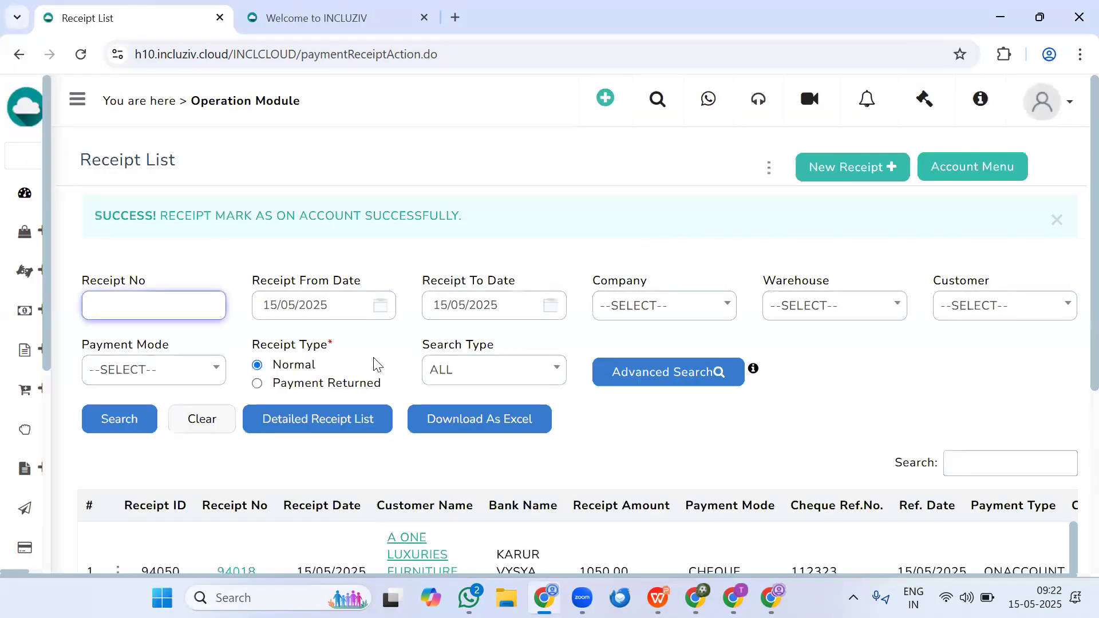
- Check the 12000 cheque receipt's details for remaining invoice knock-off entries, then close them
{"action": "scroll", "coordinate": [372, 363], "scroll_direction": "down", "scroll_amount": 5}
{"action": "scroll", "coordinate": [432, 417], "scroll_direction": "down", "scroll_amount": 1}
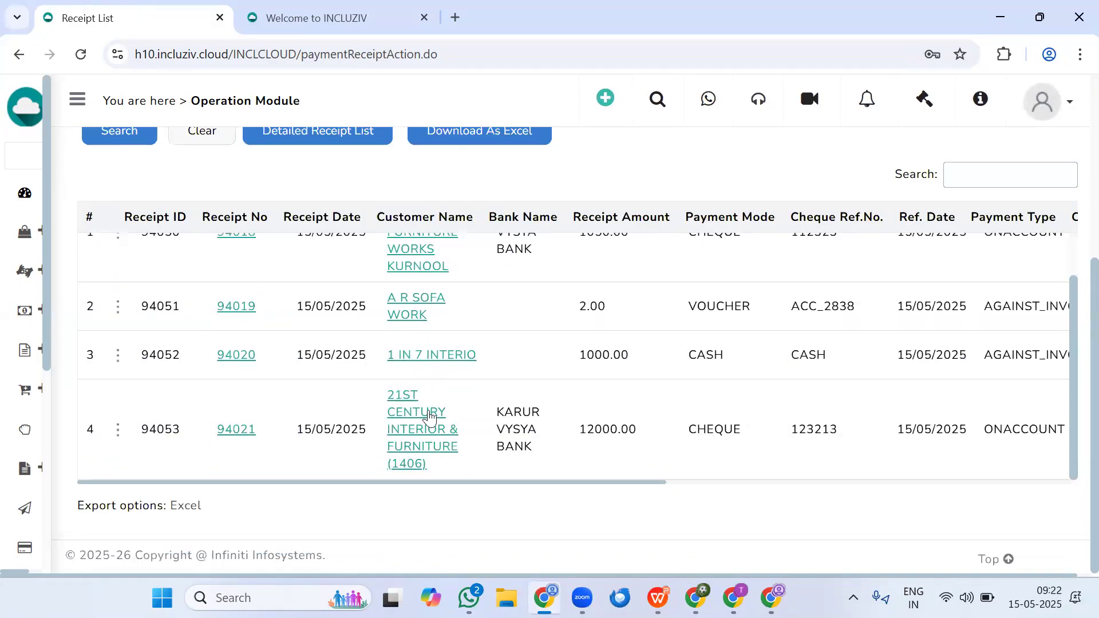
{"action": "left_click", "coordinate": [227, 434]}
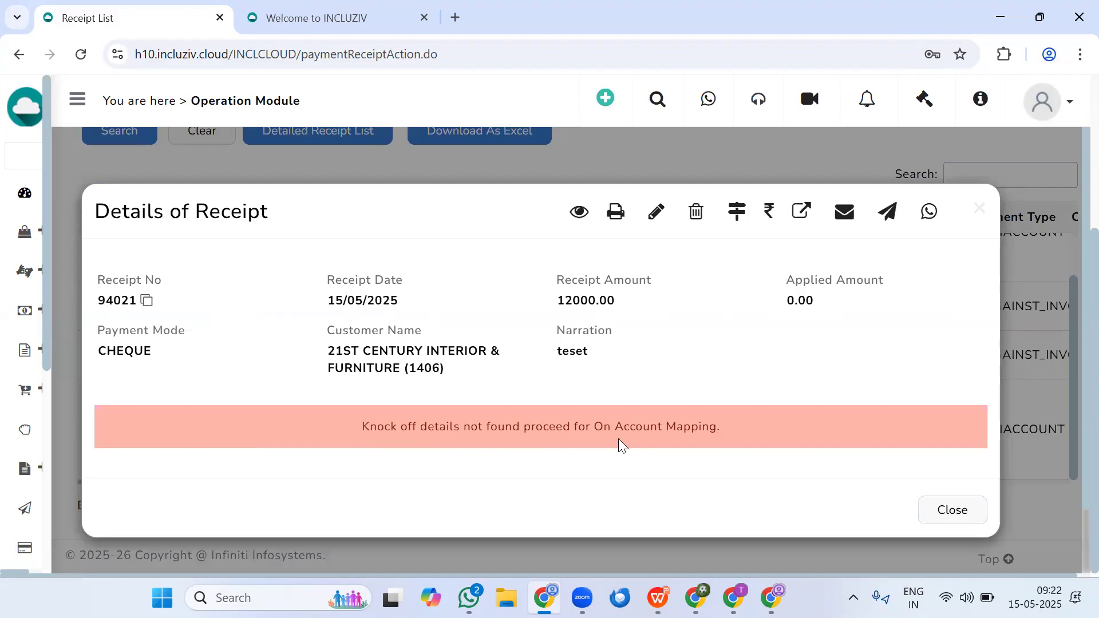
{"action": "left_click", "coordinate": [979, 209]}
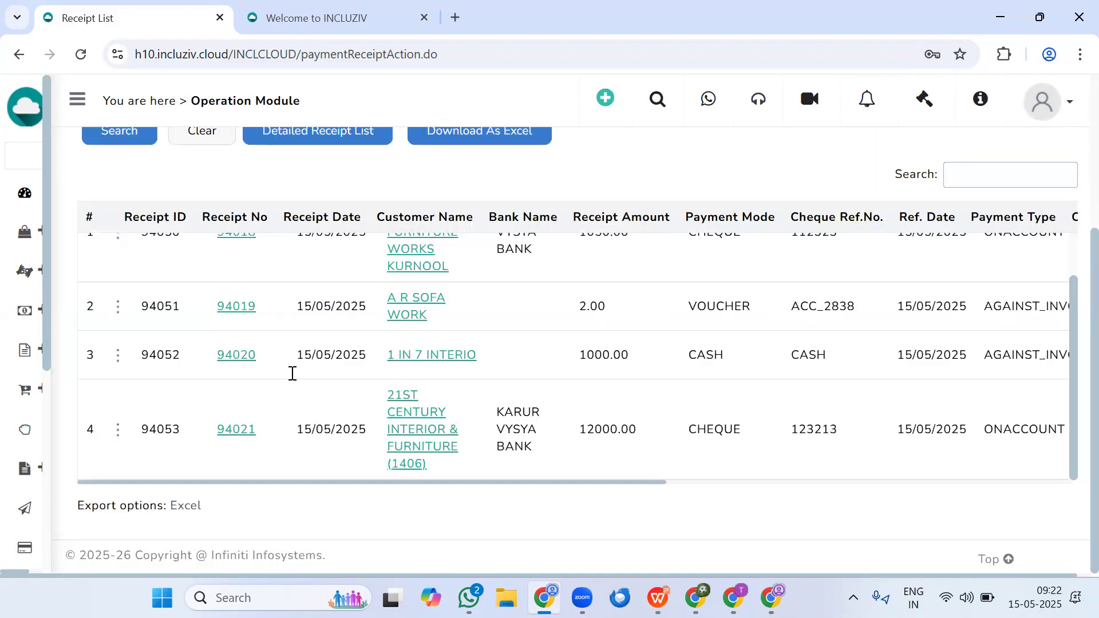
- Start a new account voucher for MAIN WAREHOUSE with the party set to CUSTOMER
{"action": "mouse_move", "coordinate": [14, 466]}
{"action": "scroll", "coordinate": [15, 466], "scroll_direction": "down", "scroll_amount": 3}
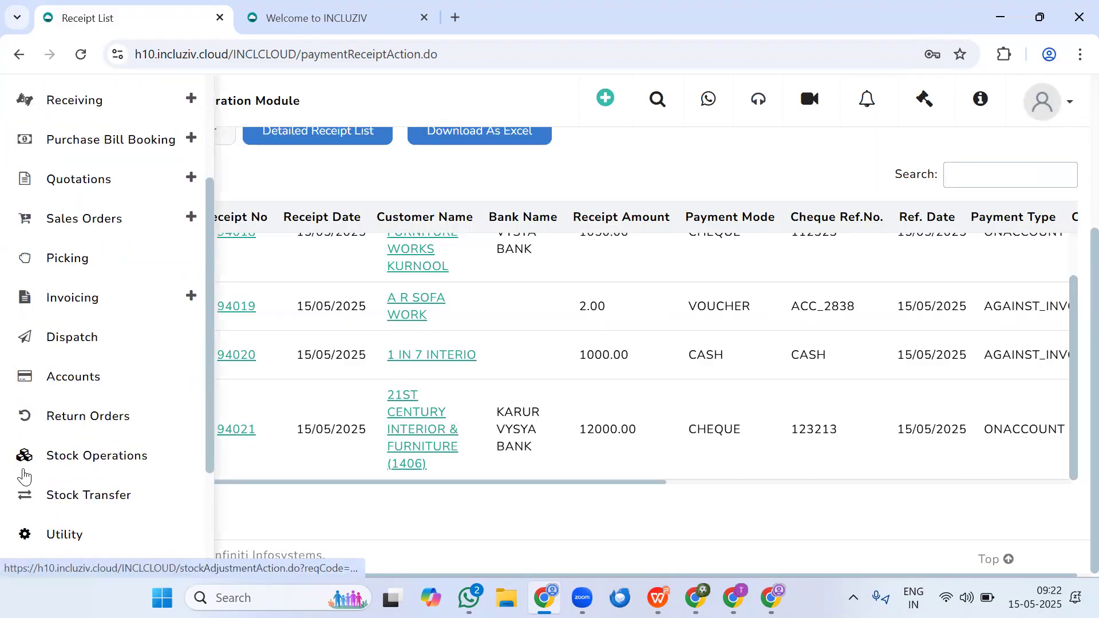
{"action": "left_click", "coordinate": [70, 376]}
{"action": "left_click", "coordinate": [704, 289]}
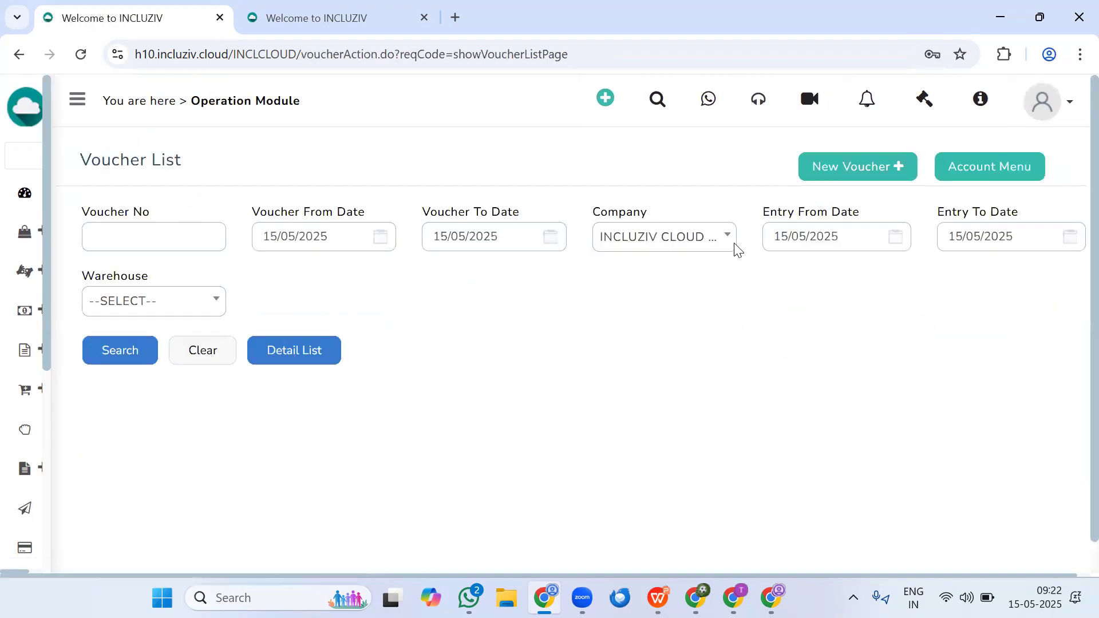
{"action": "left_click", "coordinate": [877, 170]}
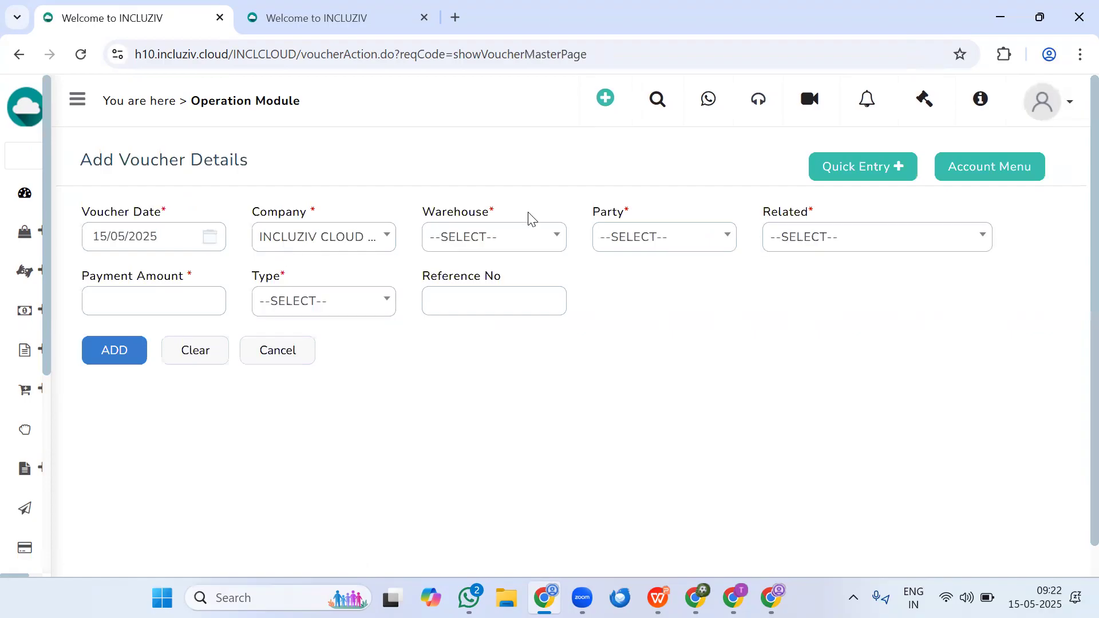
{"action": "left_click", "coordinate": [515, 237]}
{"action": "left_click", "coordinate": [495, 326]}
{"action": "left_click", "coordinate": [662, 242]}
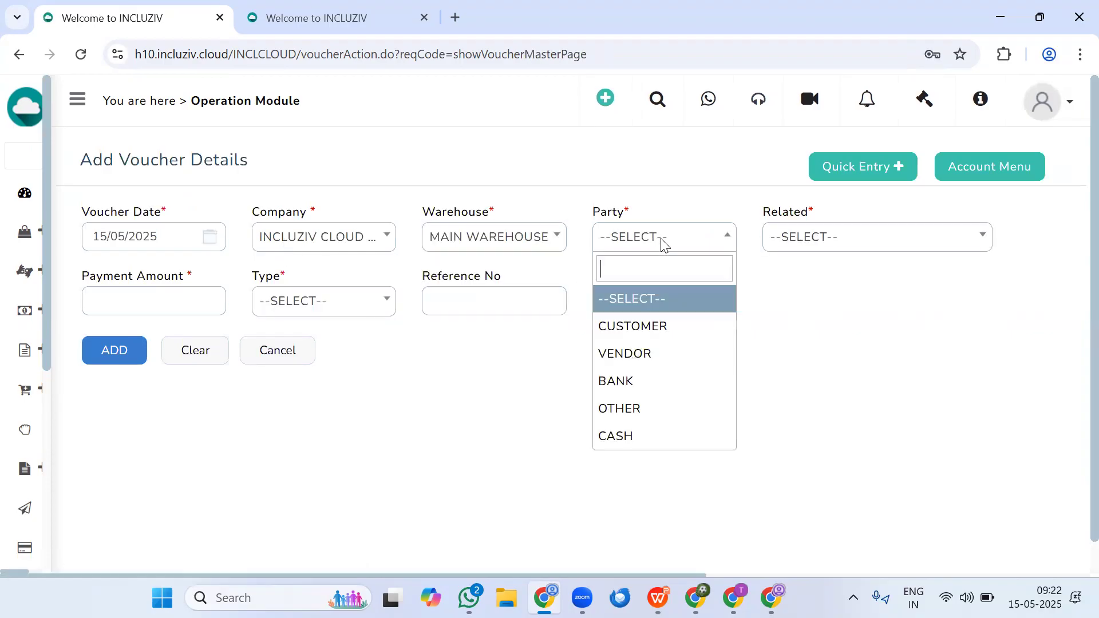
- Add a 12000 debit line to the voucher for 21ST CENTURY INTERIOR & FURNITURE
{"action": "left_click", "coordinate": [868, 242]}
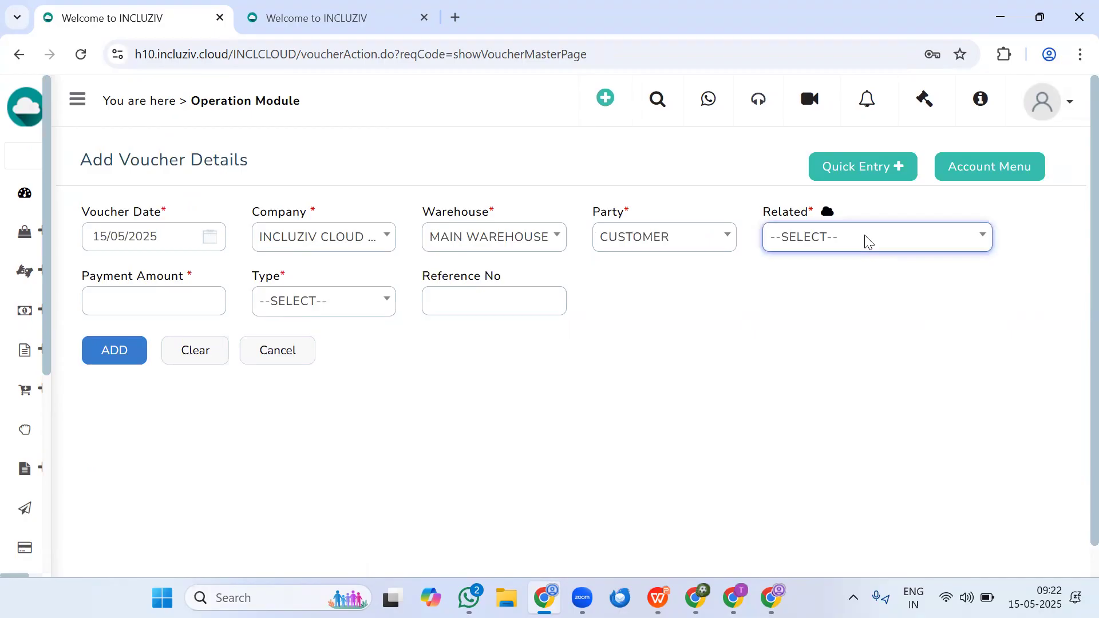
{"action": "left_click", "coordinate": [867, 242]}
{"action": "left_click", "coordinate": [846, 371]}
{"action": "left_click", "coordinate": [186, 304]}
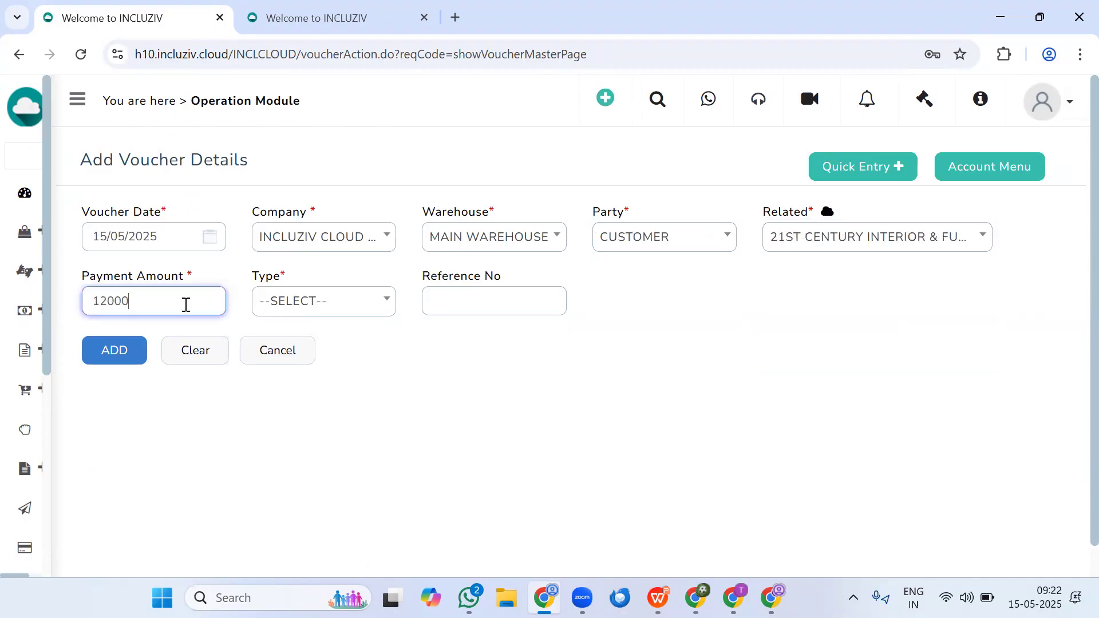
{"action": "left_click", "coordinate": [307, 299]}
{"action": "left_click", "coordinate": [297, 416]}
{"action": "left_click", "coordinate": [111, 363]}
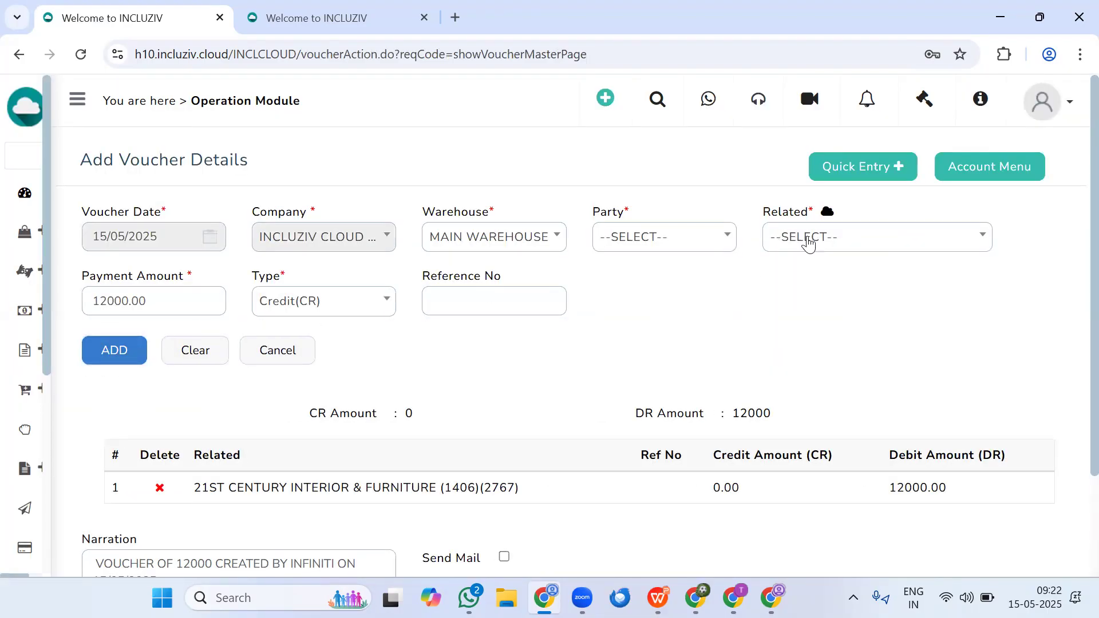
- Add a 12000 credit line to the voucher for the OTHER party account CHEQUE RETURNED
{"action": "left_click", "coordinate": [657, 247]}
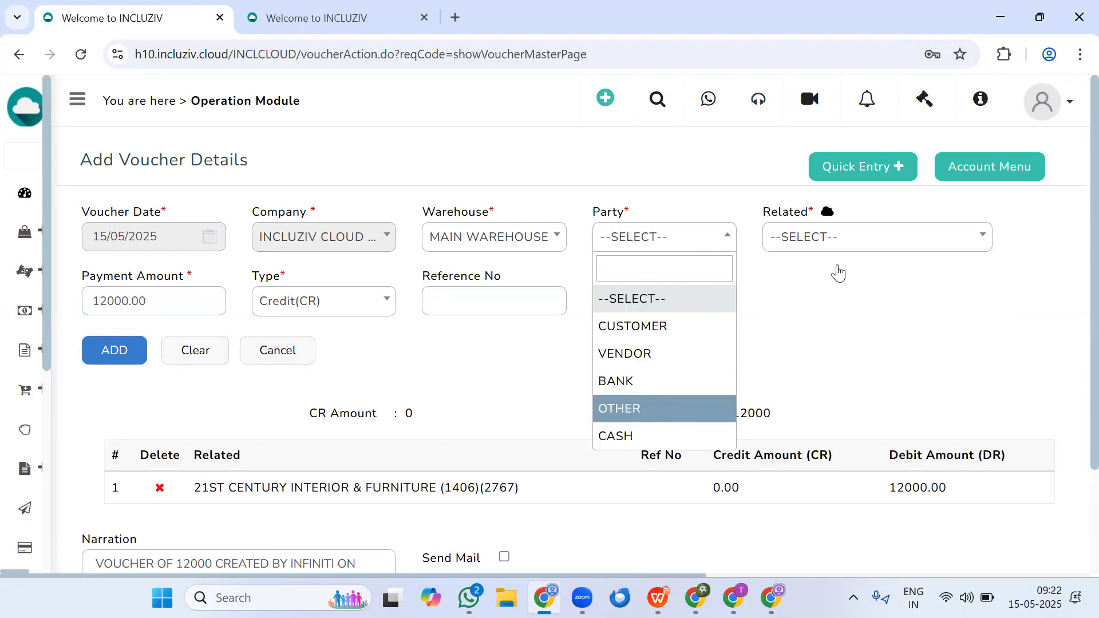
{"action": "left_click", "coordinate": [853, 248]}
{"action": "type", "text": "ch"}
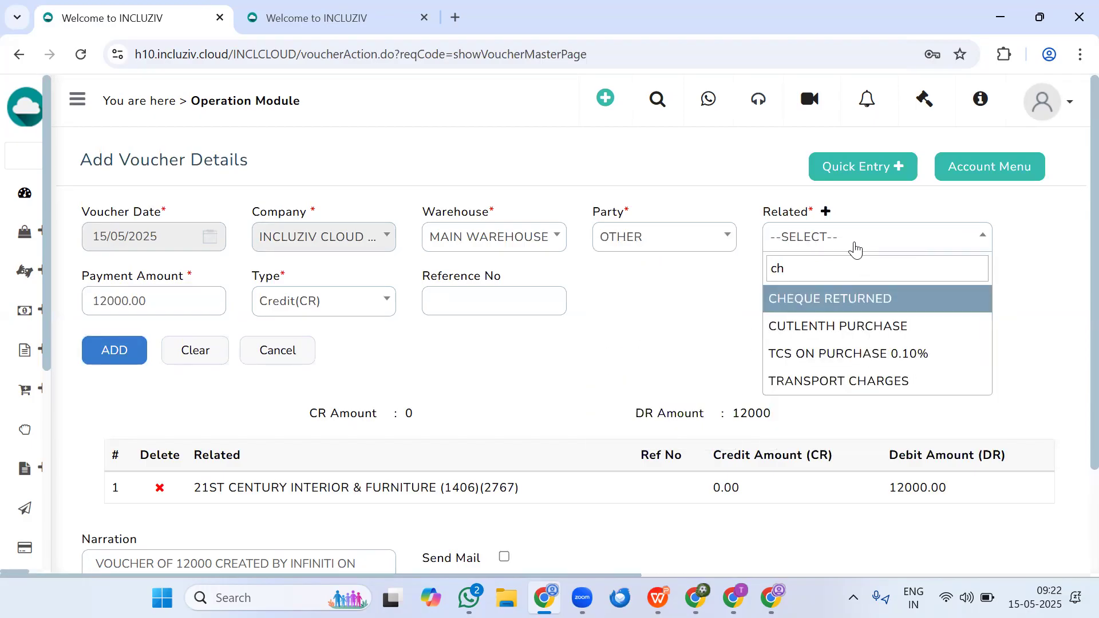
{"action": "left_click", "coordinate": [825, 299]}
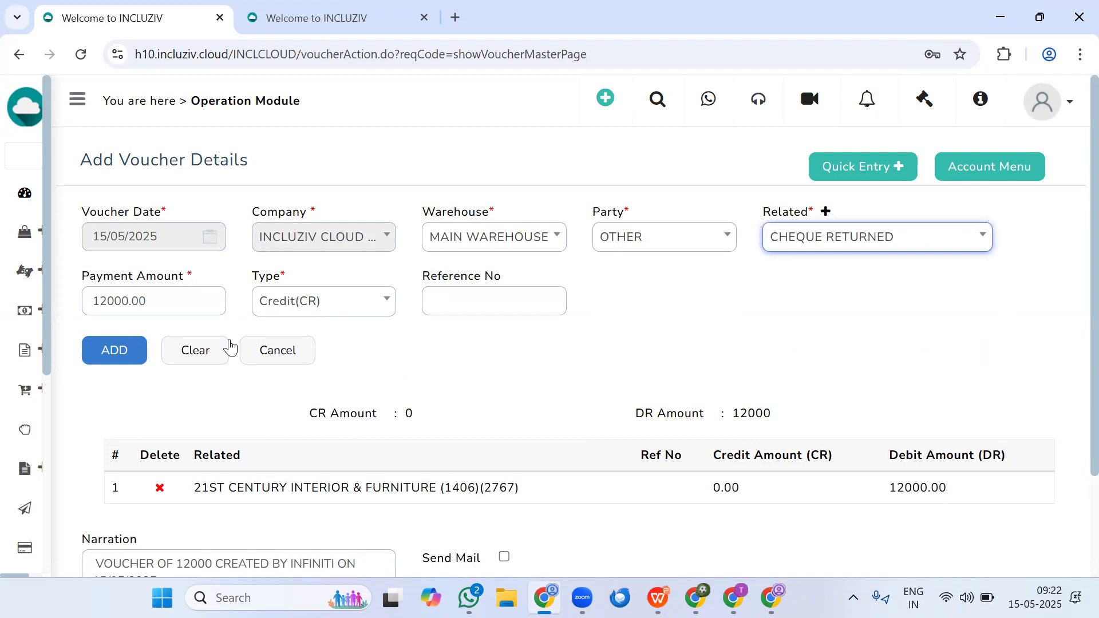
{"action": "left_click", "coordinate": [113, 351]}
- Save the cheque return voucher and confirm it
{"action": "scroll", "coordinate": [353, 382], "scroll_direction": "down", "scroll_amount": 3}
{"action": "left_click", "coordinate": [107, 509]}
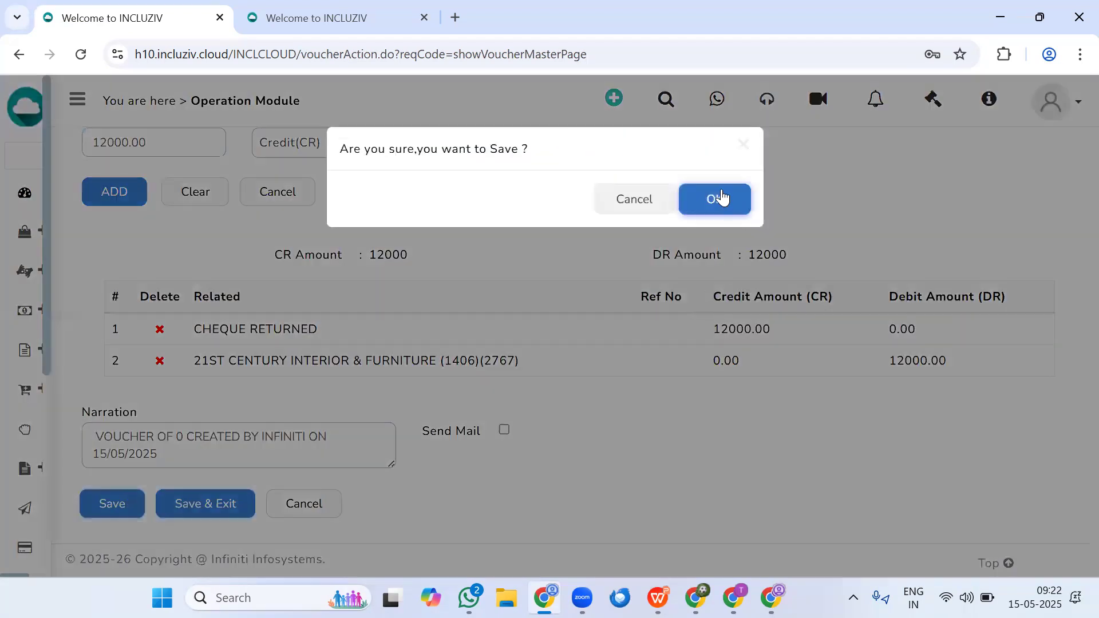
{"action": "left_click", "coordinate": [713, 196]}
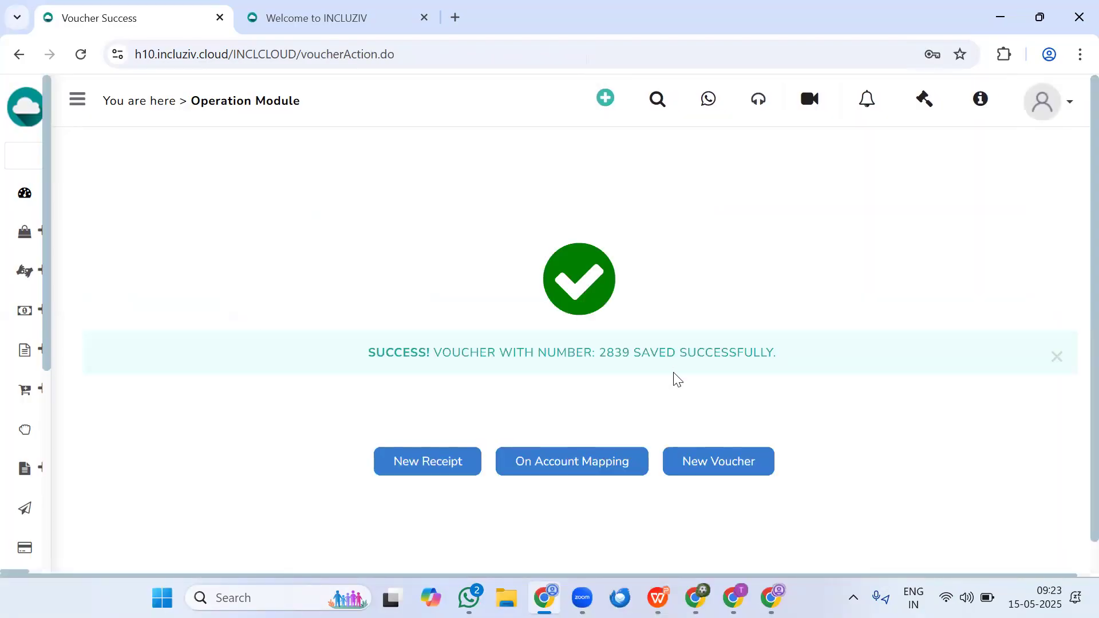
- In On Account Mapping, find the 21ST CENTURY customer's 12000 cheque receipt under INCLUZIV CLOUD and proceed with it
{"action": "left_click", "coordinate": [589, 464]}
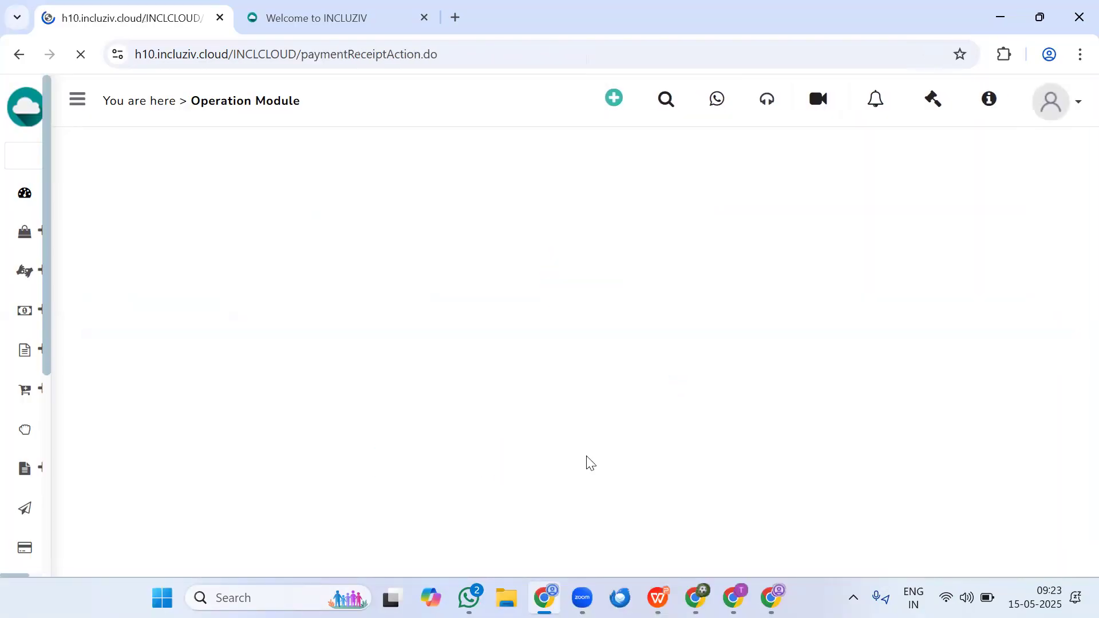
{"action": "left_click", "coordinate": [481, 249]}
{"action": "left_click", "coordinate": [492, 329]}
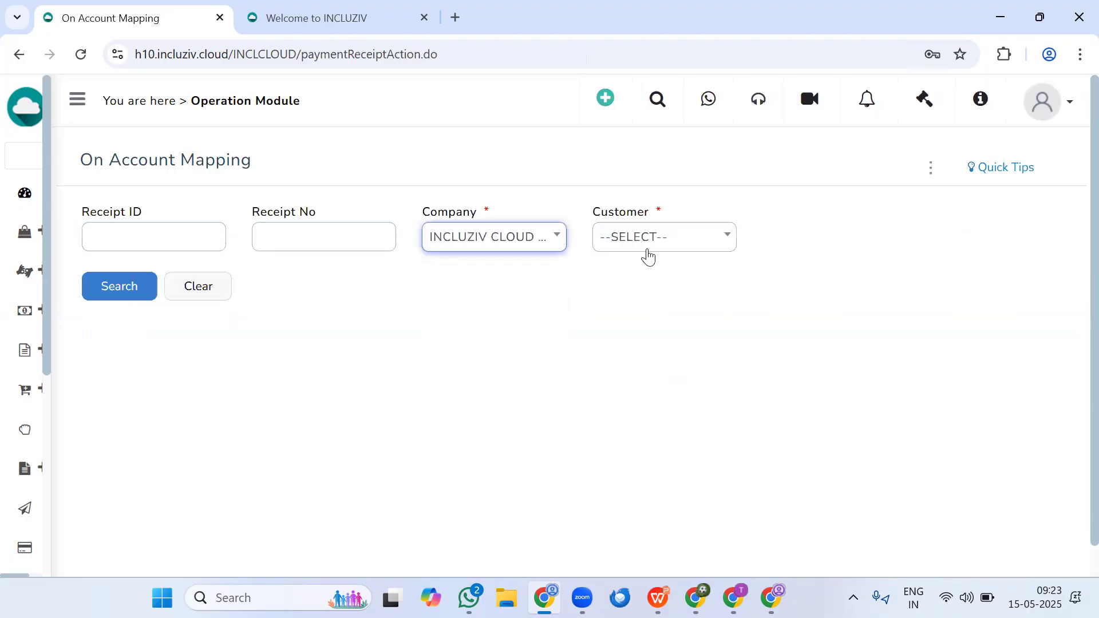
{"action": "left_click", "coordinate": [647, 253]}
{"action": "left_click", "coordinate": [650, 400]}
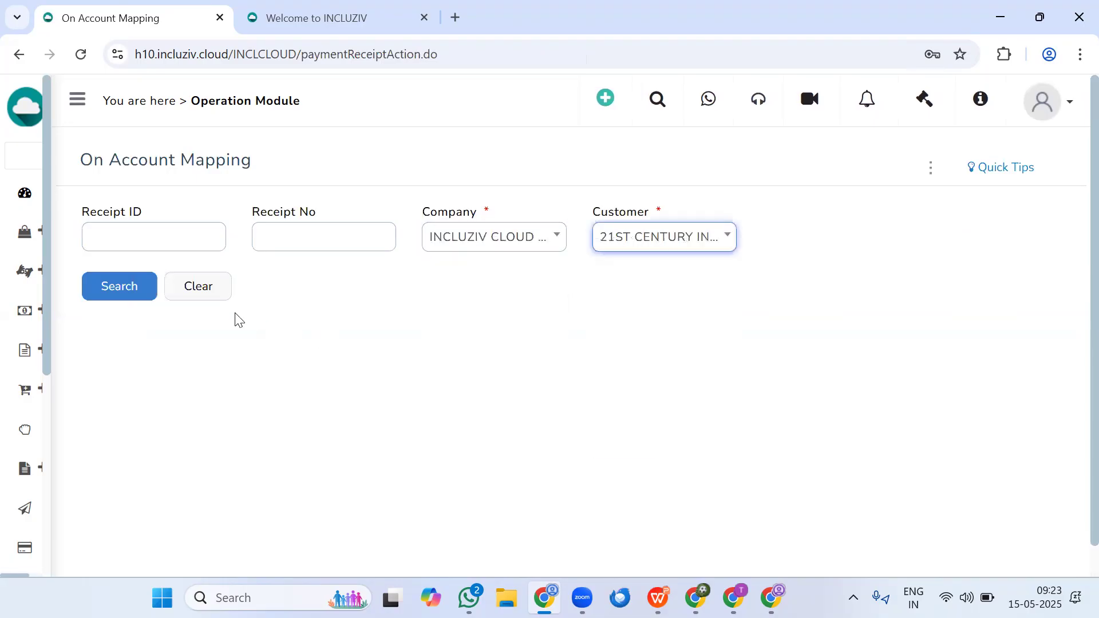
{"action": "left_click", "coordinate": [111, 292]}
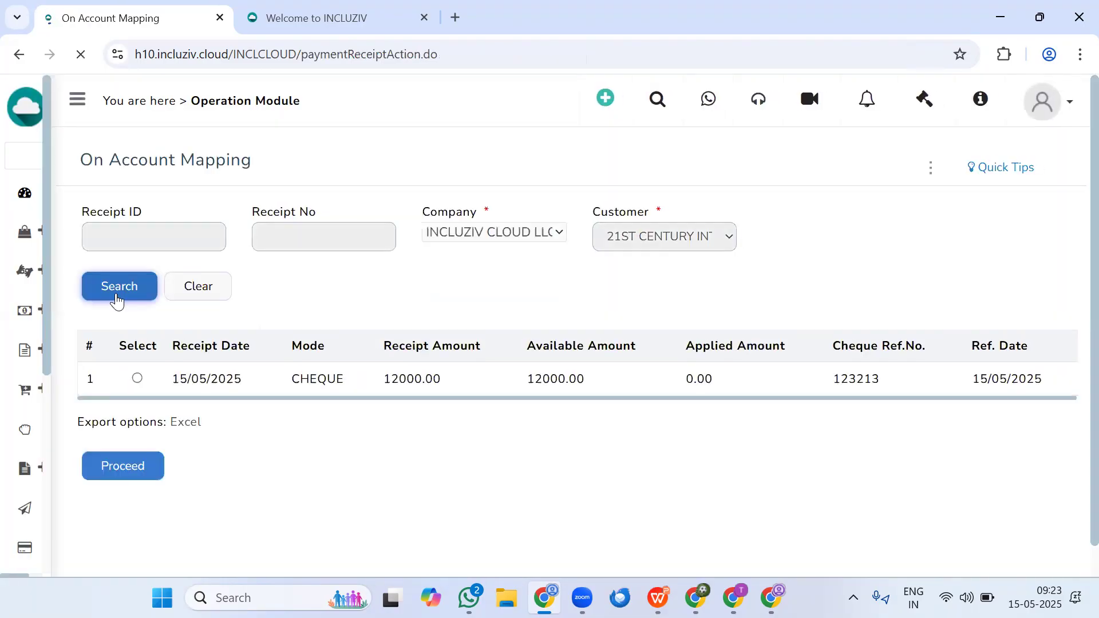
{"action": "left_click_drag", "start_coordinate": [378, 389], "coordinate": [461, 385]}
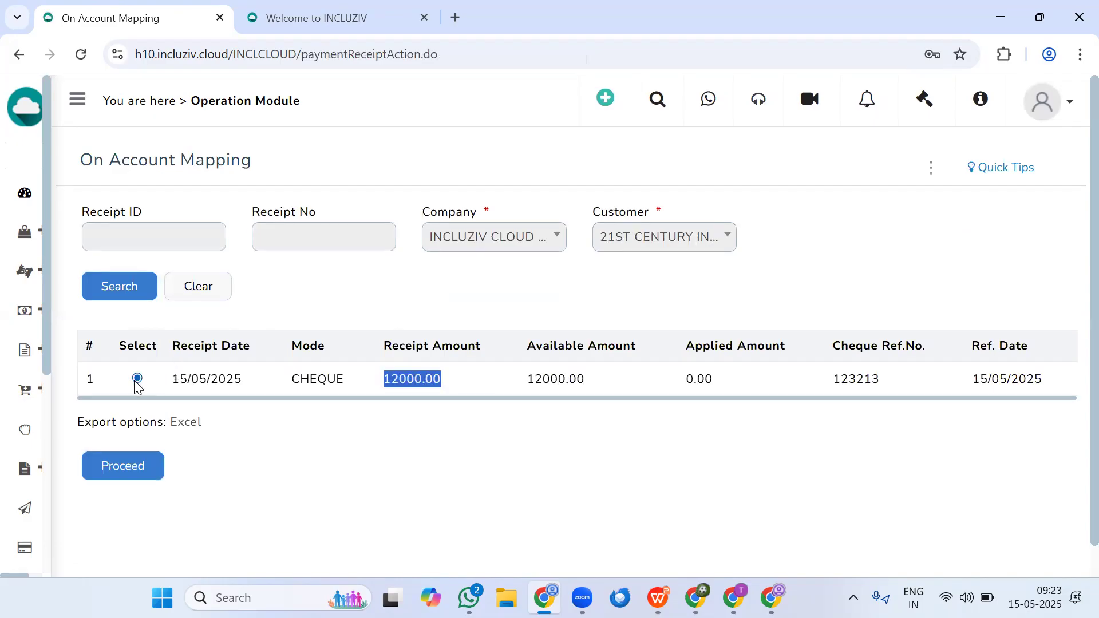
{"action": "left_click", "coordinate": [117, 465]}
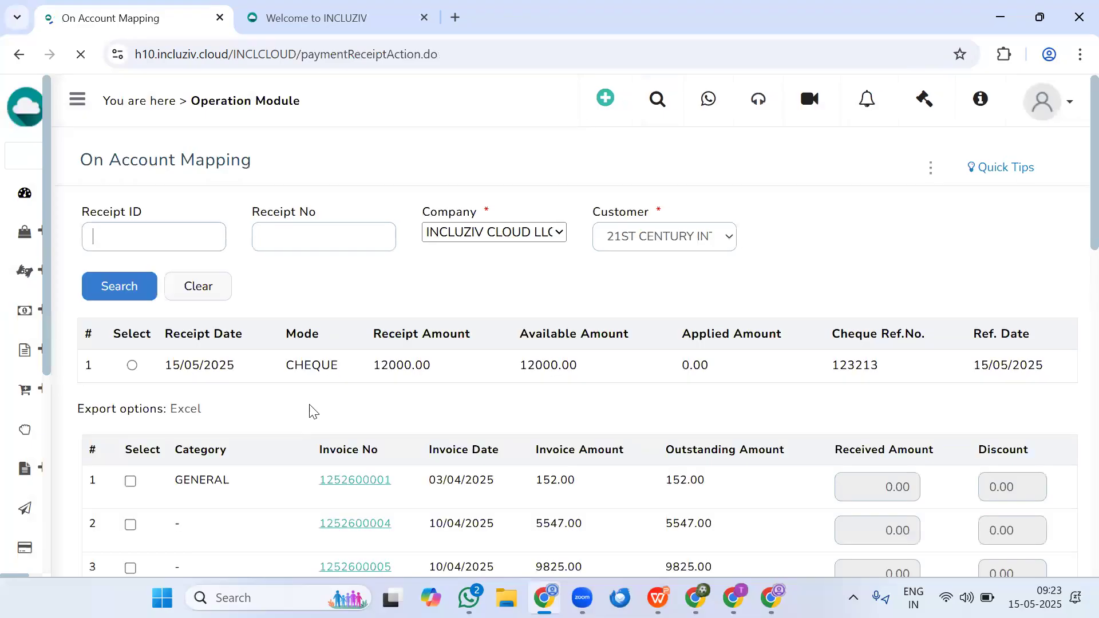
- Map the 12000 cheque receipt to voucher entry ACC_2839, then save and confirm the mapping
{"action": "scroll", "coordinate": [491, 403], "scroll_direction": "down", "scroll_amount": 2}
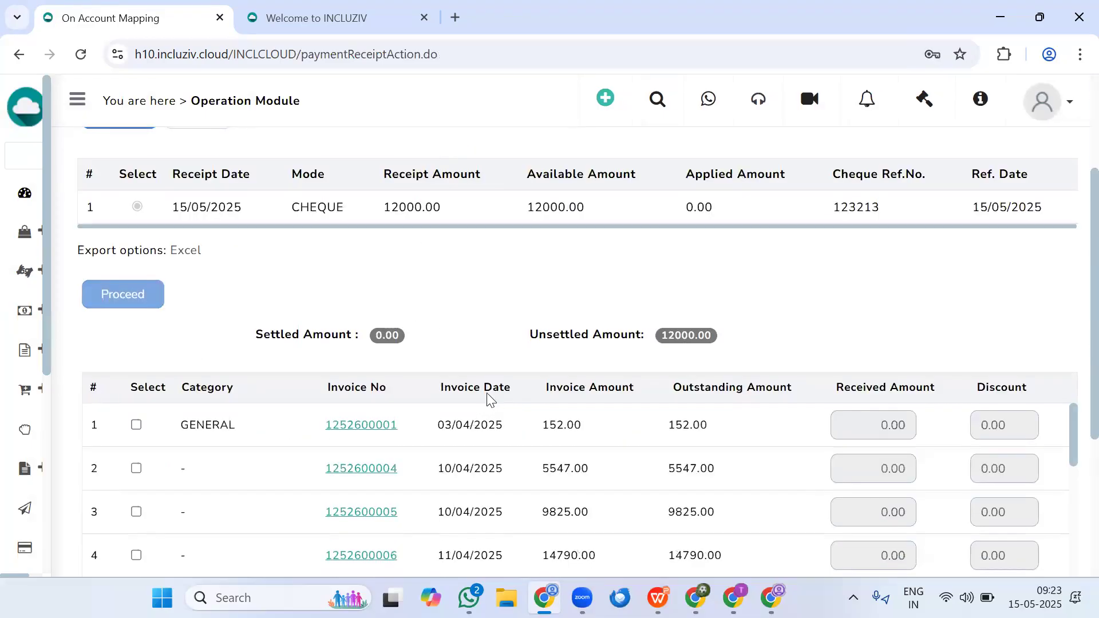
{"action": "scroll", "coordinate": [491, 398], "scroll_direction": "down", "scroll_amount": 12}
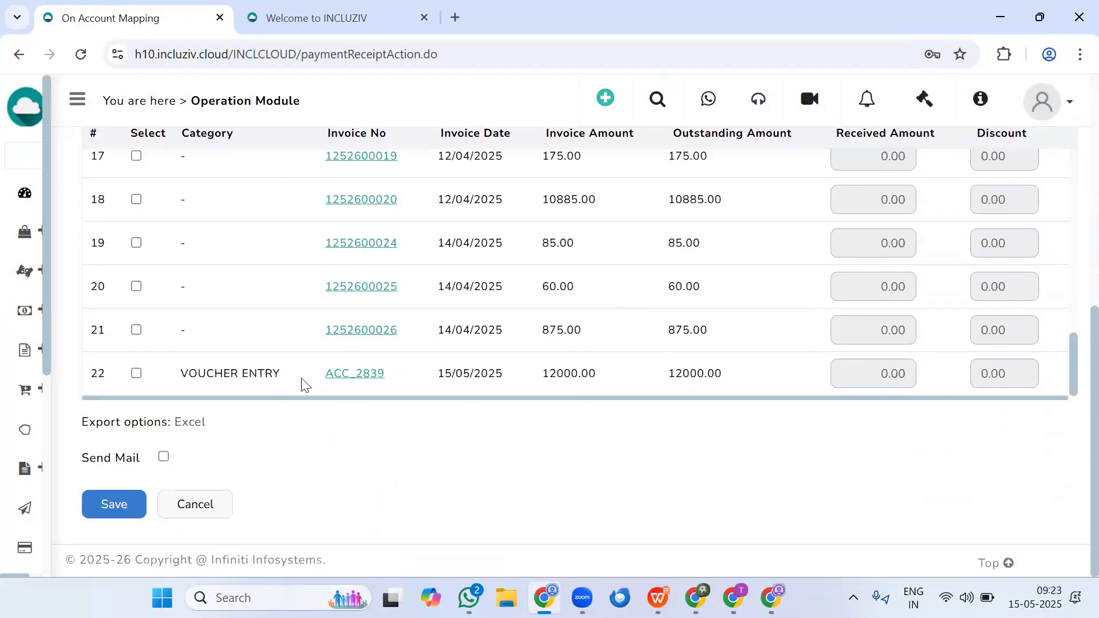
{"action": "left_click_drag", "start_coordinate": [540, 377], "coordinate": [696, 383]}
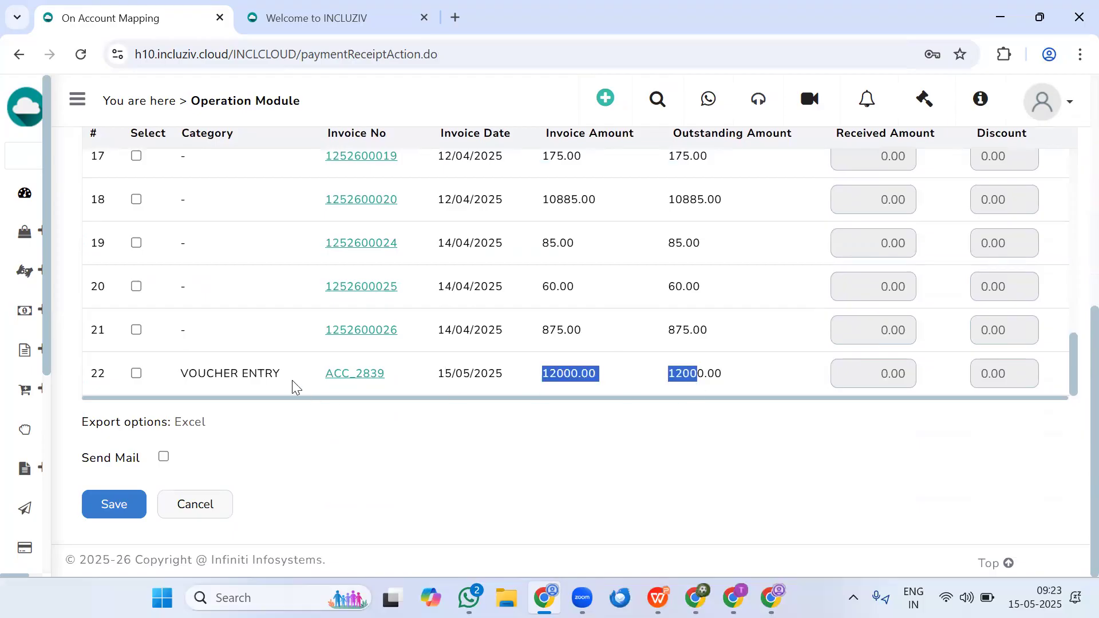
{"action": "left_click", "coordinate": [136, 373]}
{"action": "left_click", "coordinate": [113, 504]}
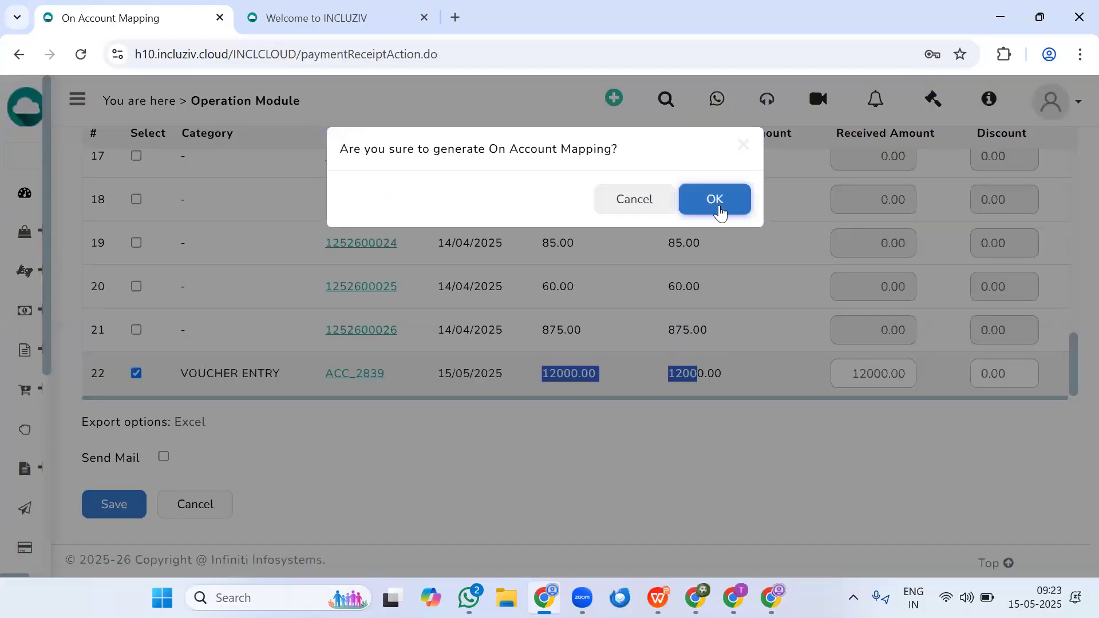
{"action": "left_click", "coordinate": [716, 208]}
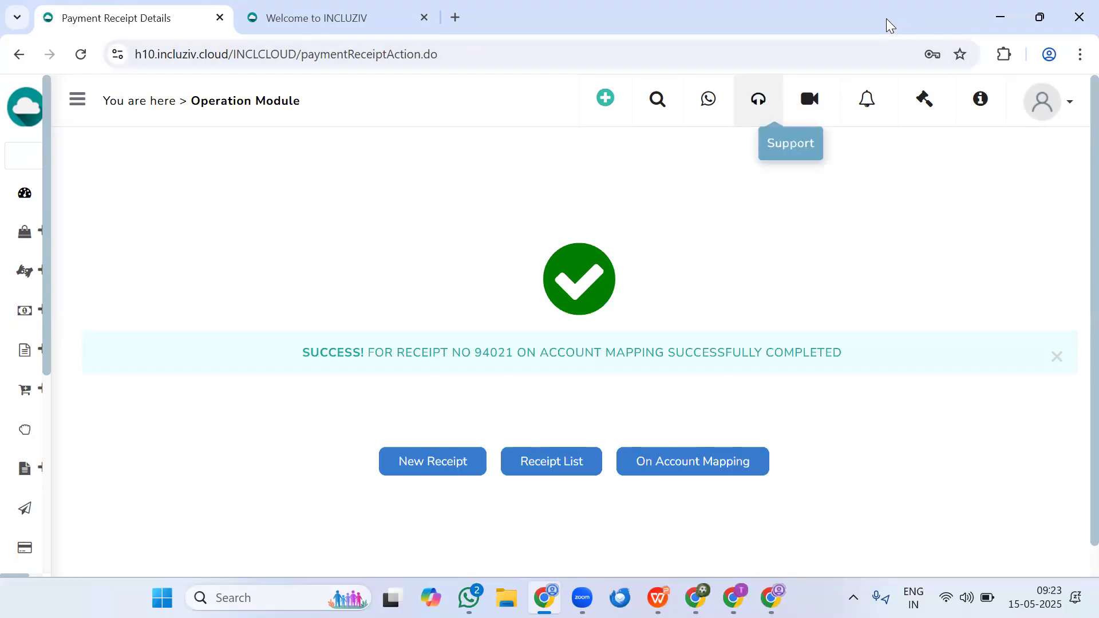
- Search the receipt list for 15/05/2025 and check the invoice allocation details of the 21ST CENTURY INTERIOR & FURNITURE cheque receipt
{"action": "left_click", "coordinate": [533, 459]}
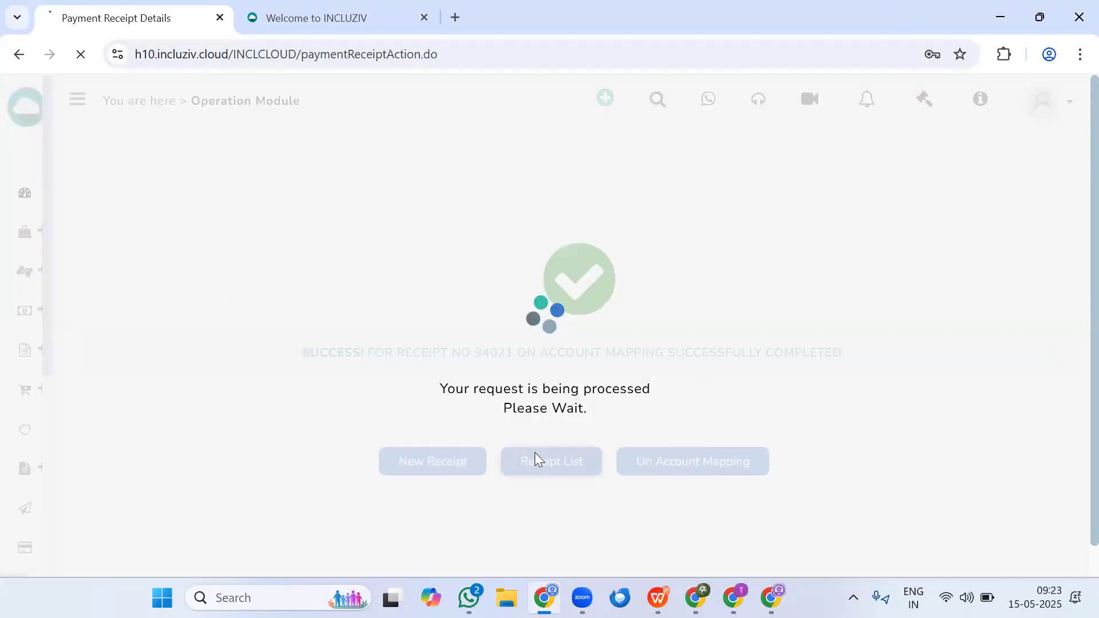
{"action": "left_click", "coordinate": [119, 350]}
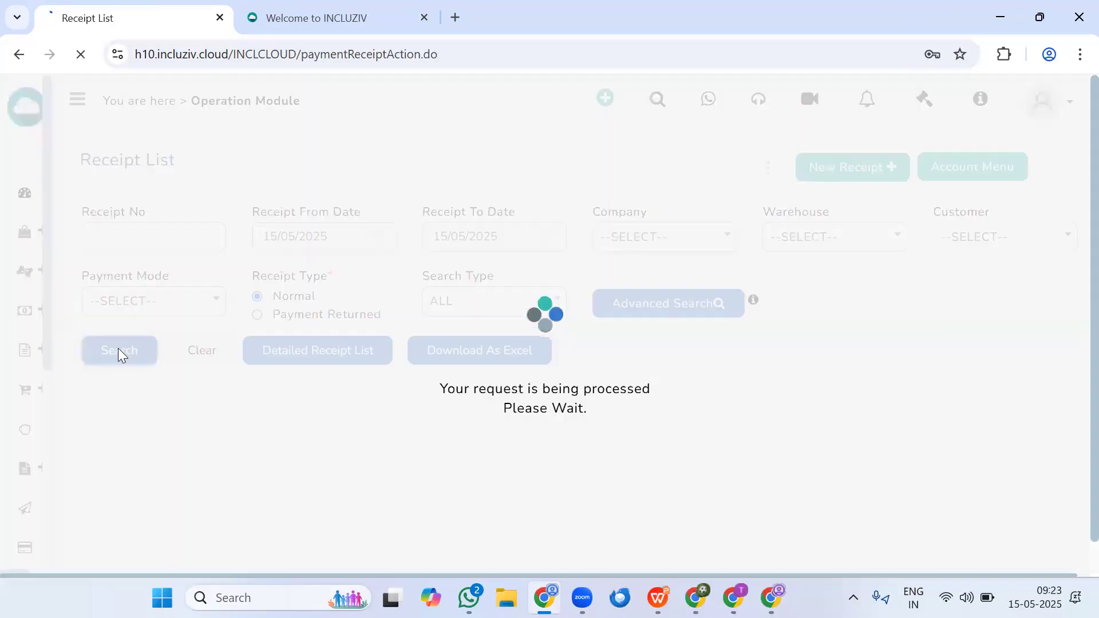
{"action": "scroll", "coordinate": [412, 284], "scroll_direction": "down", "scroll_amount": 4}
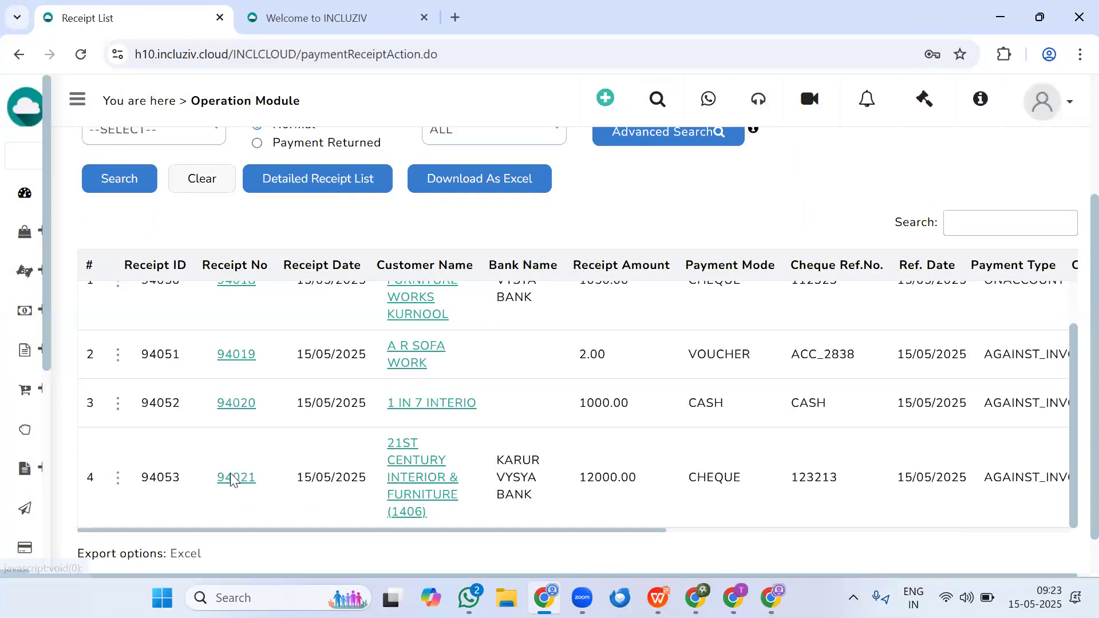
{"action": "left_click", "coordinate": [230, 475]}
{"action": "scroll", "coordinate": [277, 458], "scroll_direction": "down", "scroll_amount": 1}
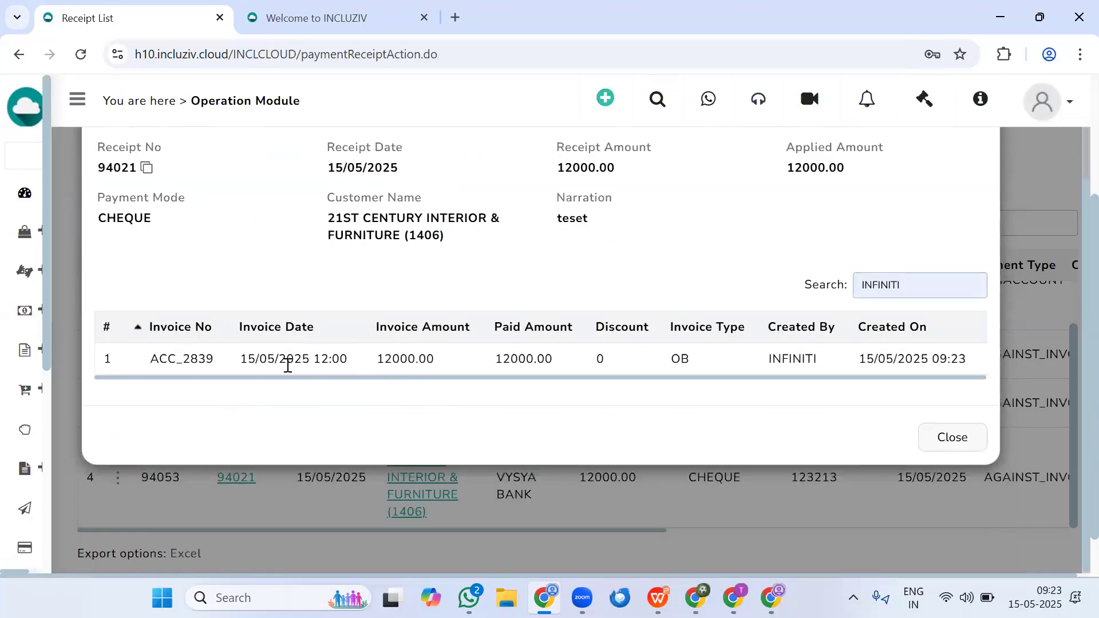
{"action": "scroll", "coordinate": [288, 365], "scroll_direction": "up", "scroll_amount": 1}
{"action": "left_click", "coordinate": [978, 213]}
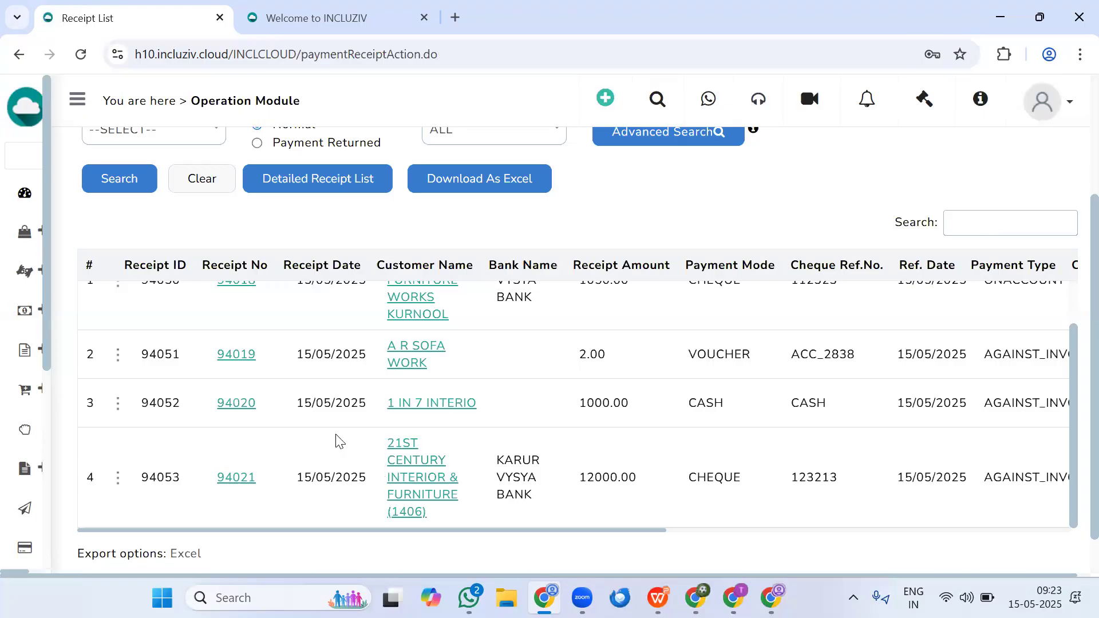
- Open the 1 IN 7 INTERIO cash receipt for modification and choose CASHBOOK as its cash book
{"action": "left_click", "coordinate": [118, 406]}
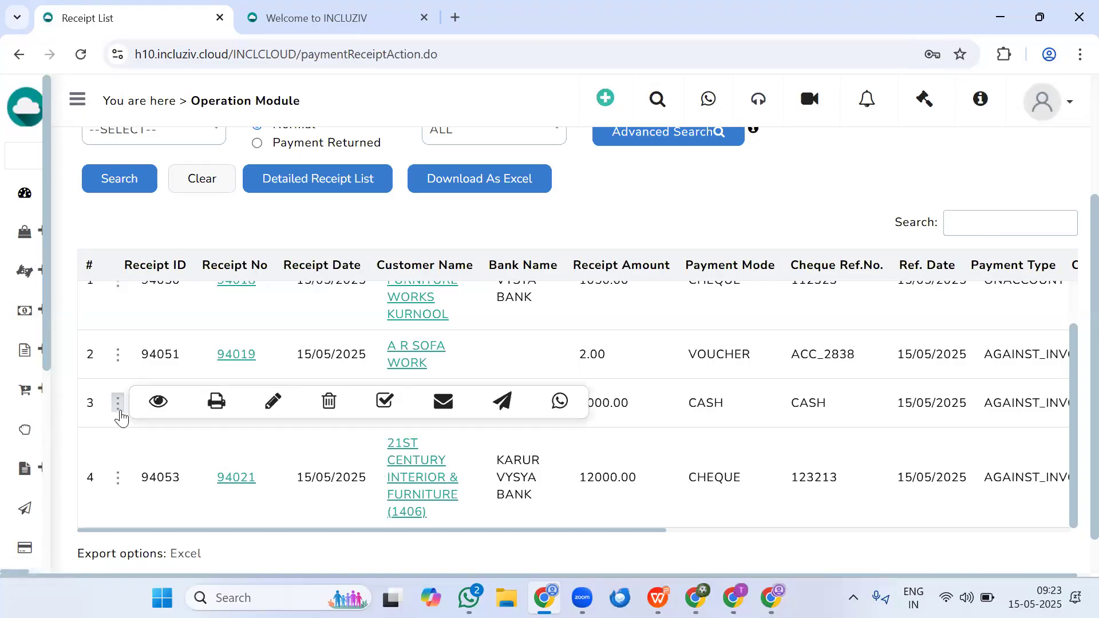
{"action": "left_click", "coordinate": [273, 408]}
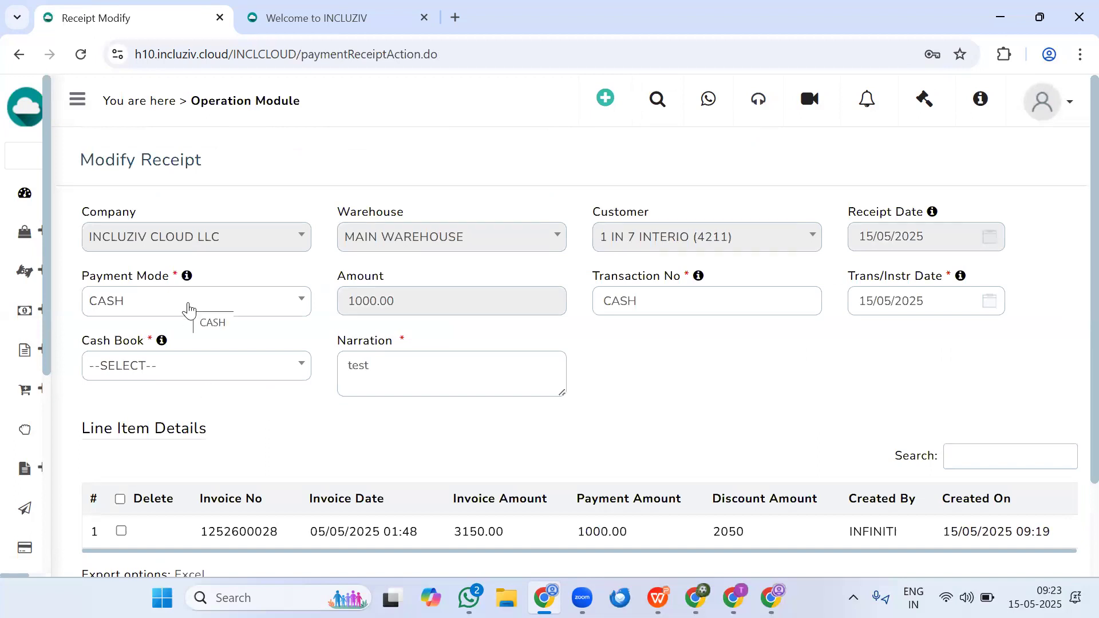
{"action": "left_click", "coordinate": [173, 367]}
{"action": "left_click", "coordinate": [171, 454]}
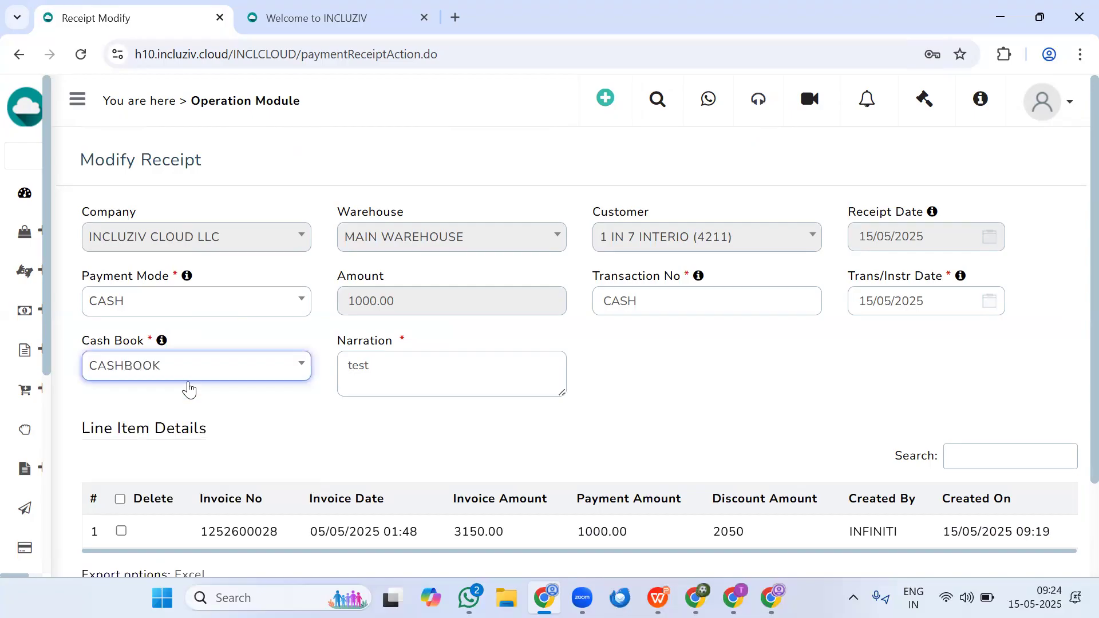
- Try payment mode ONLINE with GCAT as the bank on the receipt, then leave the form without saving
{"action": "left_click", "coordinate": [232, 309]}
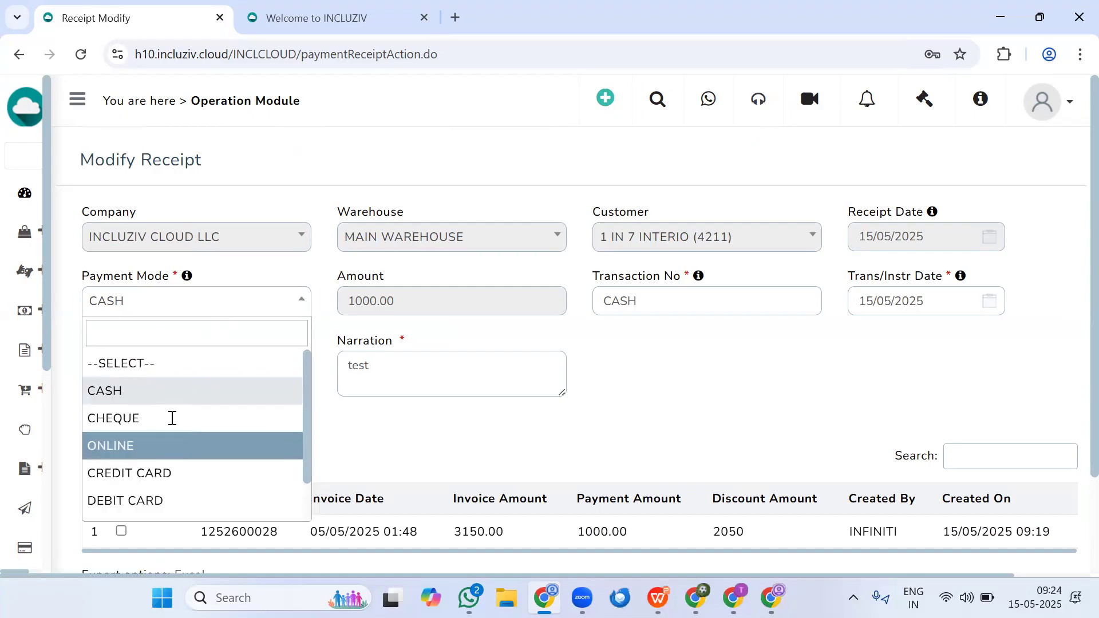
{"action": "left_click", "coordinate": [172, 442]}
{"action": "left_click", "coordinate": [187, 369]}
{"action": "left_click", "coordinate": [178, 284]}
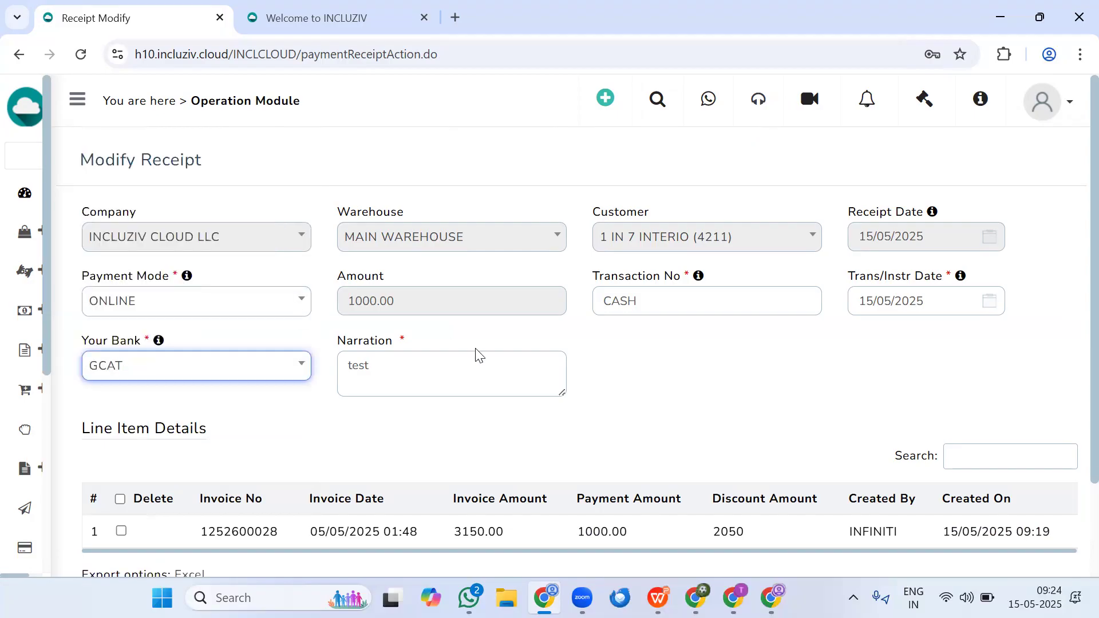
{"action": "scroll", "coordinate": [729, 406], "scroll_direction": "down", "scroll_amount": 2}
{"action": "scroll", "coordinate": [707, 355], "scroll_direction": "up", "scroll_amount": 2}
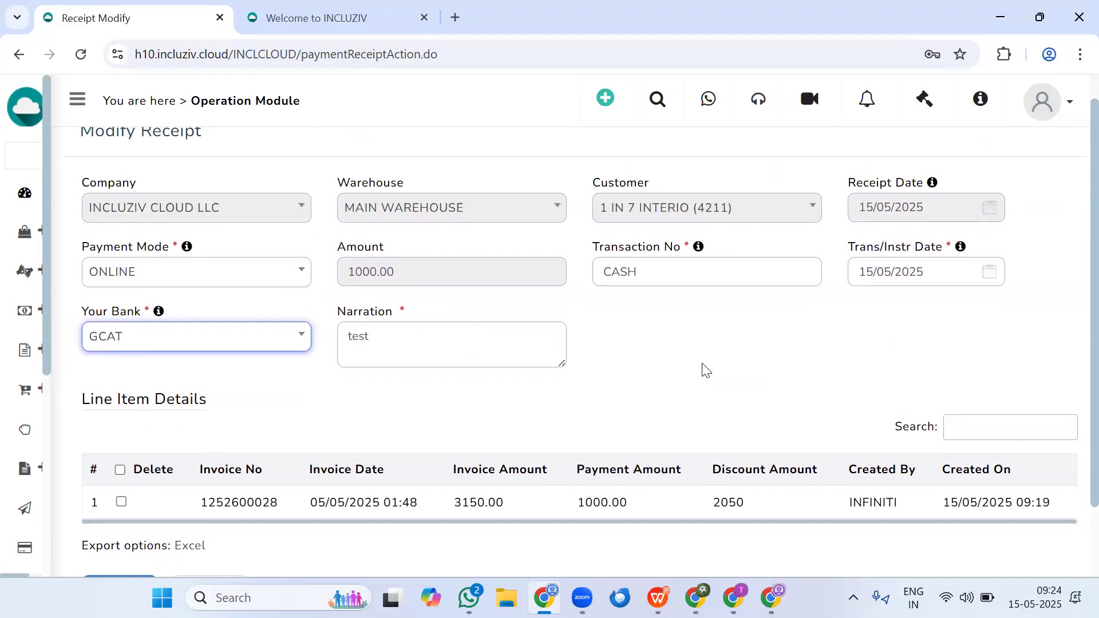
{"action": "scroll", "coordinate": [571, 393], "scroll_direction": "down", "scroll_amount": 2}
{"action": "left_click", "coordinate": [210, 504]}
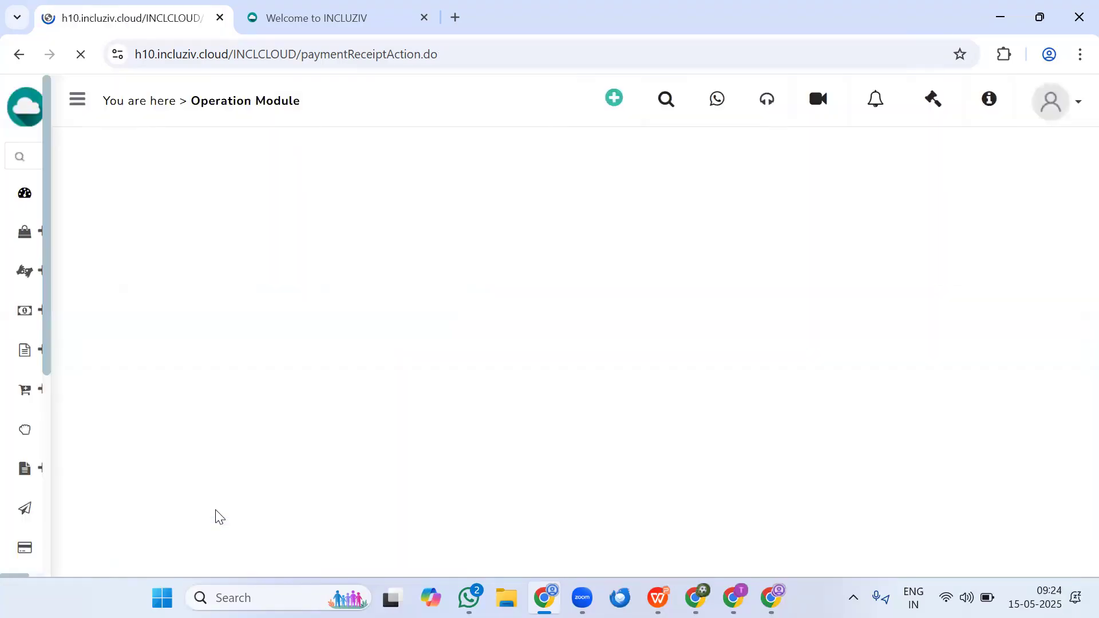
- Search the receipt list again, open the A ONE LUXURIES FURNITURE WORKS cheque receipt for modification, and review its fields and line items
{"action": "left_click", "coordinate": [106, 360]}
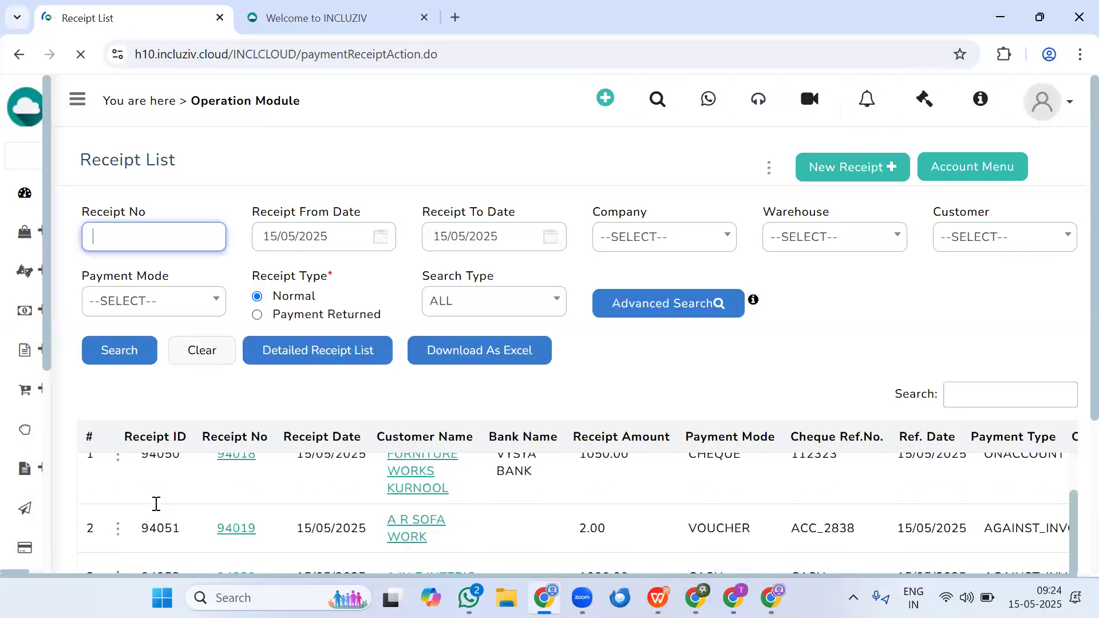
{"action": "scroll", "coordinate": [357, 409], "scroll_direction": "down", "scroll_amount": 4}
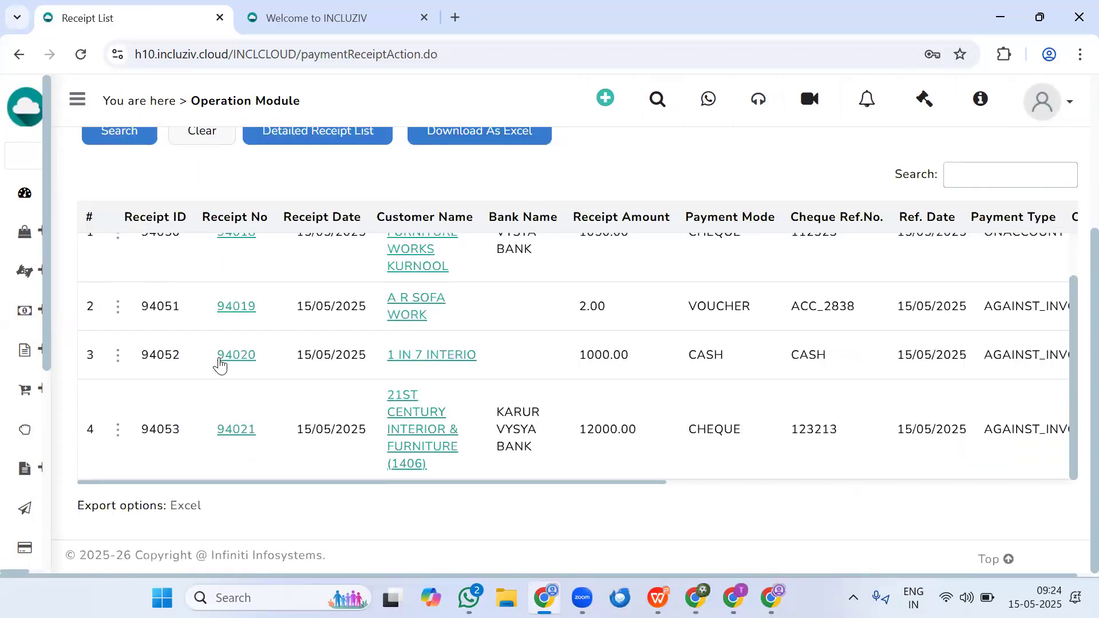
{"action": "scroll", "coordinate": [772, 372], "scroll_direction": "up", "scroll_amount": 2}
{"action": "mouse_move", "coordinate": [39, 308]}
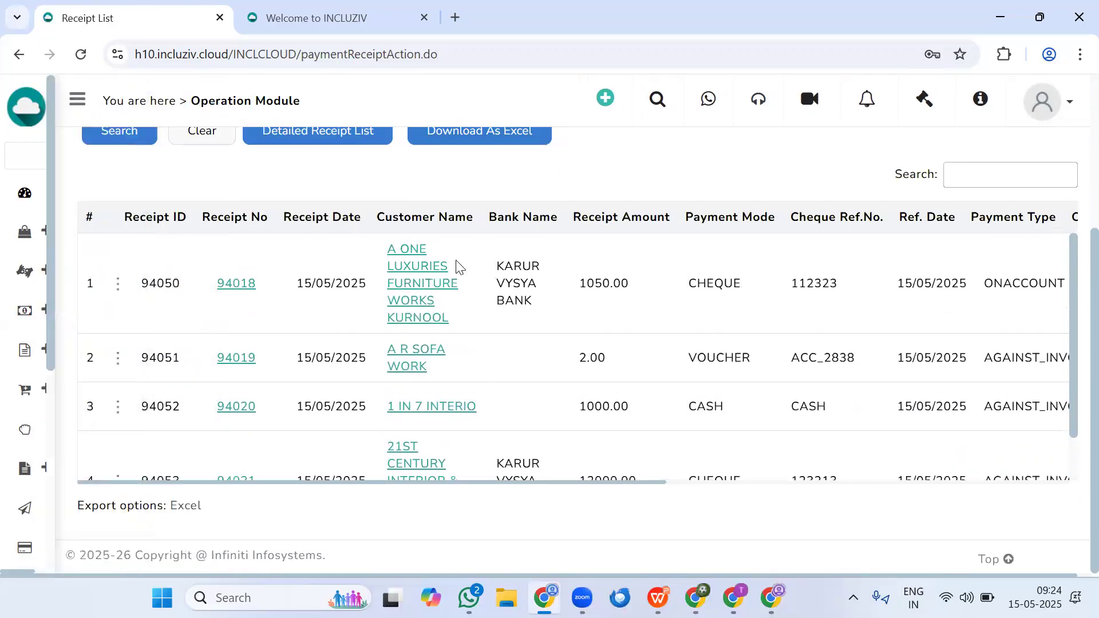
{"action": "left_click", "coordinate": [118, 283]}
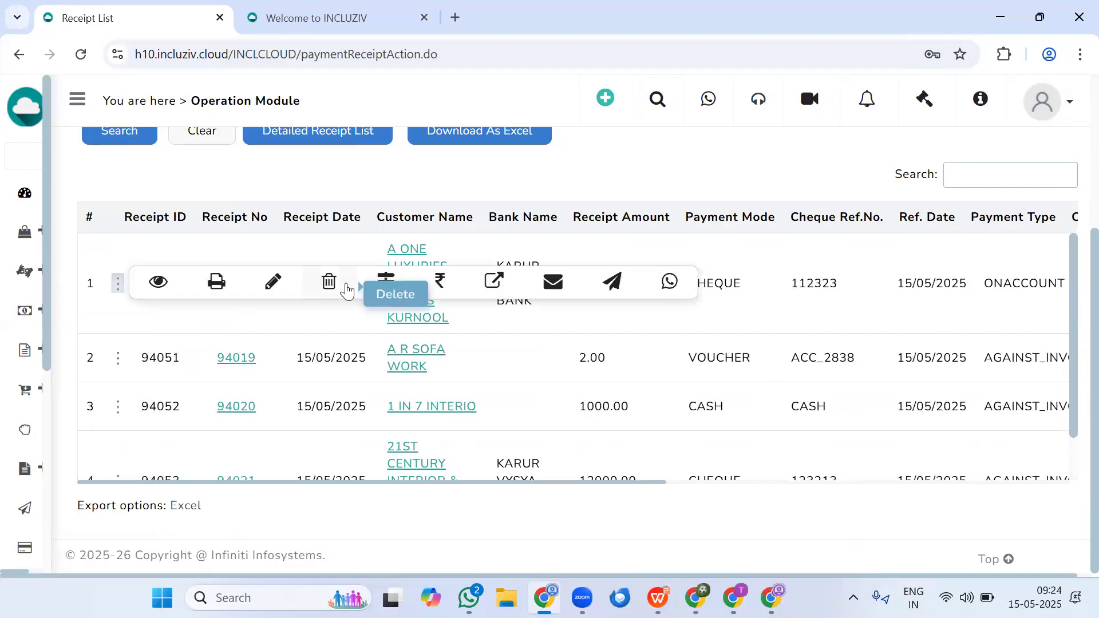
{"action": "left_click", "coordinate": [272, 283]}
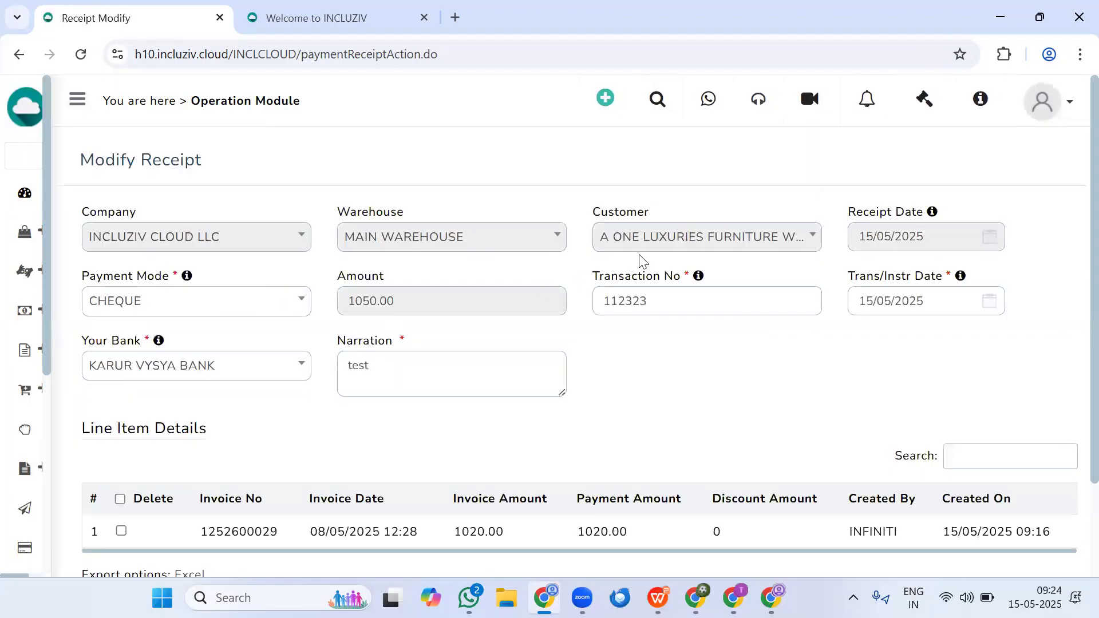
{"action": "scroll", "coordinate": [575, 377], "scroll_direction": "down", "scroll_amount": 2}
{"action": "scroll", "coordinate": [582, 370], "scroll_direction": "up", "scroll_amount": 2}
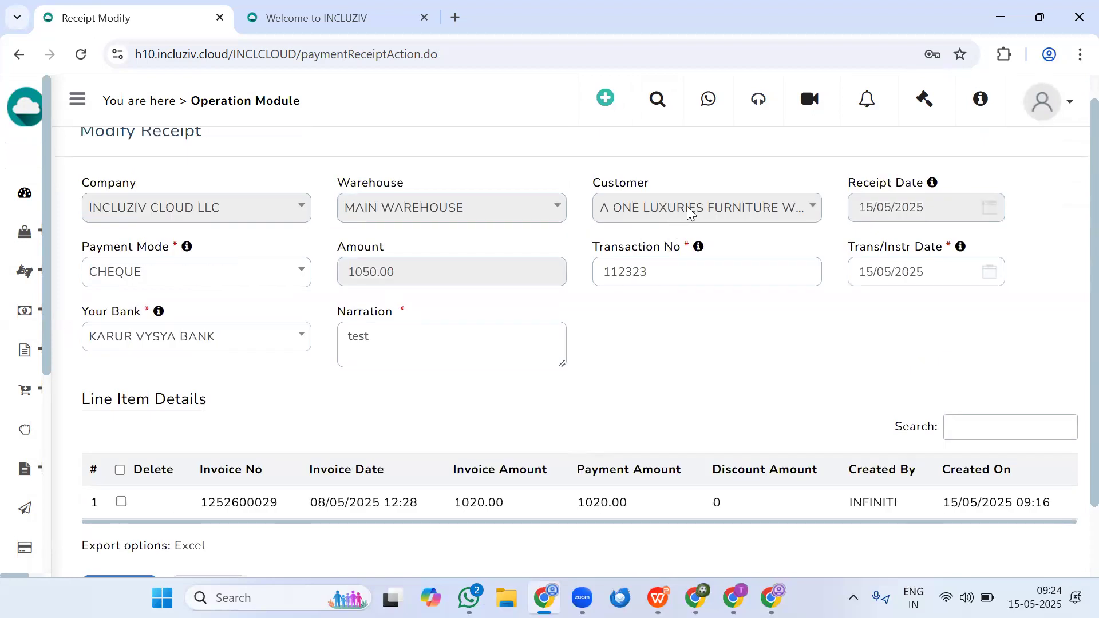
{"action": "scroll", "coordinate": [584, 422], "scroll_direction": "down", "scroll_amount": 2}
{"action": "scroll", "coordinate": [592, 444], "scroll_direction": "up", "scroll_amount": 2}
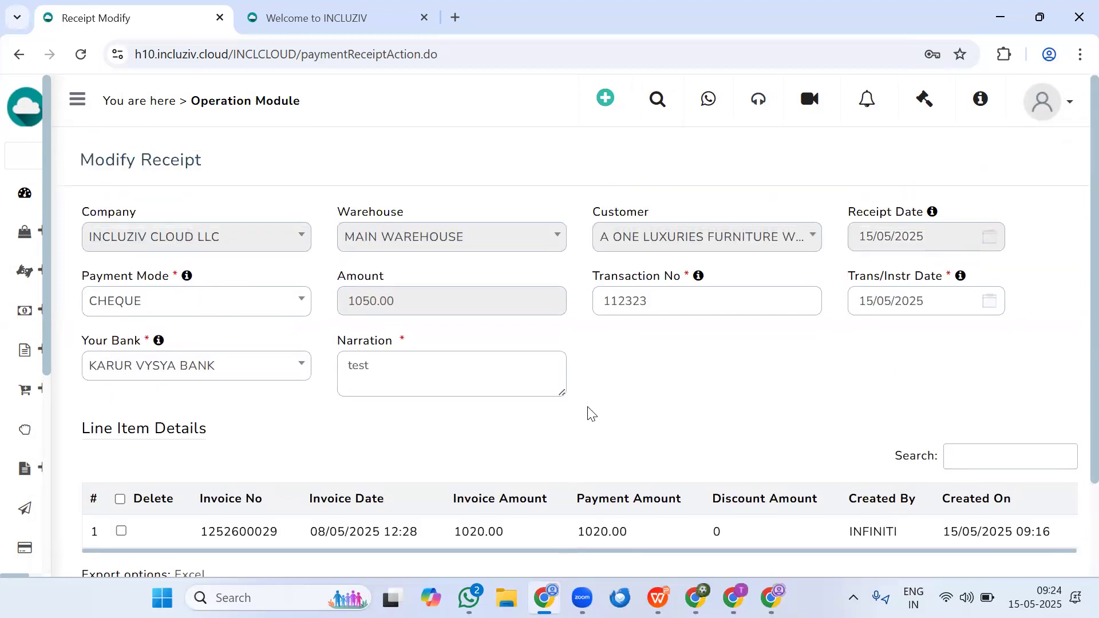